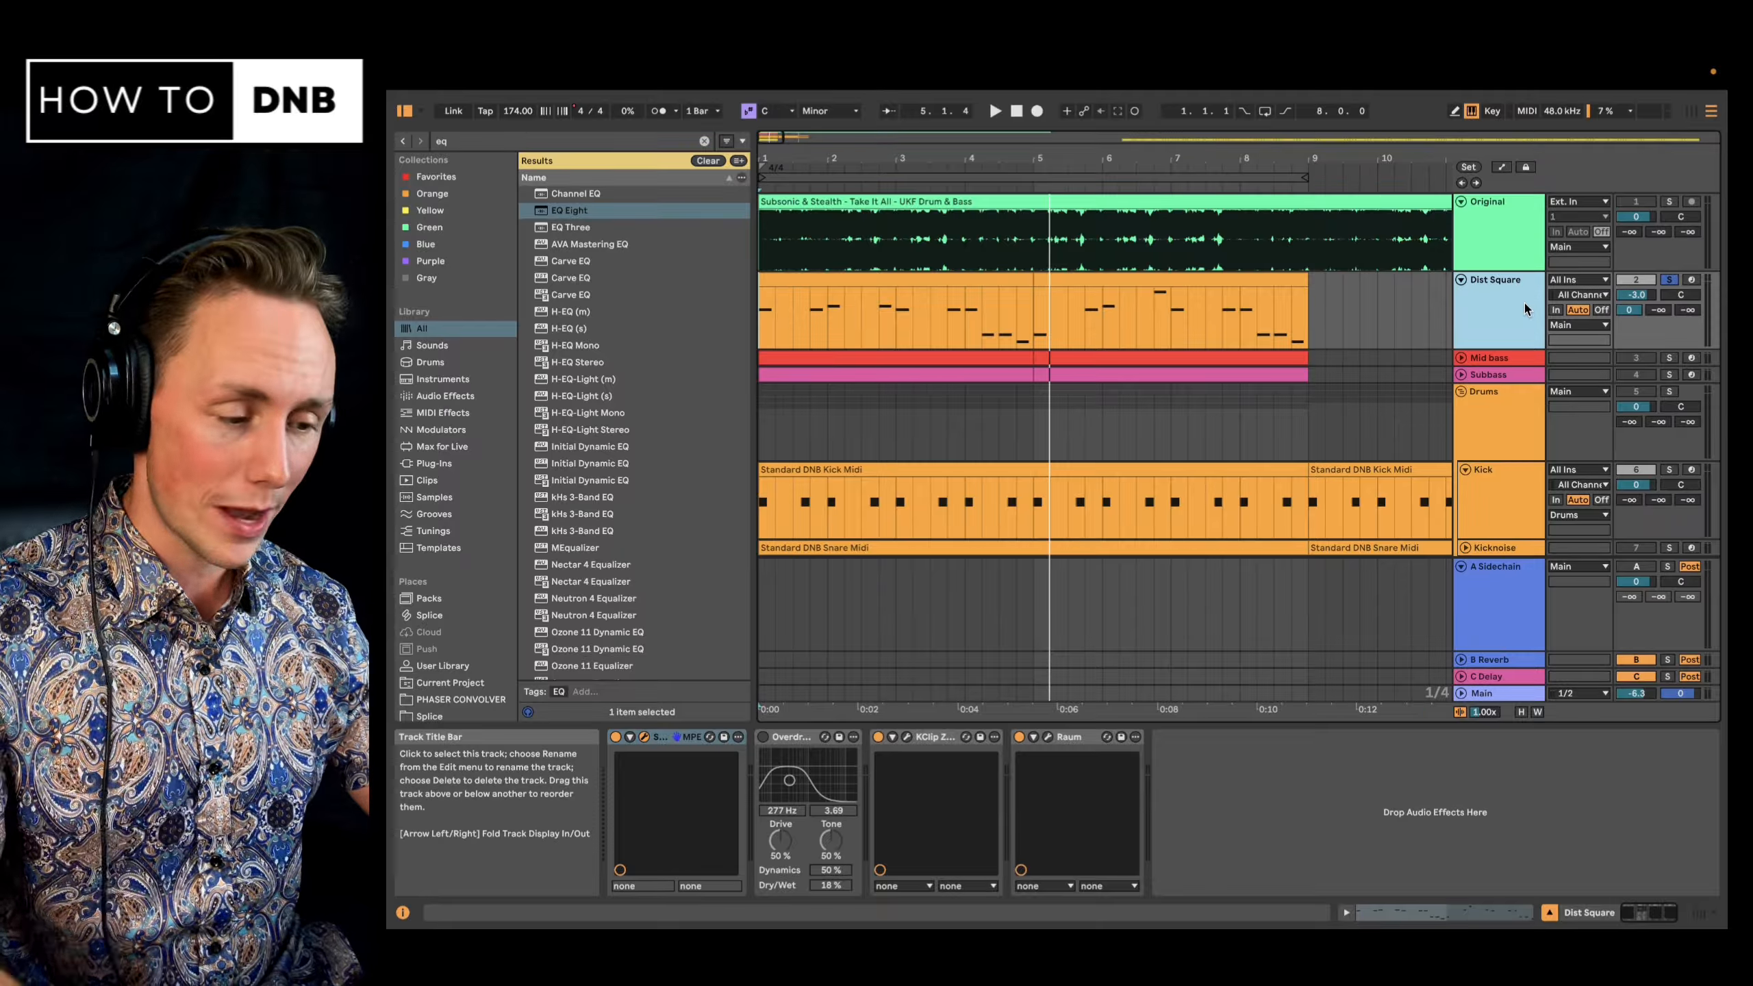
- Duplicate the Dist Square track, rename the copy Recreation, and leave the copy selected
key("super+d")
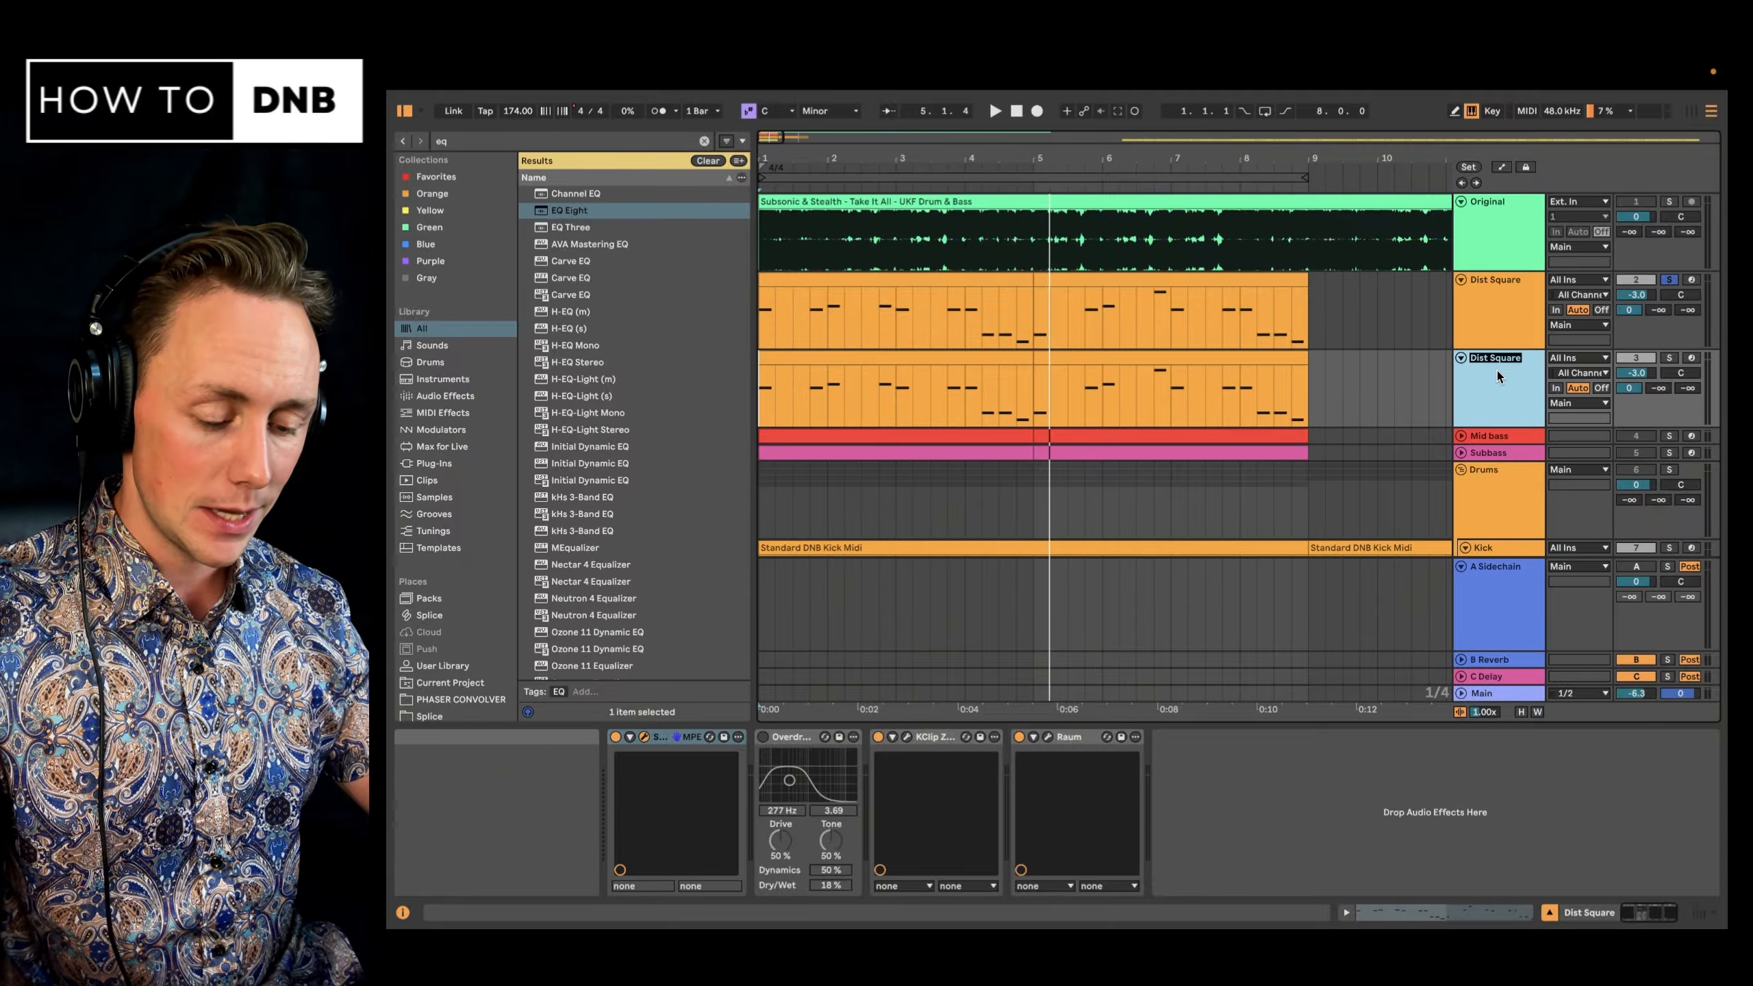
type("on")
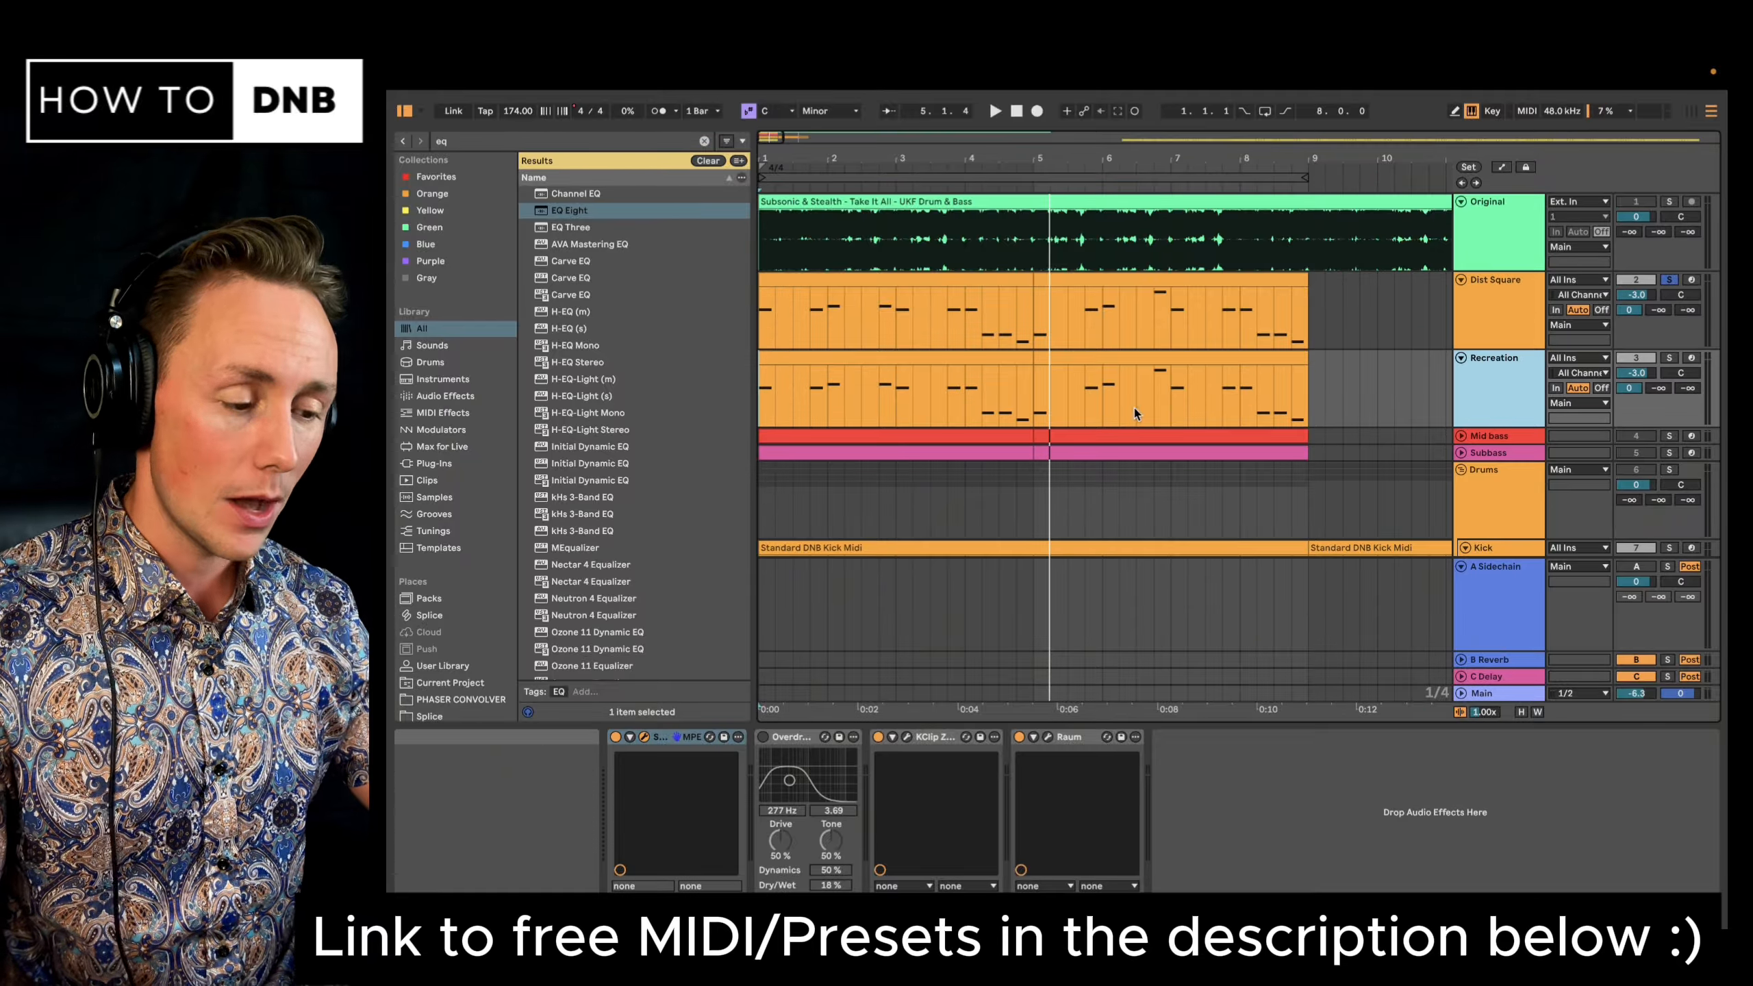
left_click(1497, 300)
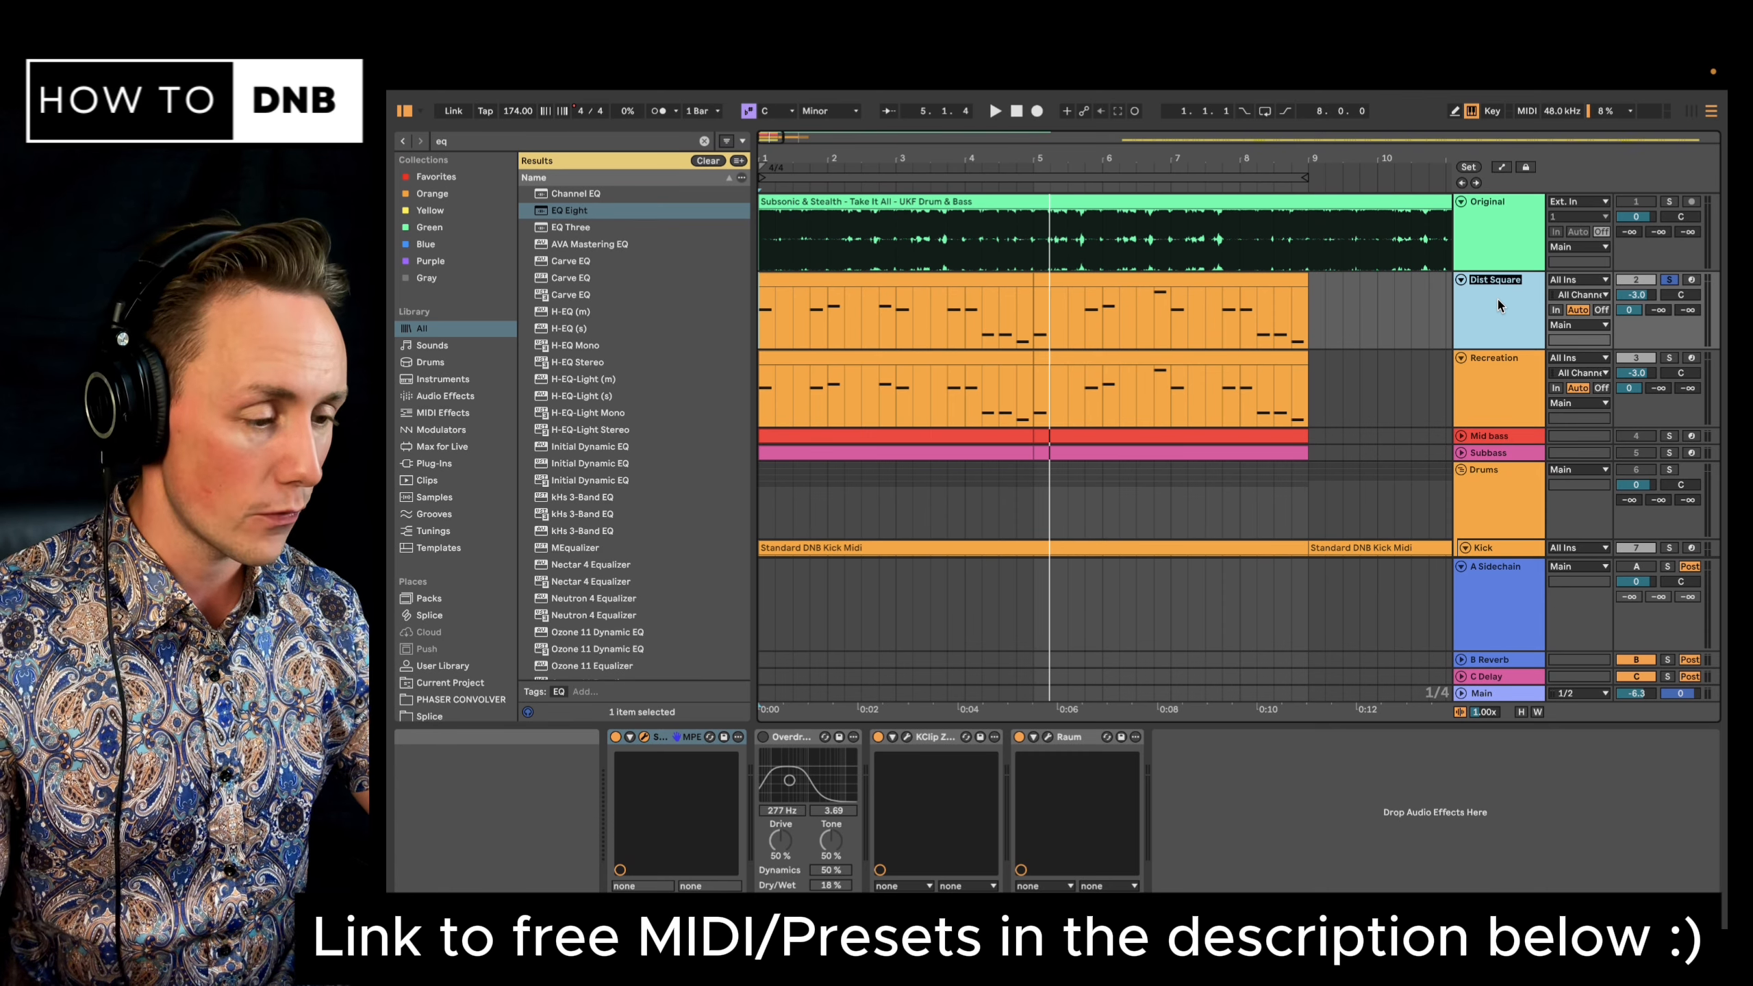
left_click(1504, 376)
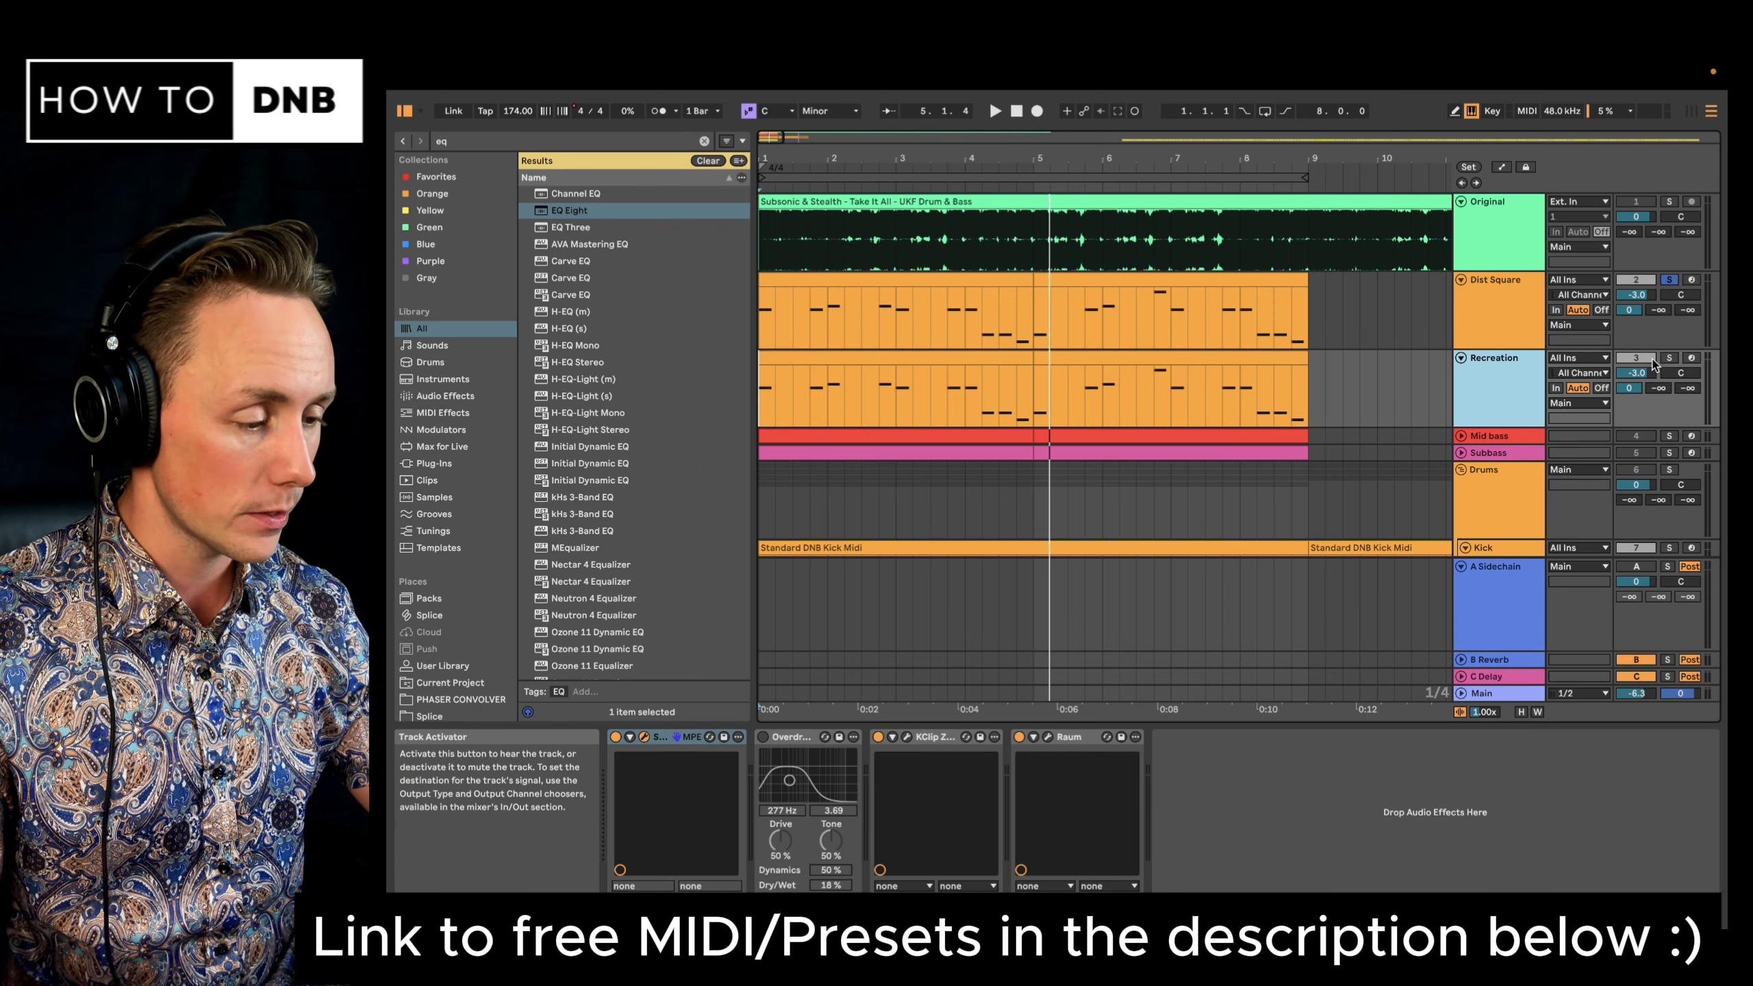
left_click(678, 196)
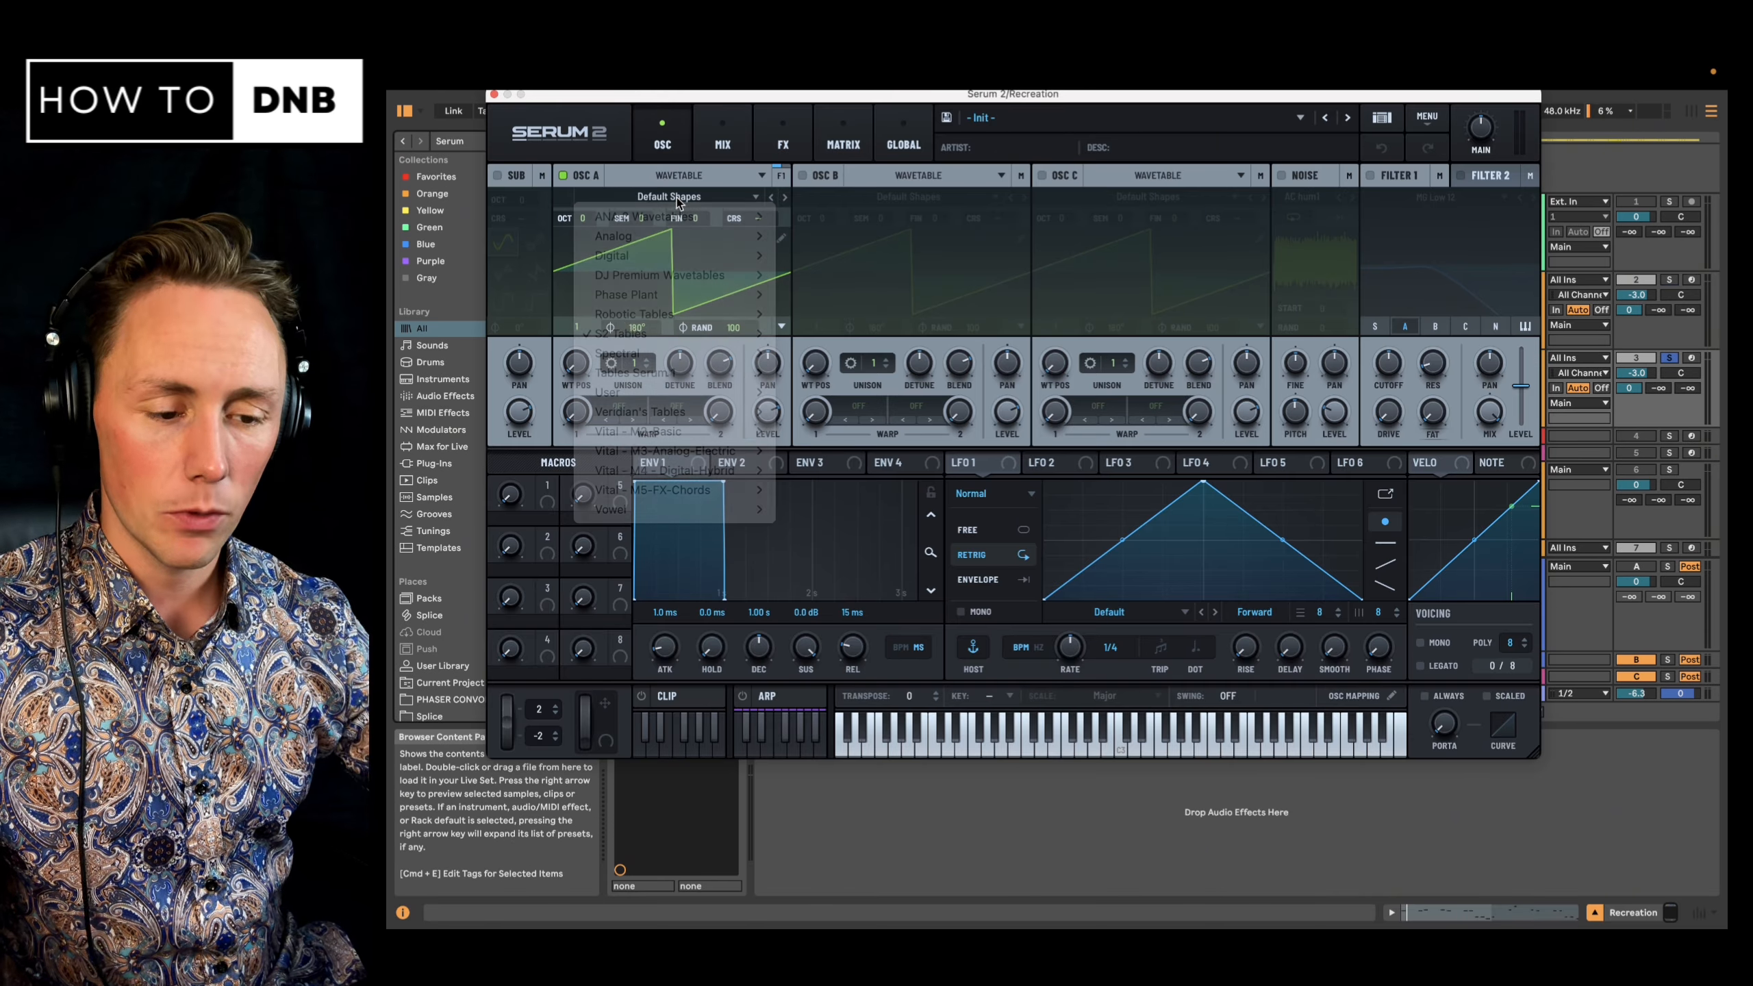
left_click_drag(624, 329, 624, 302)
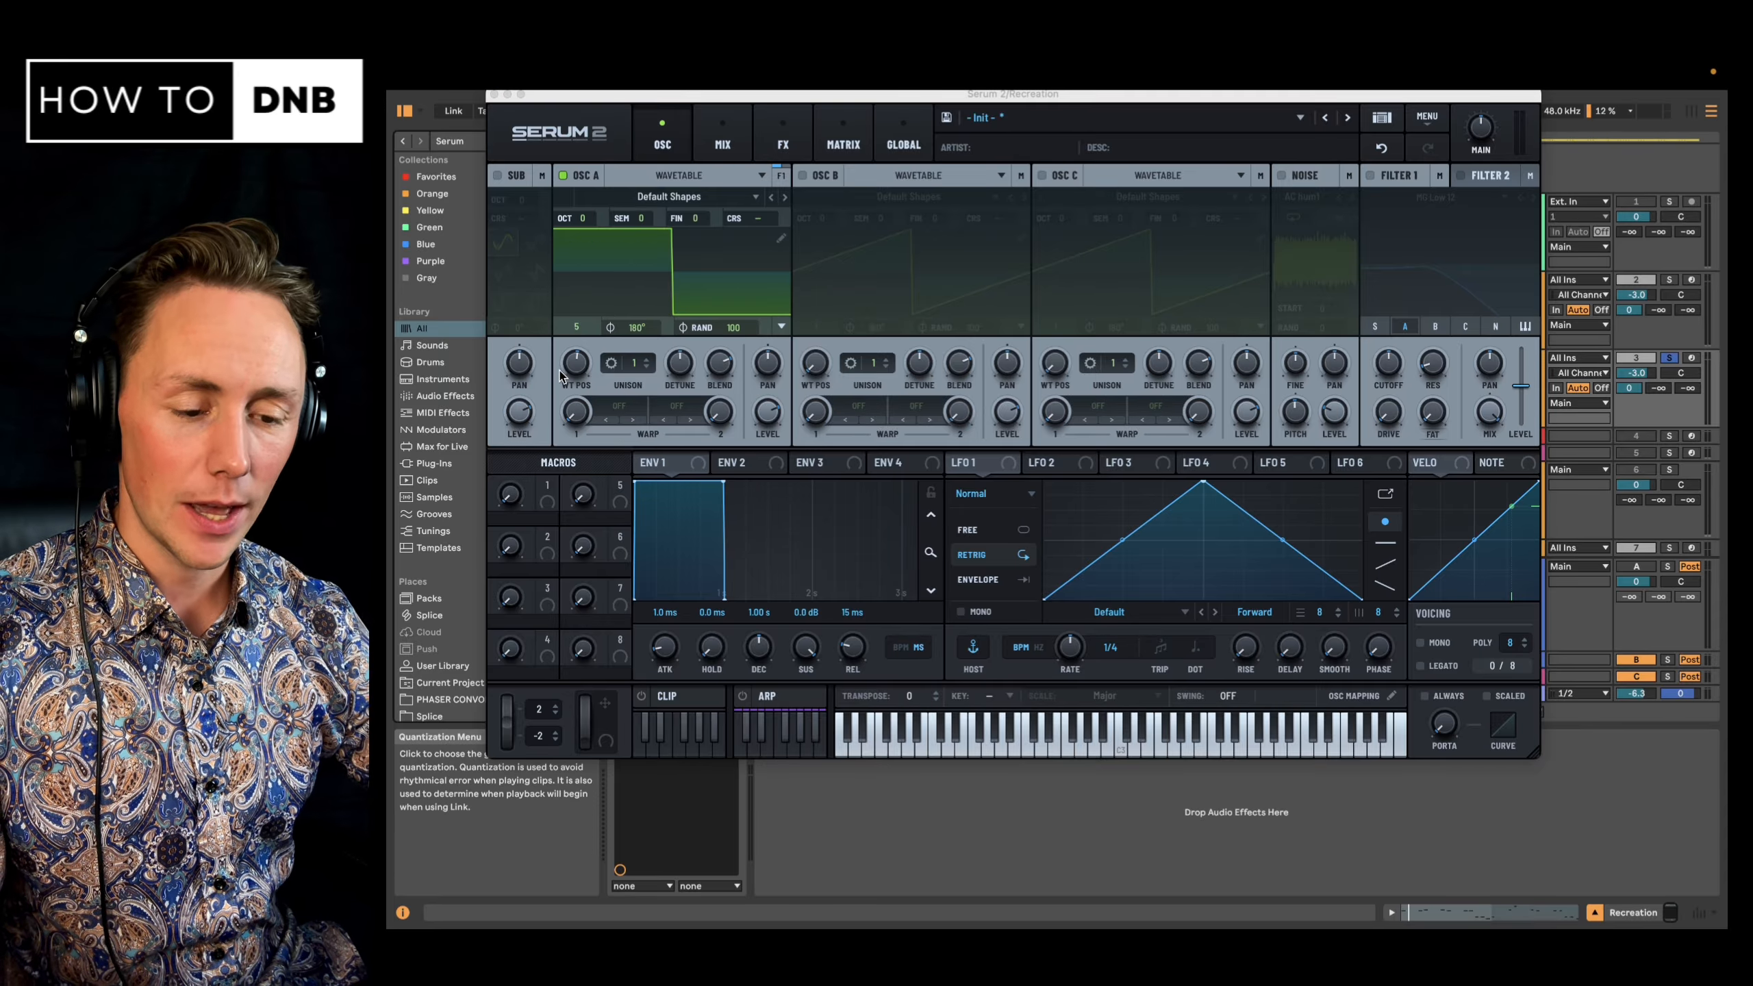
left_click_drag(584, 377, 586, 372)
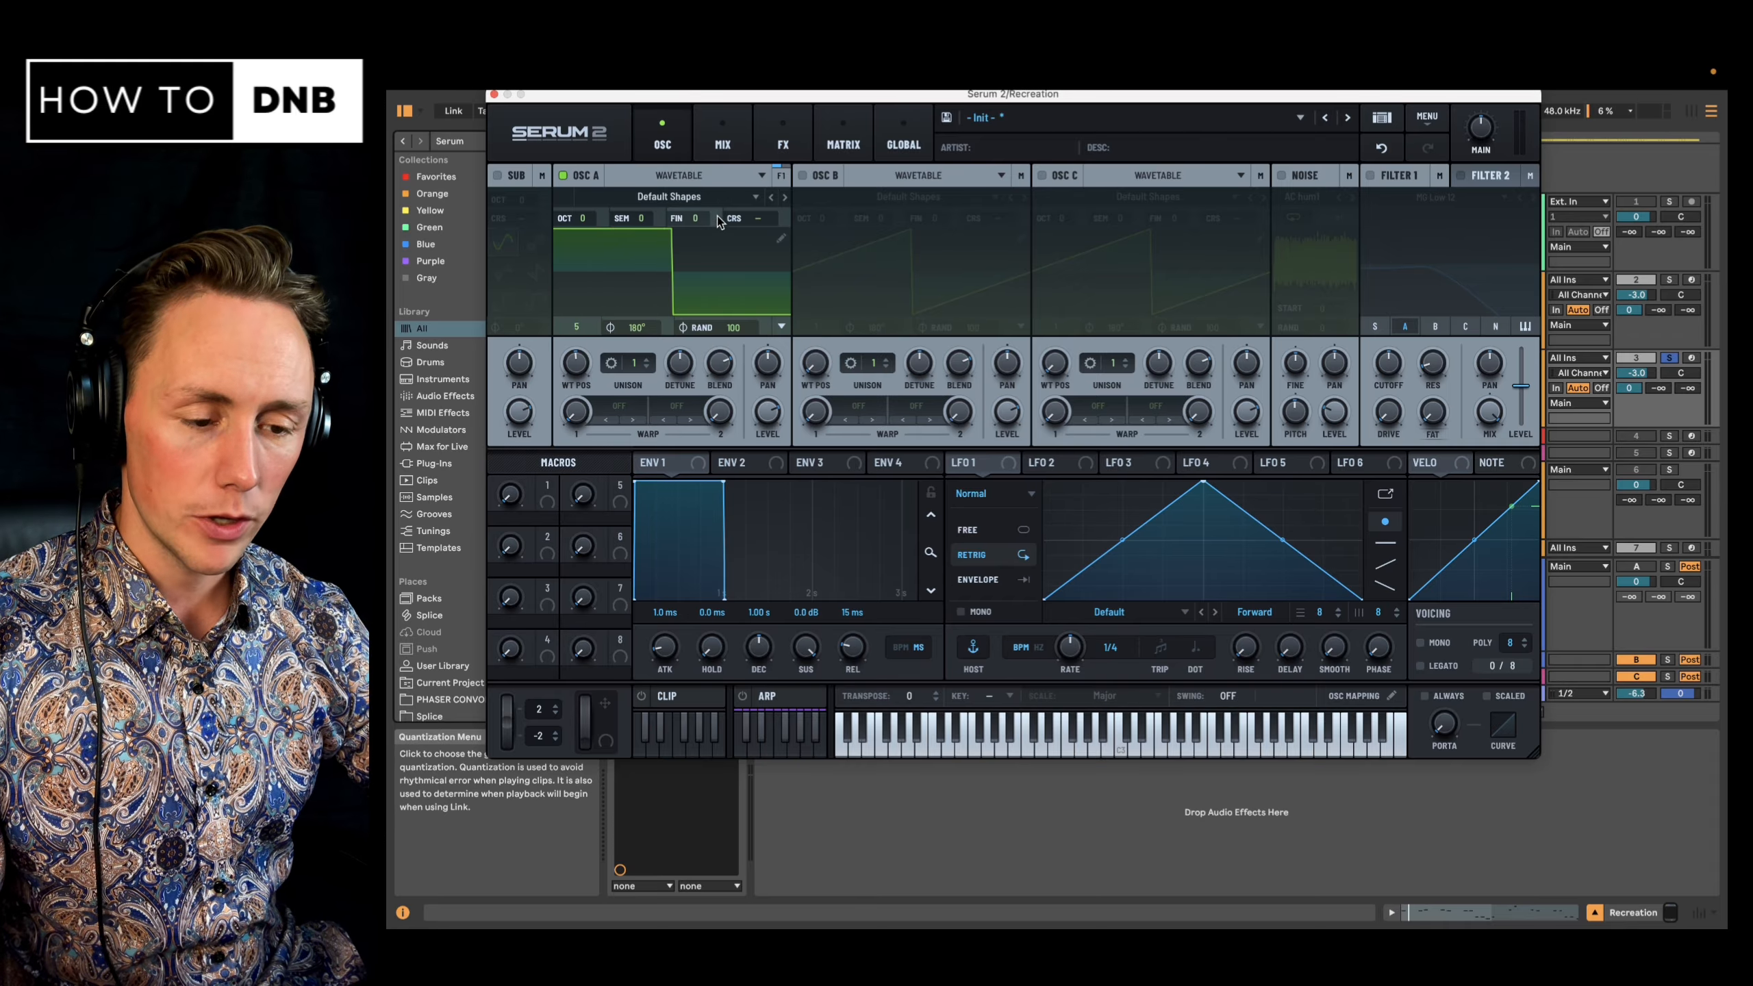
- Load the analog Basic_Mdc wavetable into oscillator A and set its wavetable position to frame 155
left_click(698, 197)
mouse_move(729, 240)
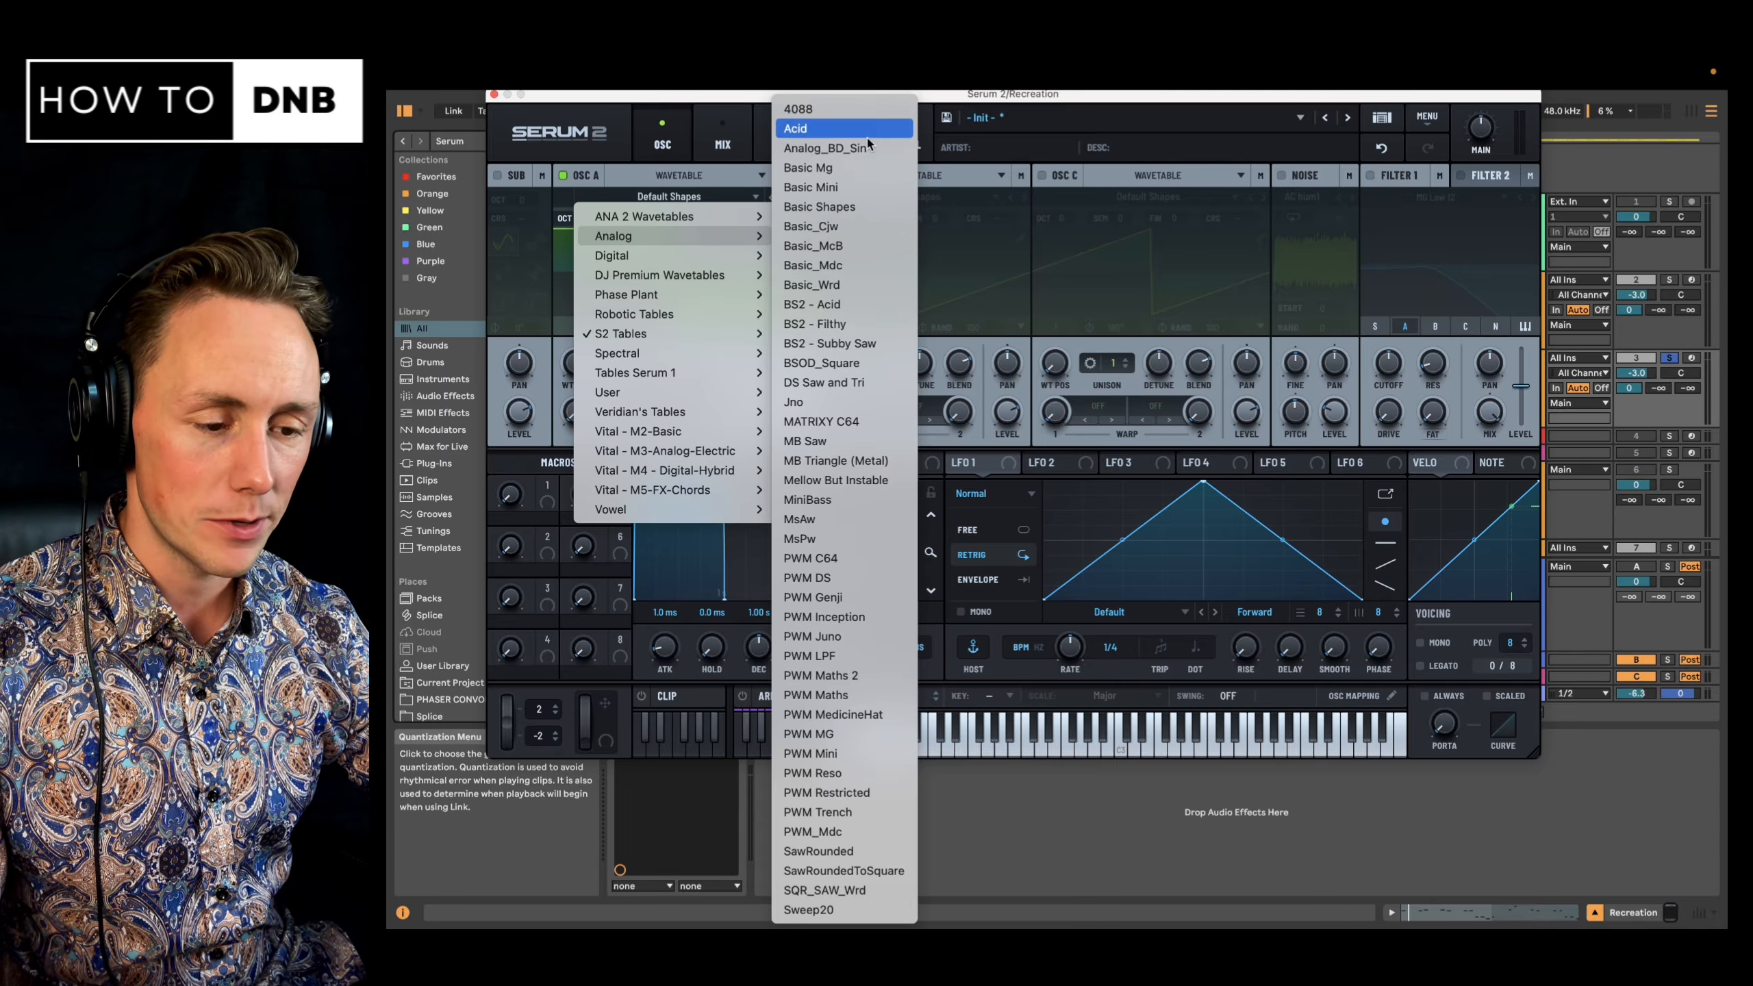
left_click(856, 267)
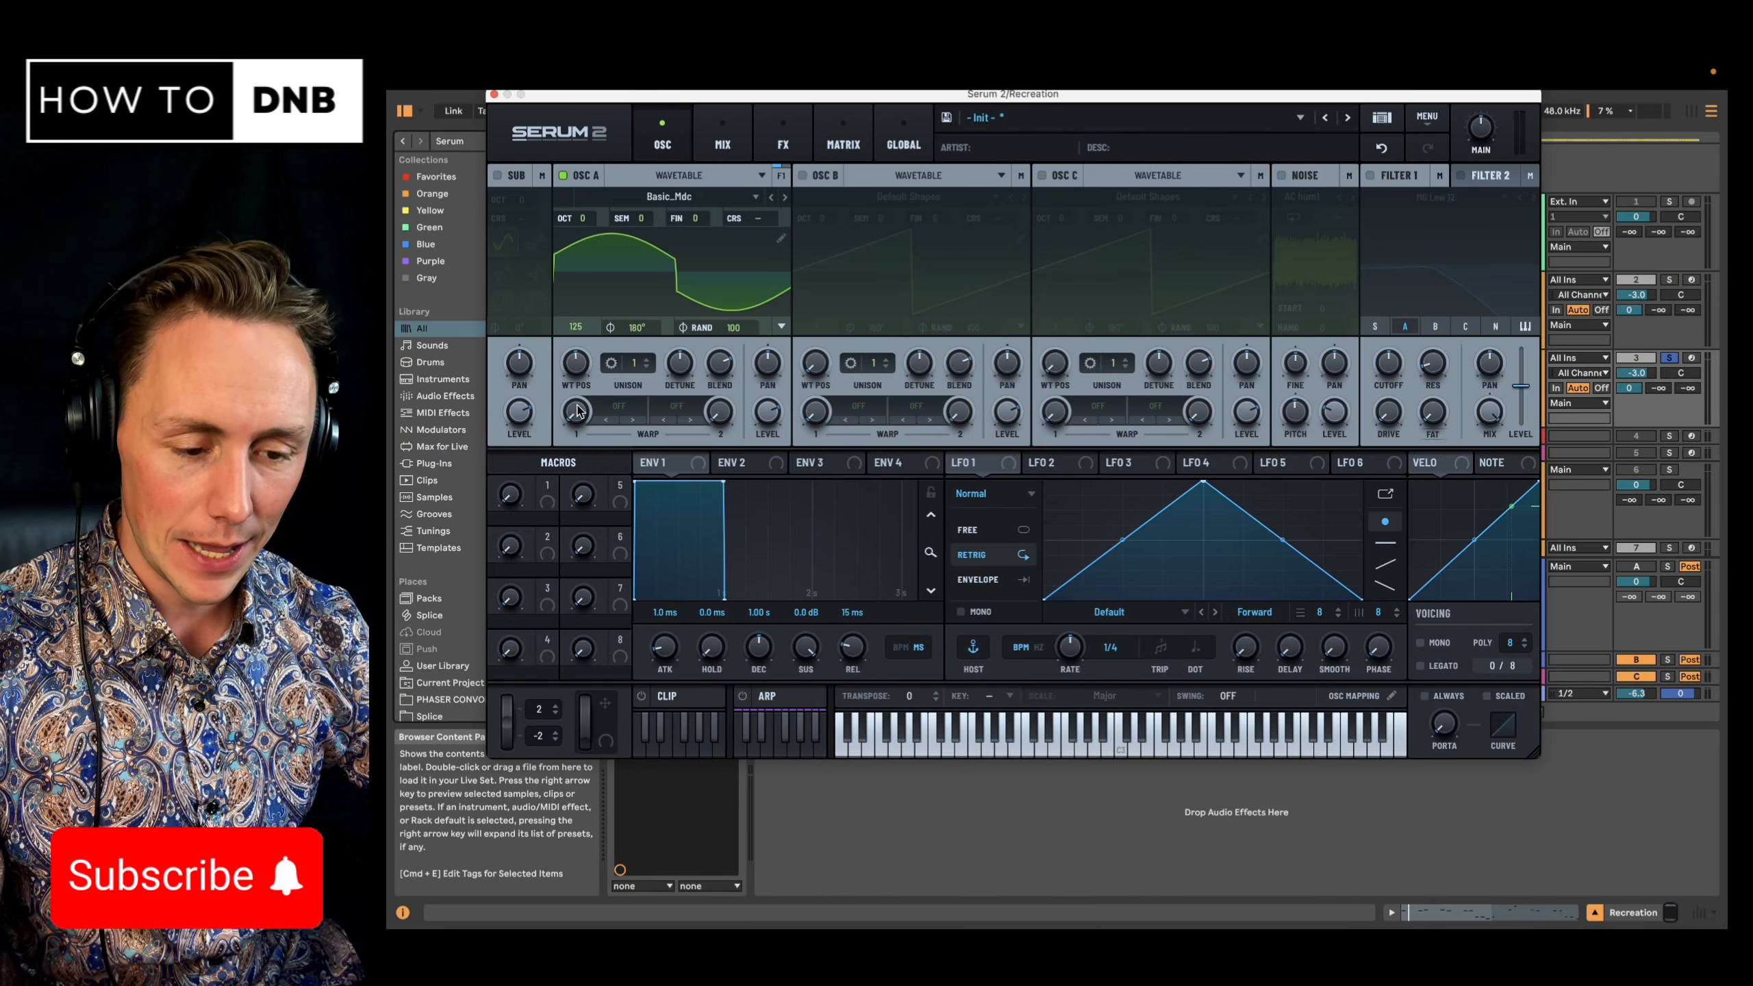
left_click_drag(577, 373, 590, 361)
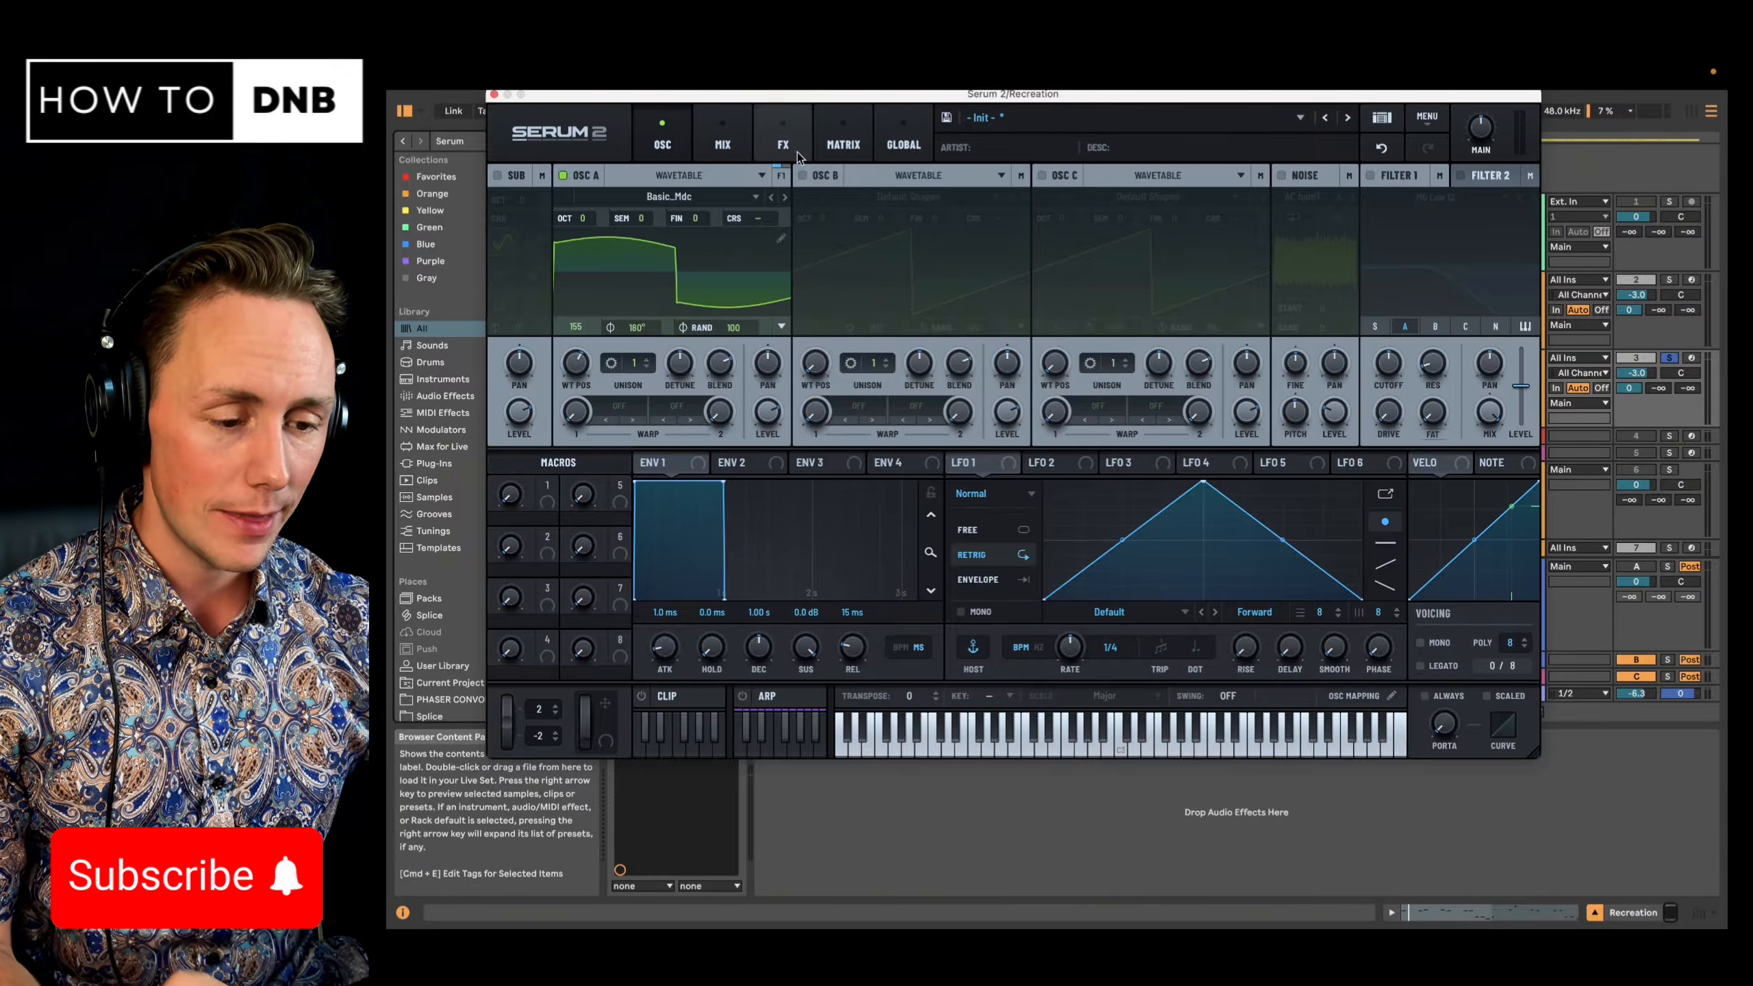
- Enable oscillator B on the Default Shapes sine at frame 2, and set the octaves to +2 for A and -2 for B
left_click(802, 176)
left_click_drag(824, 373, 839, 364)
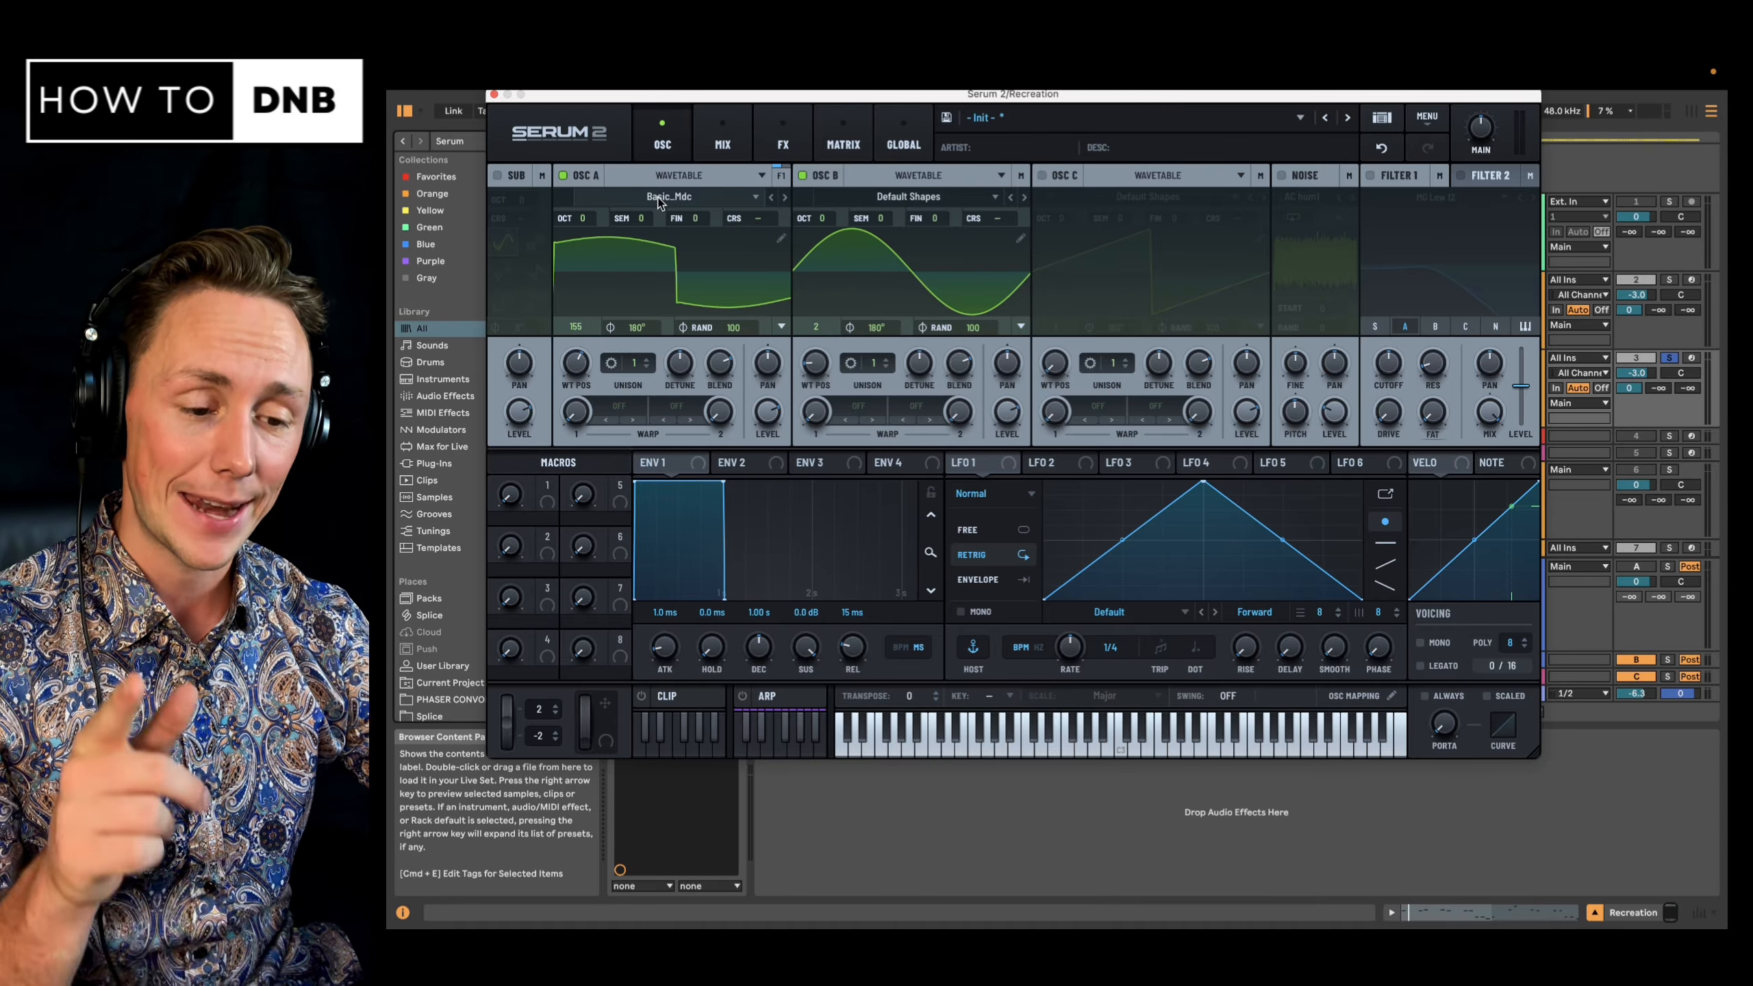
left_click_drag(586, 217, 605, 187)
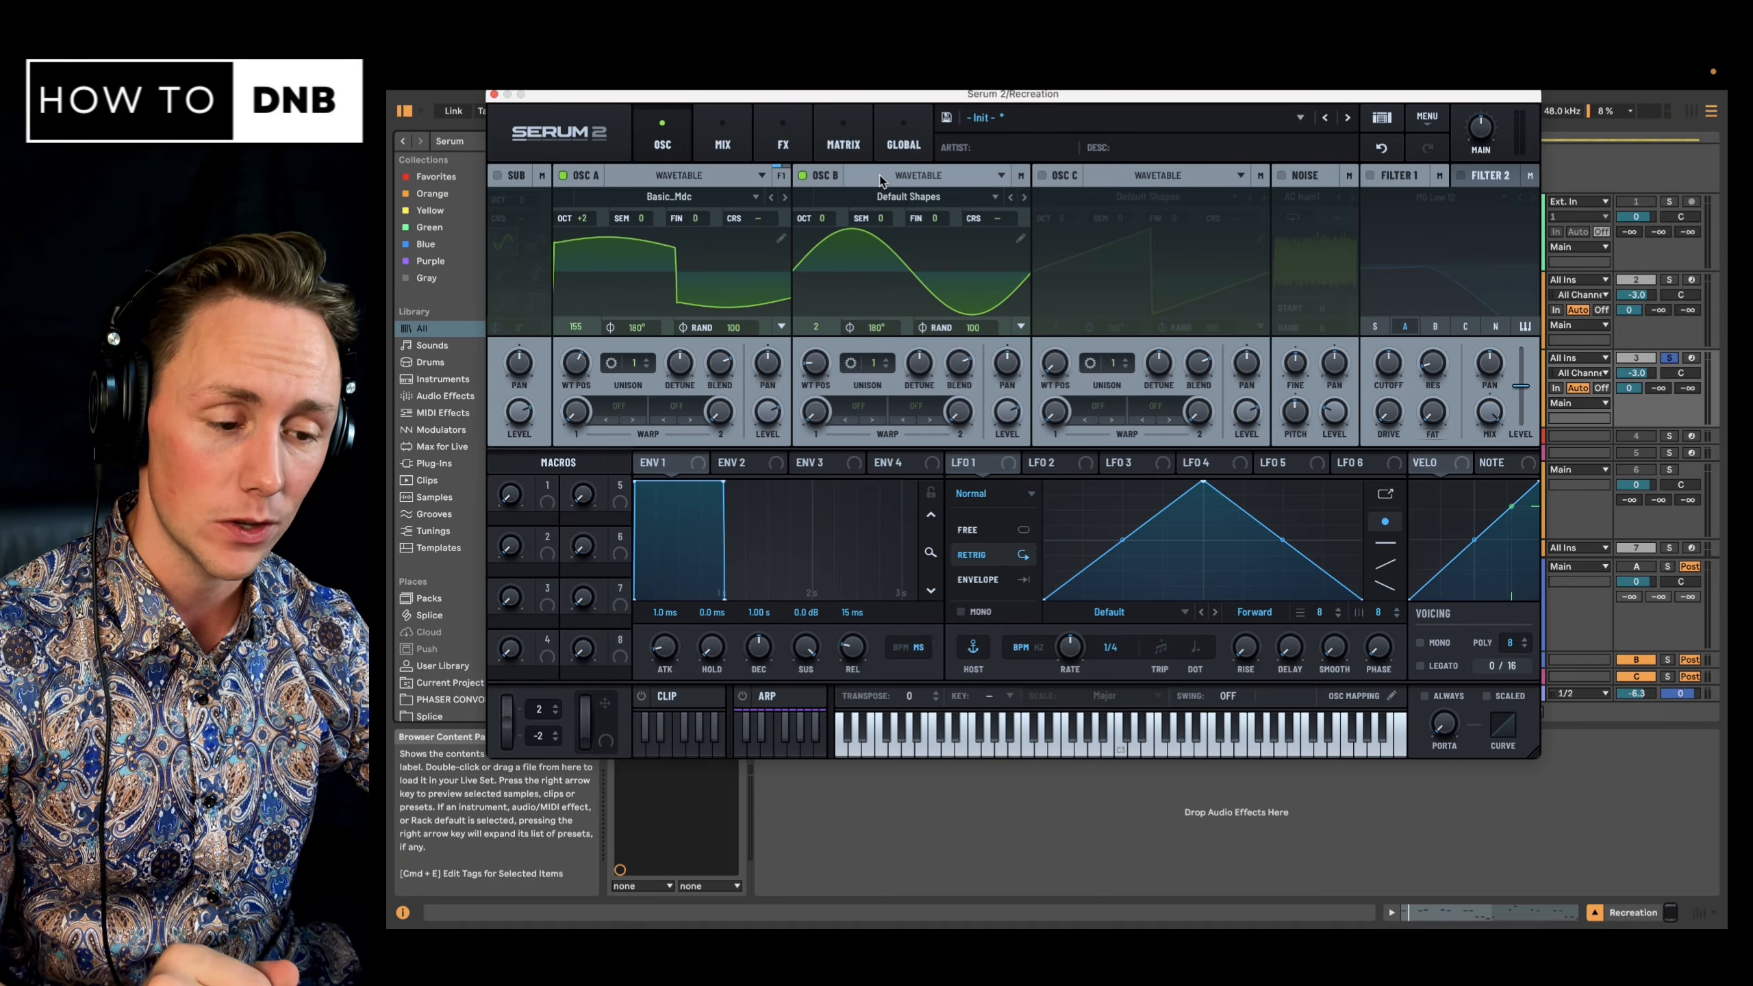
left_click_drag(824, 220, 827, 266)
- Audition oscillators A and B separately, set B's octave to -2, and enable both oscillators
left_click(563, 175)
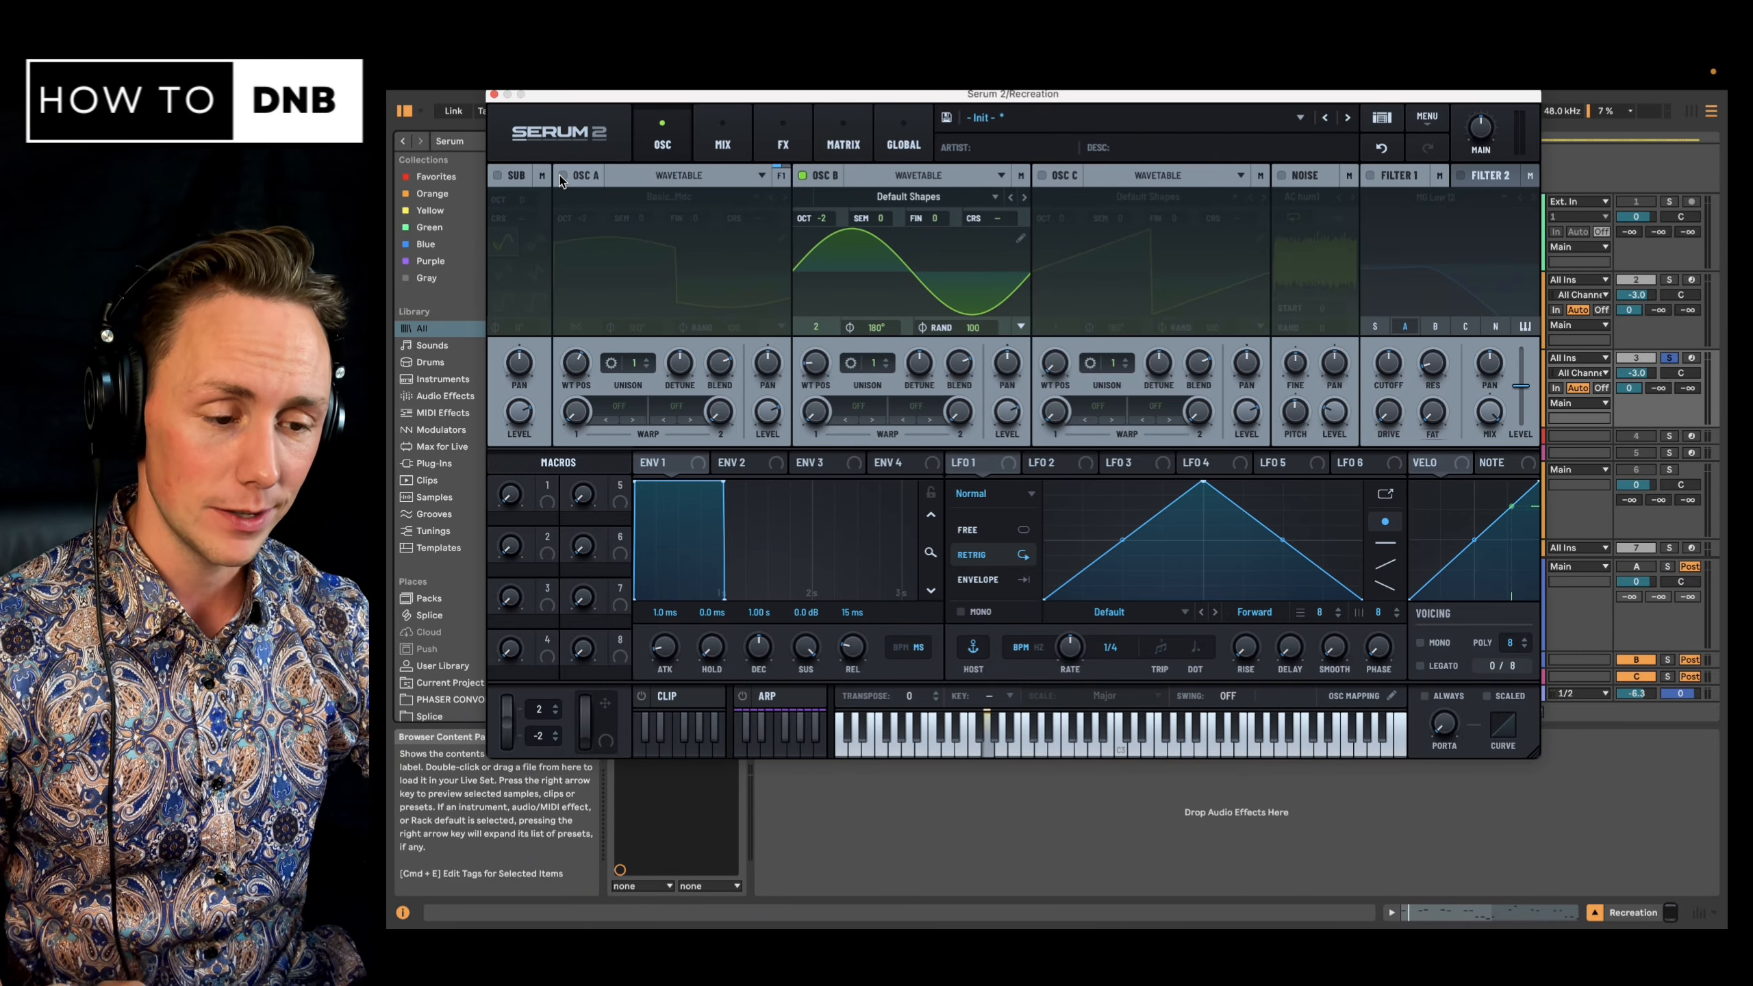
left_click(1670, 349)
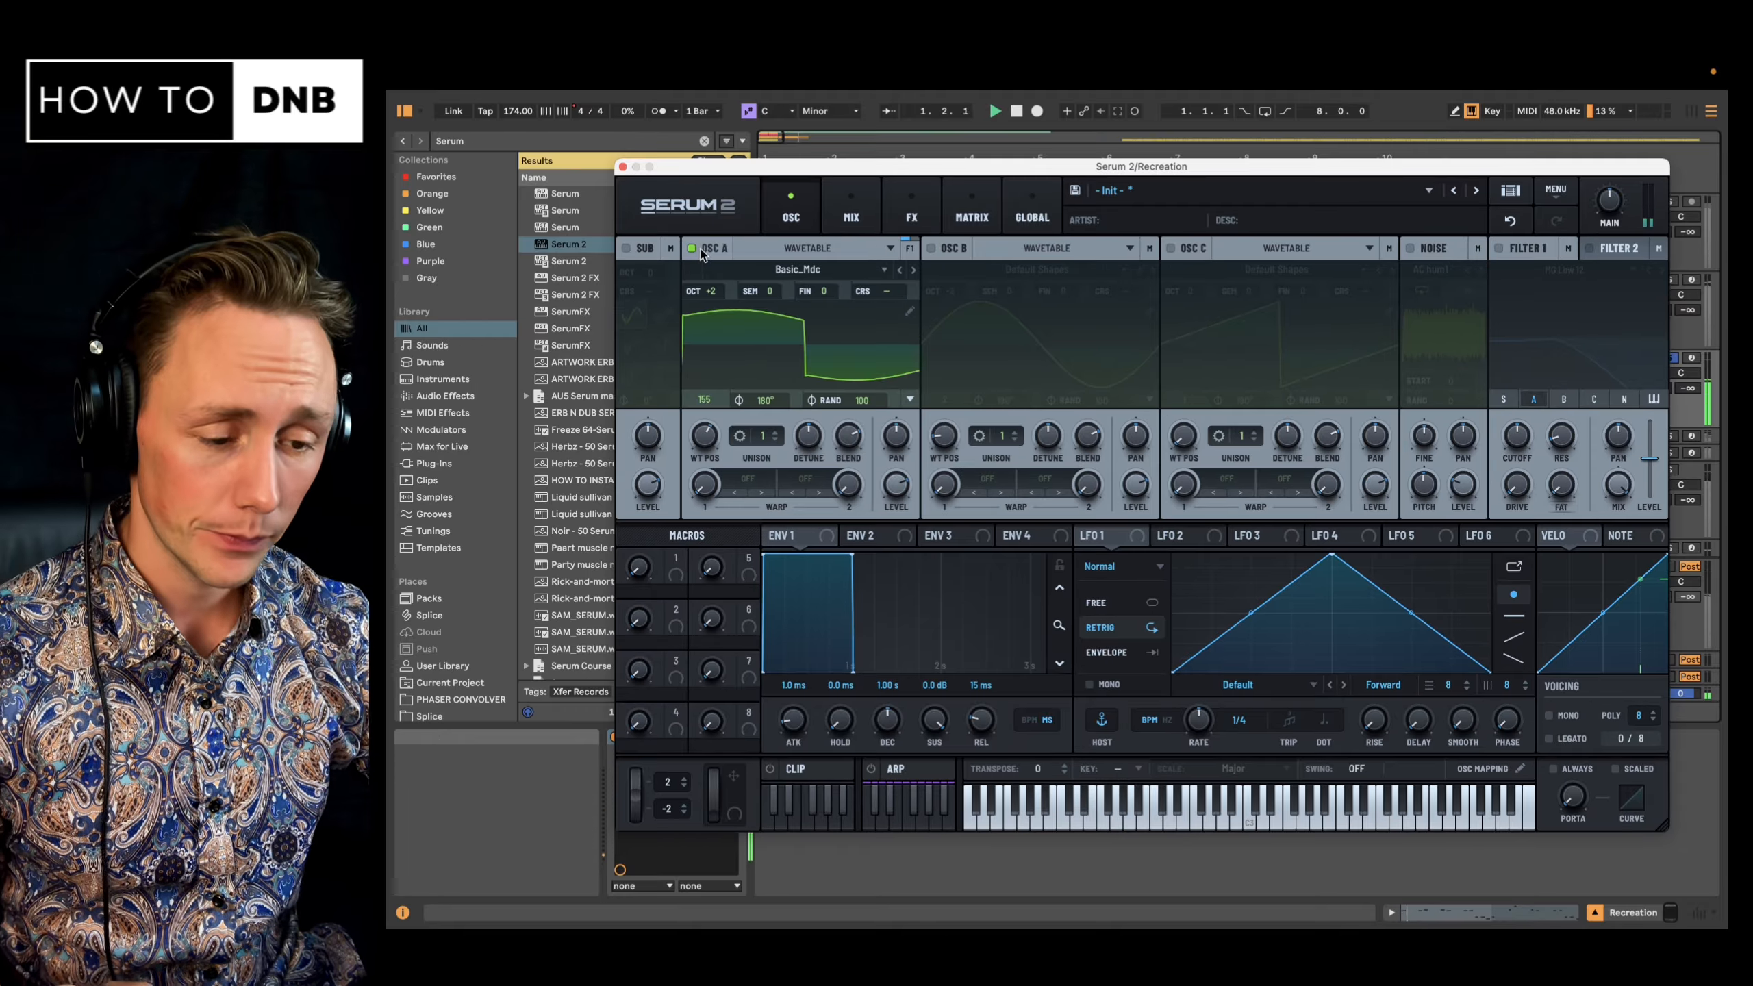
left_click(931, 250)
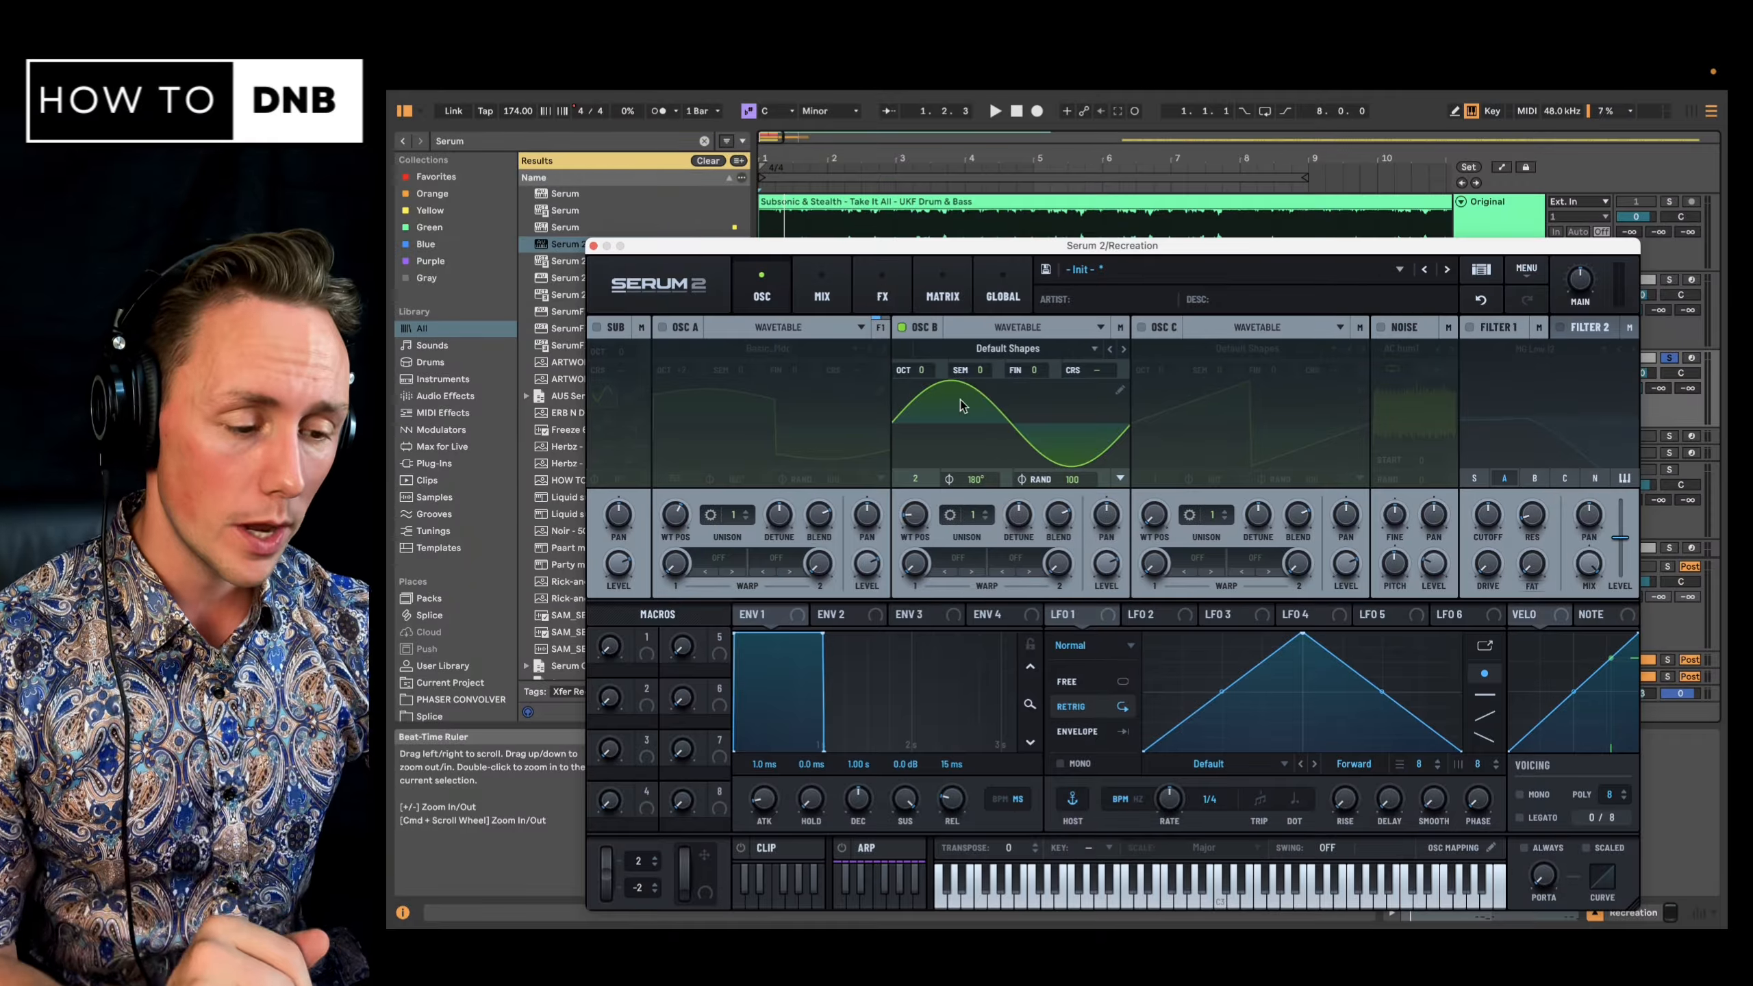
left_click_drag(929, 373, 930, 397)
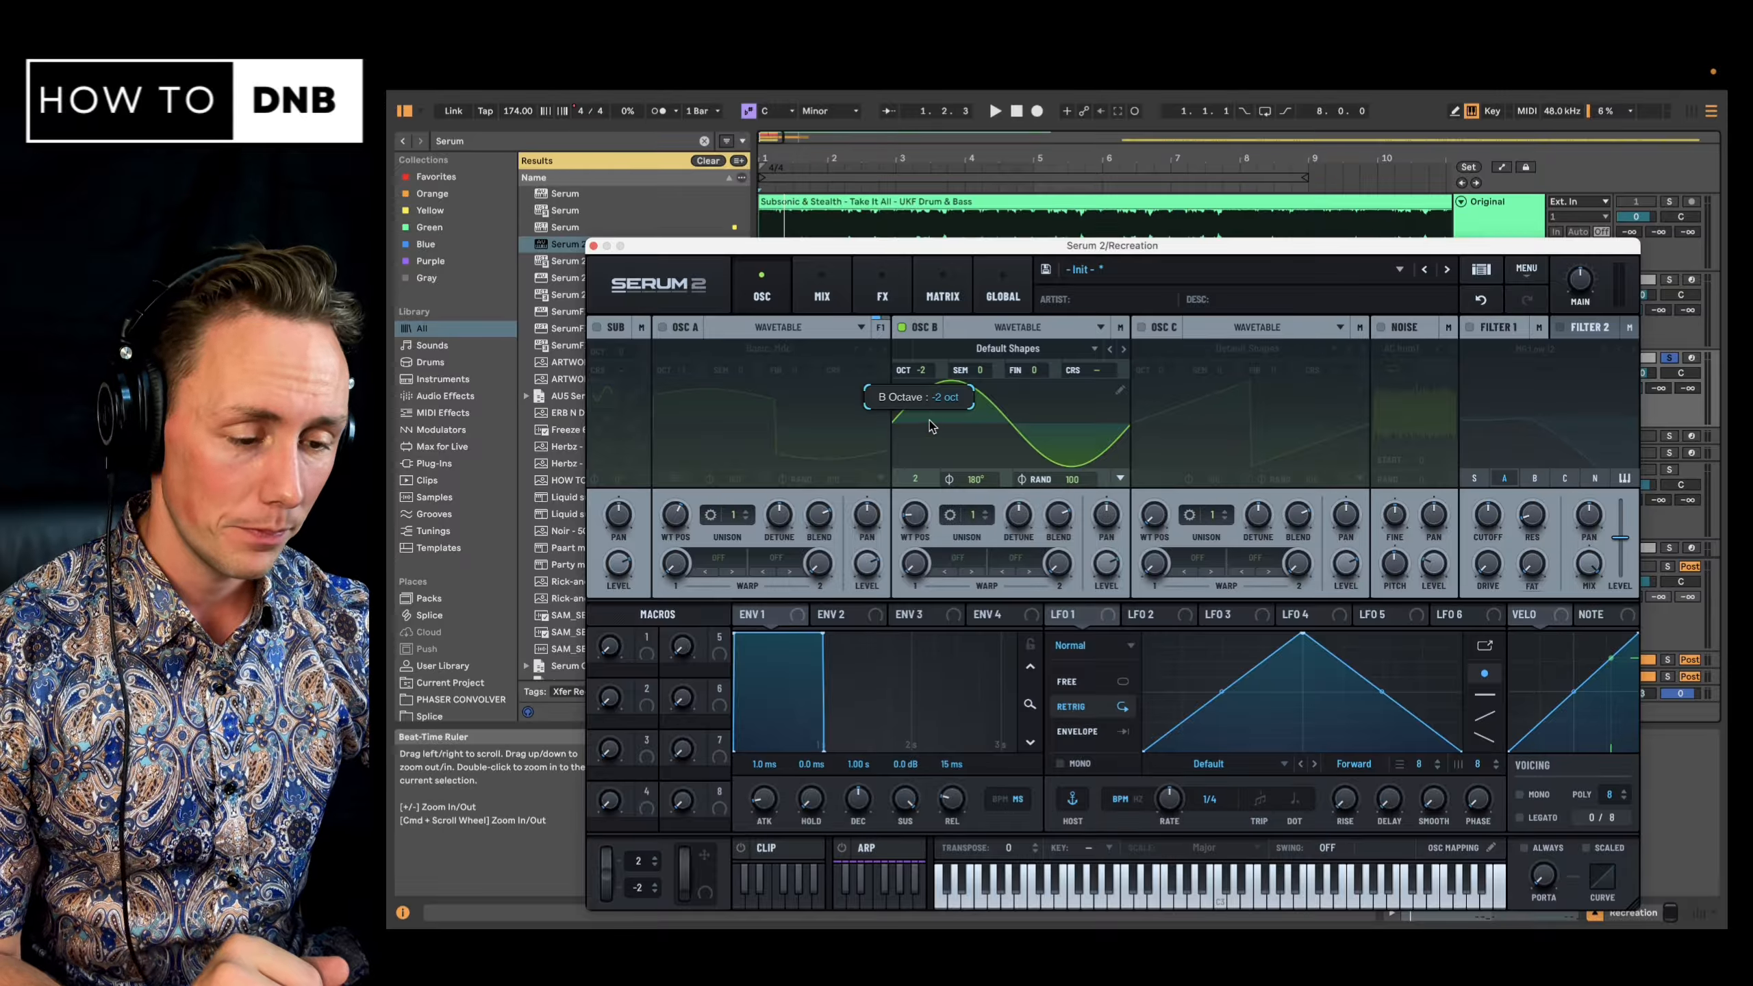
left_click(661, 327)
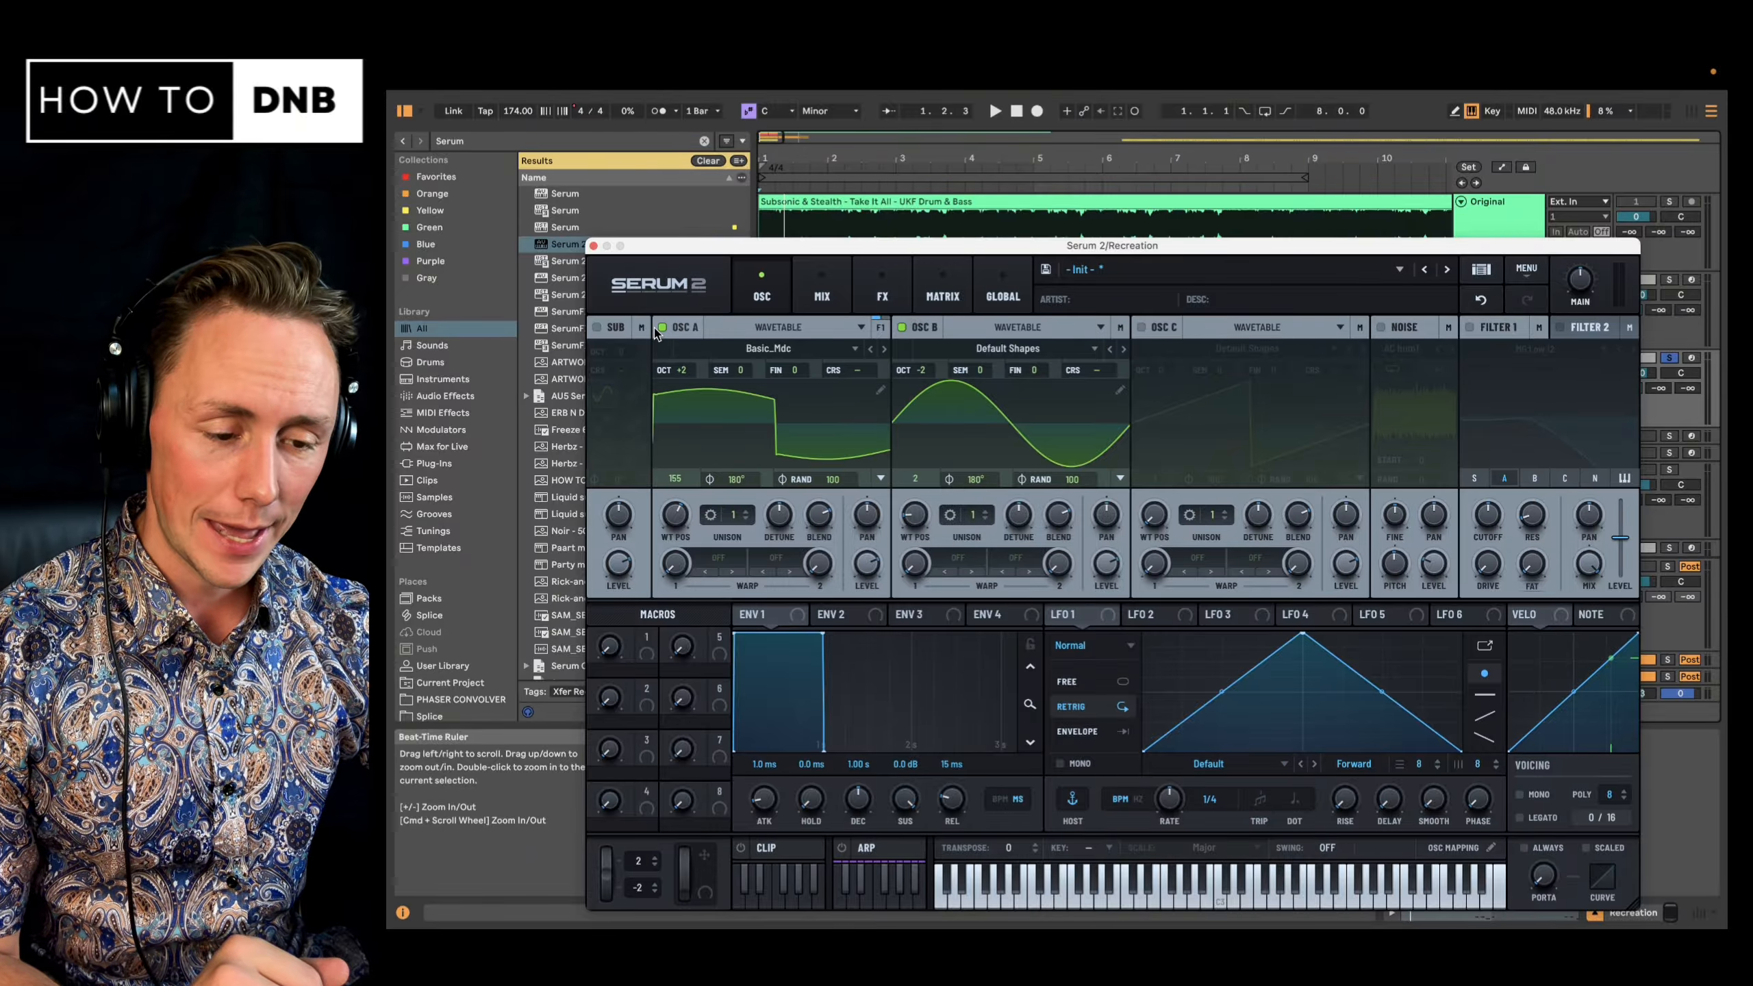
- Set oscillator A's first warp mode to PD (B) and try the warp amount during playback
left_click(718, 559)
mouse_move(785, 694)
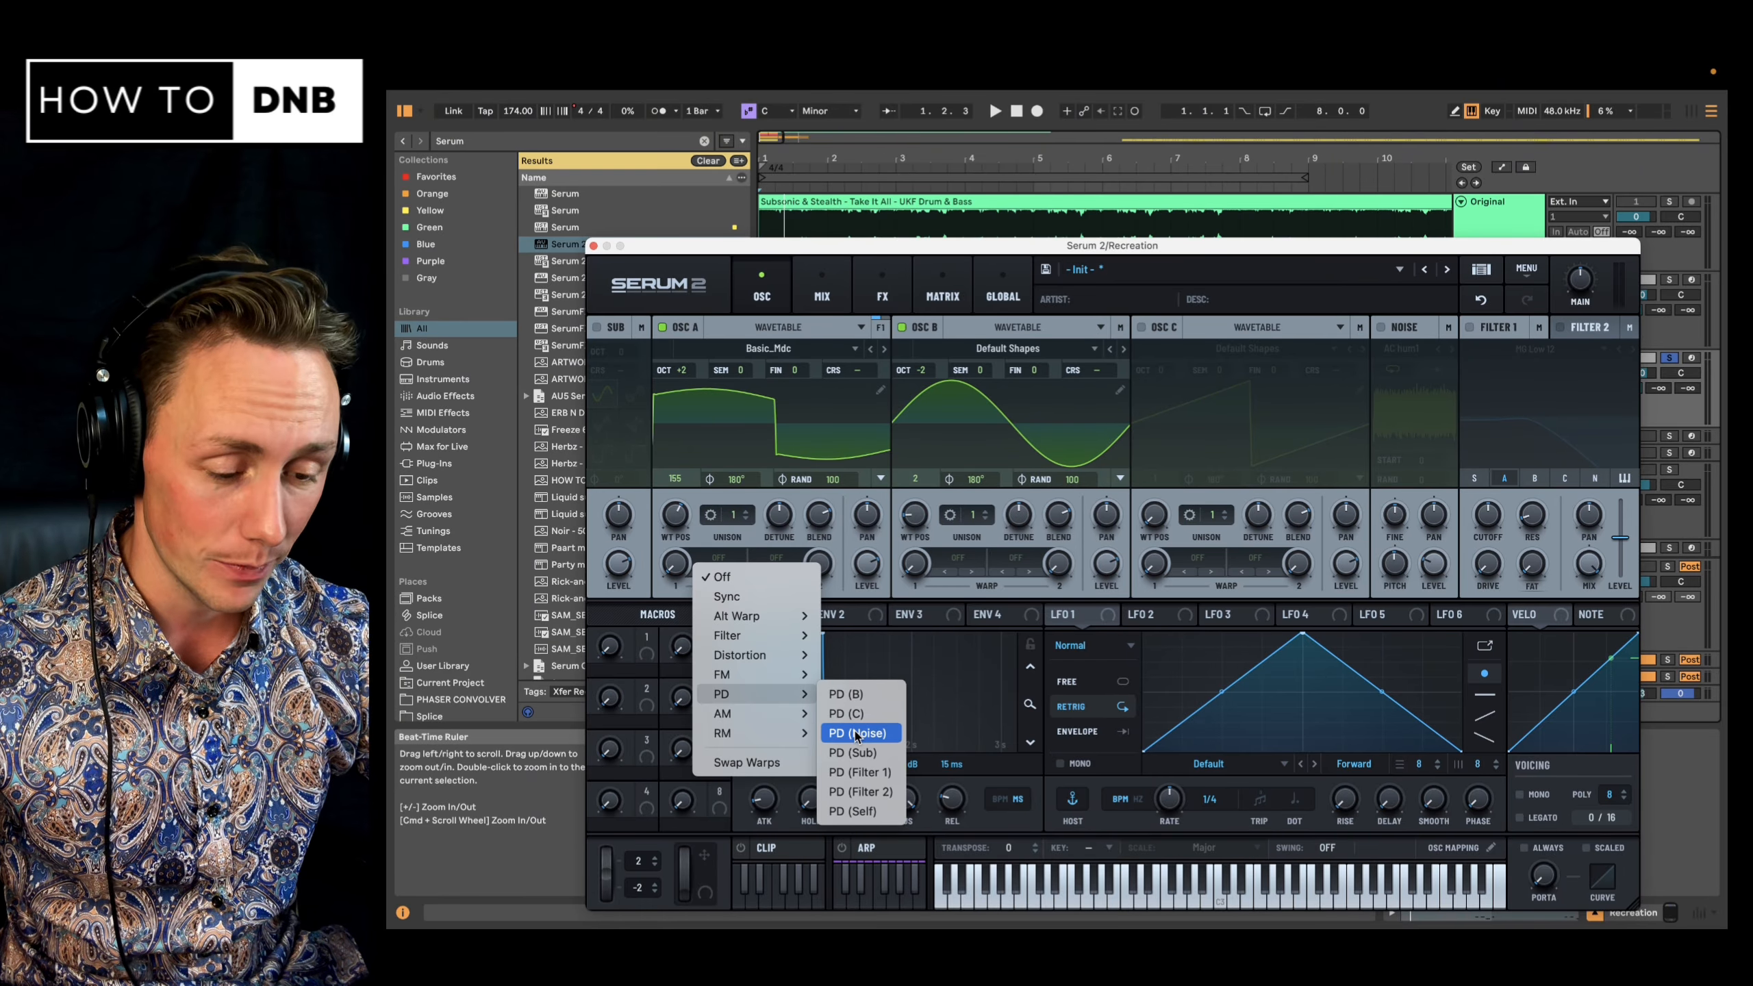
left_click(846, 692)
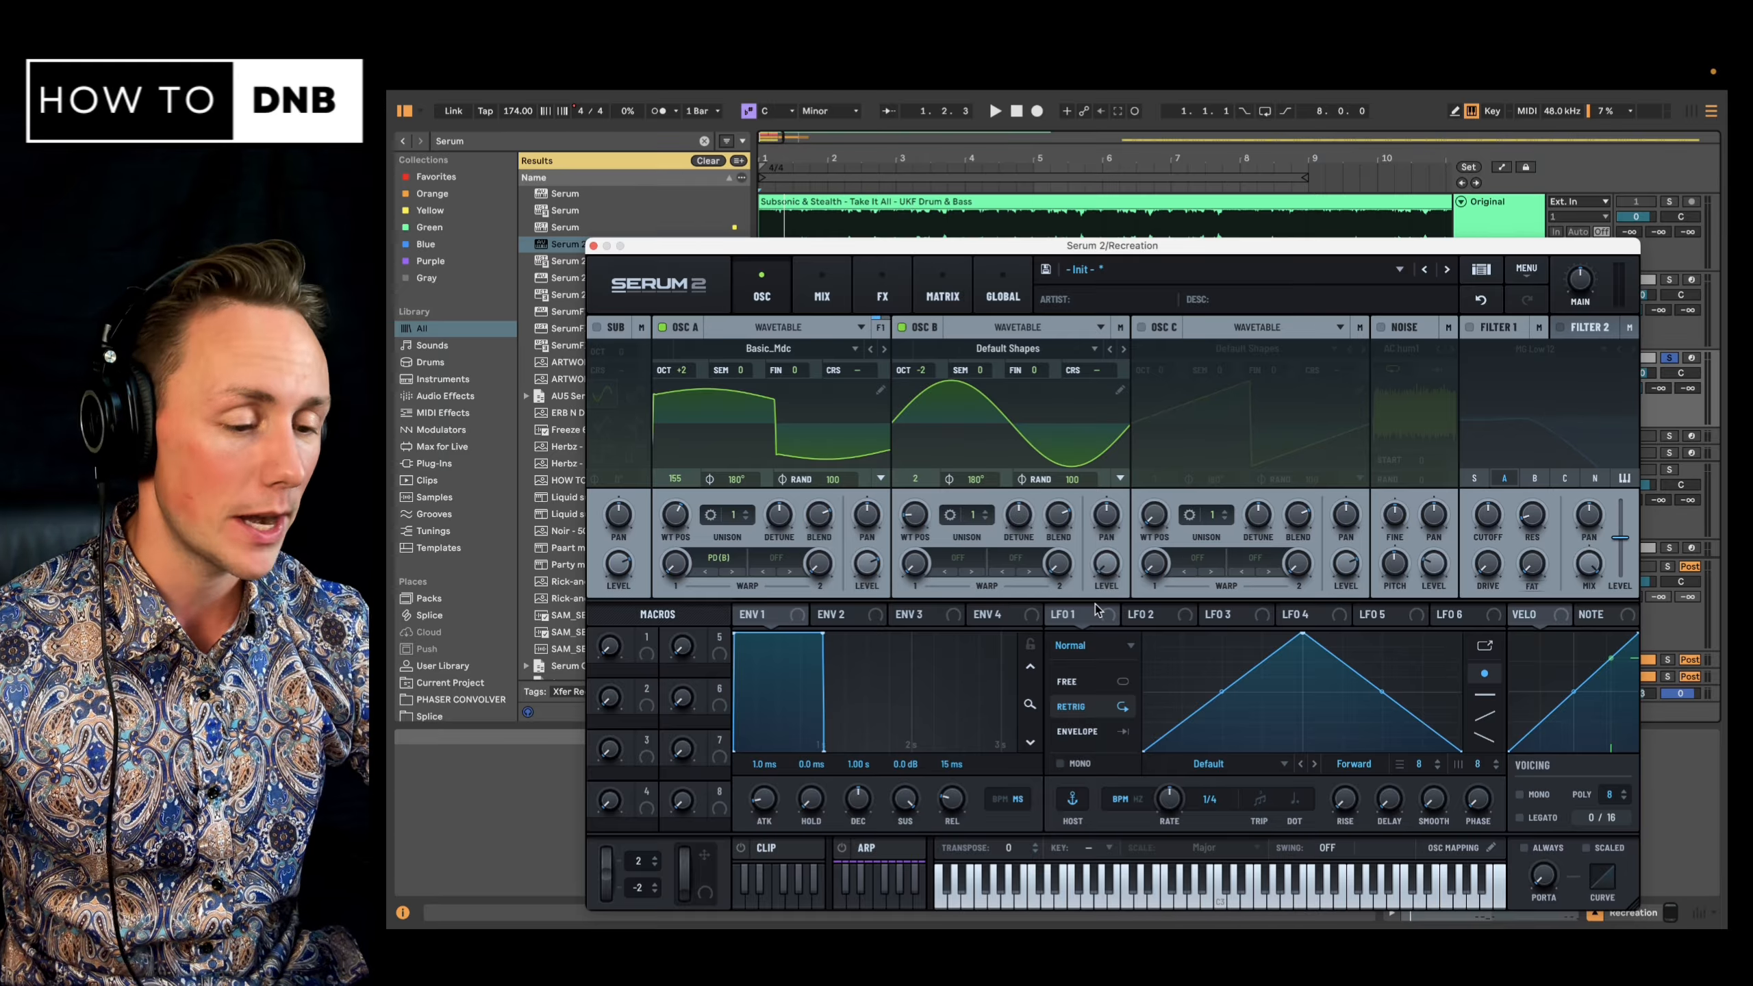
key("space")
left_click_drag(673, 575, 693, 527)
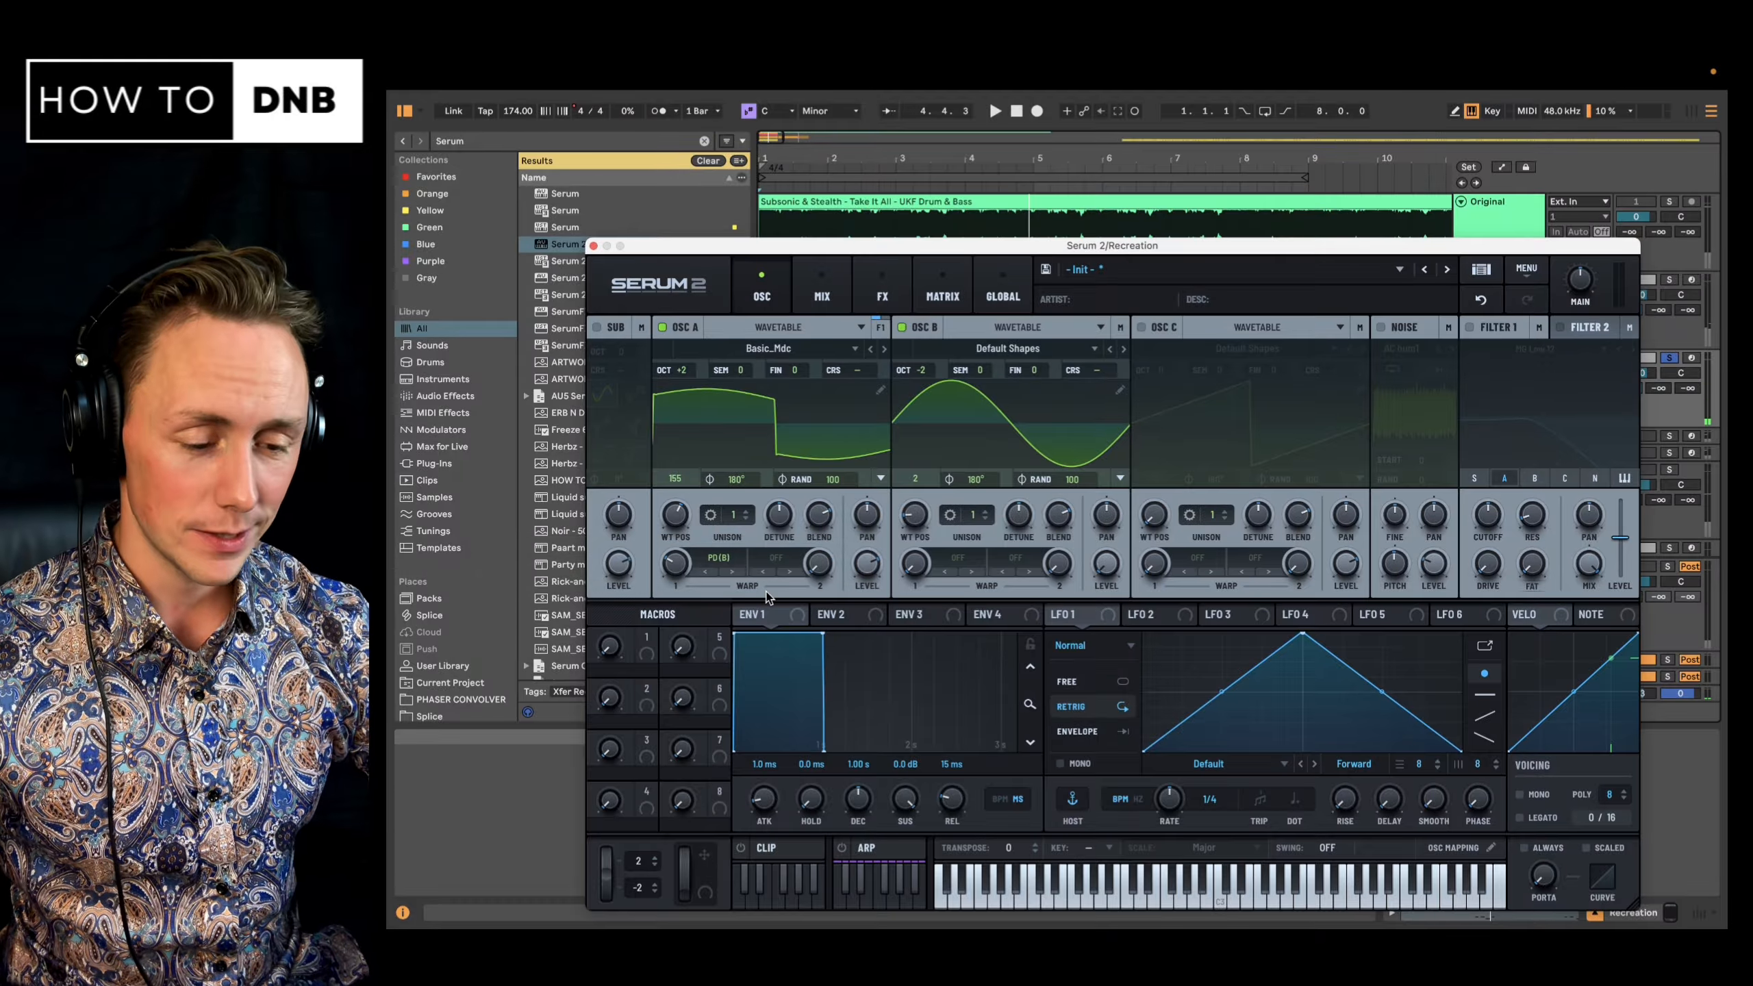
mouse_move(692, 568)
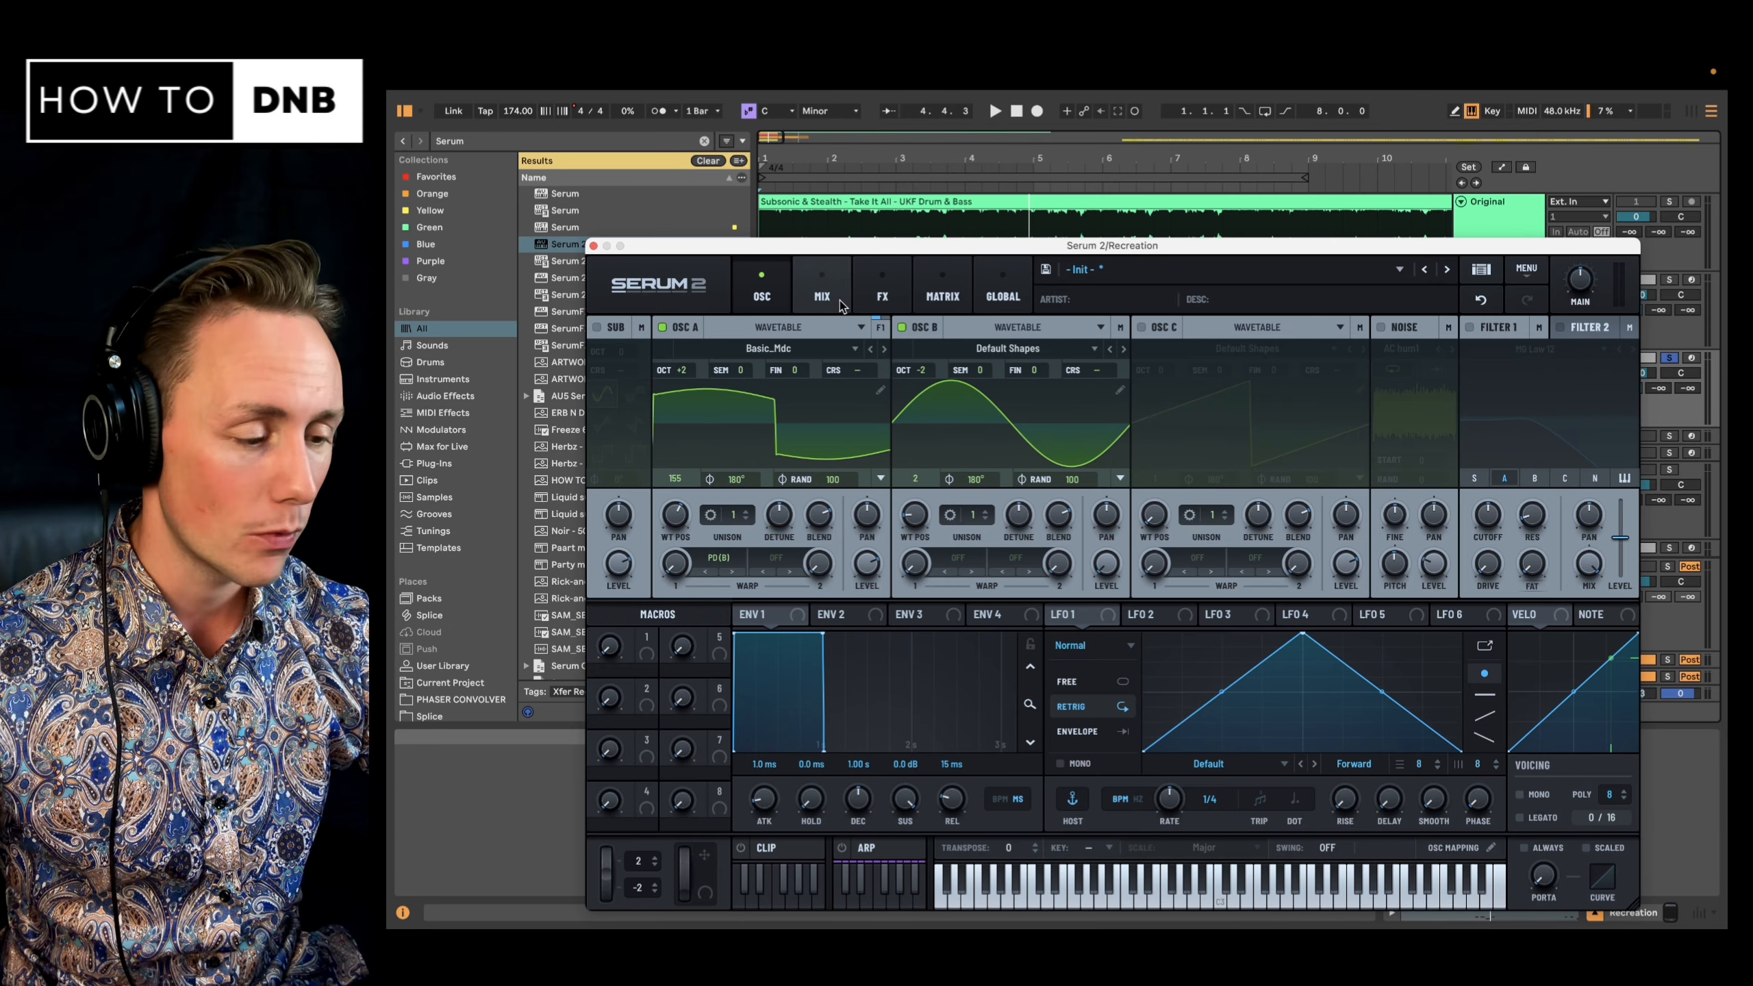
- Close the synth window, search the browser for raum, and add the Raum reverb after Serum 2 on the Recreation track
left_click(593, 245)
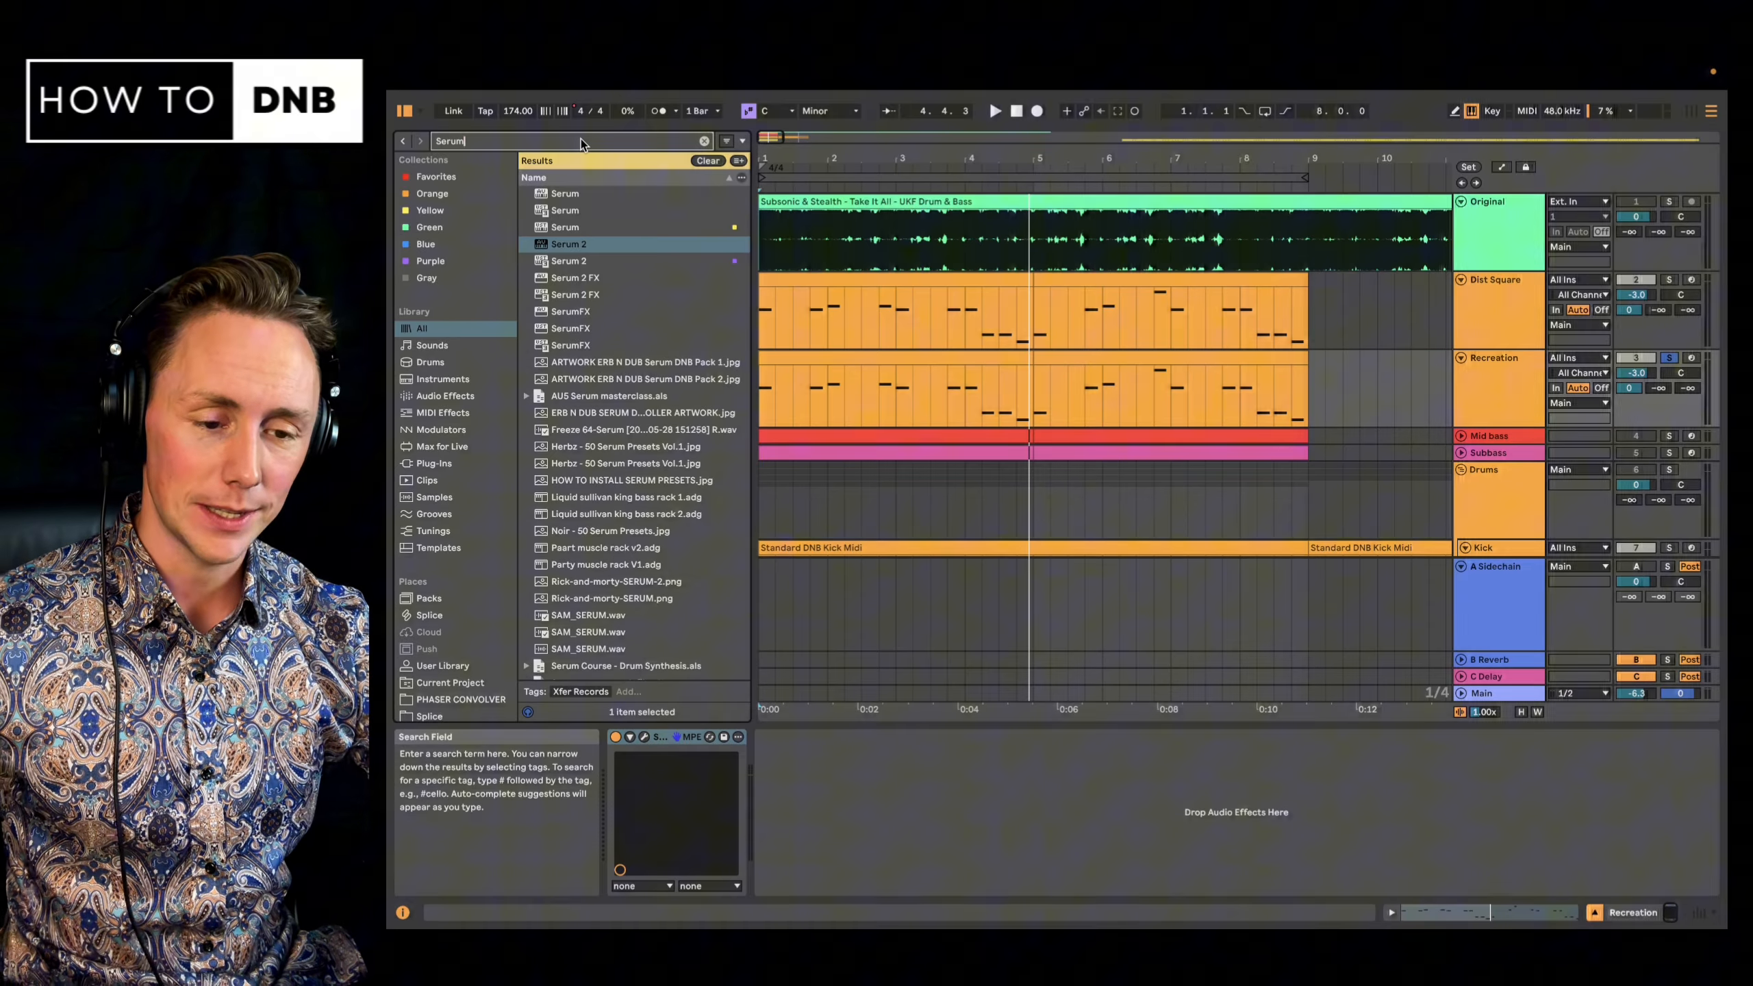
left_click(580, 140)
type("raum")
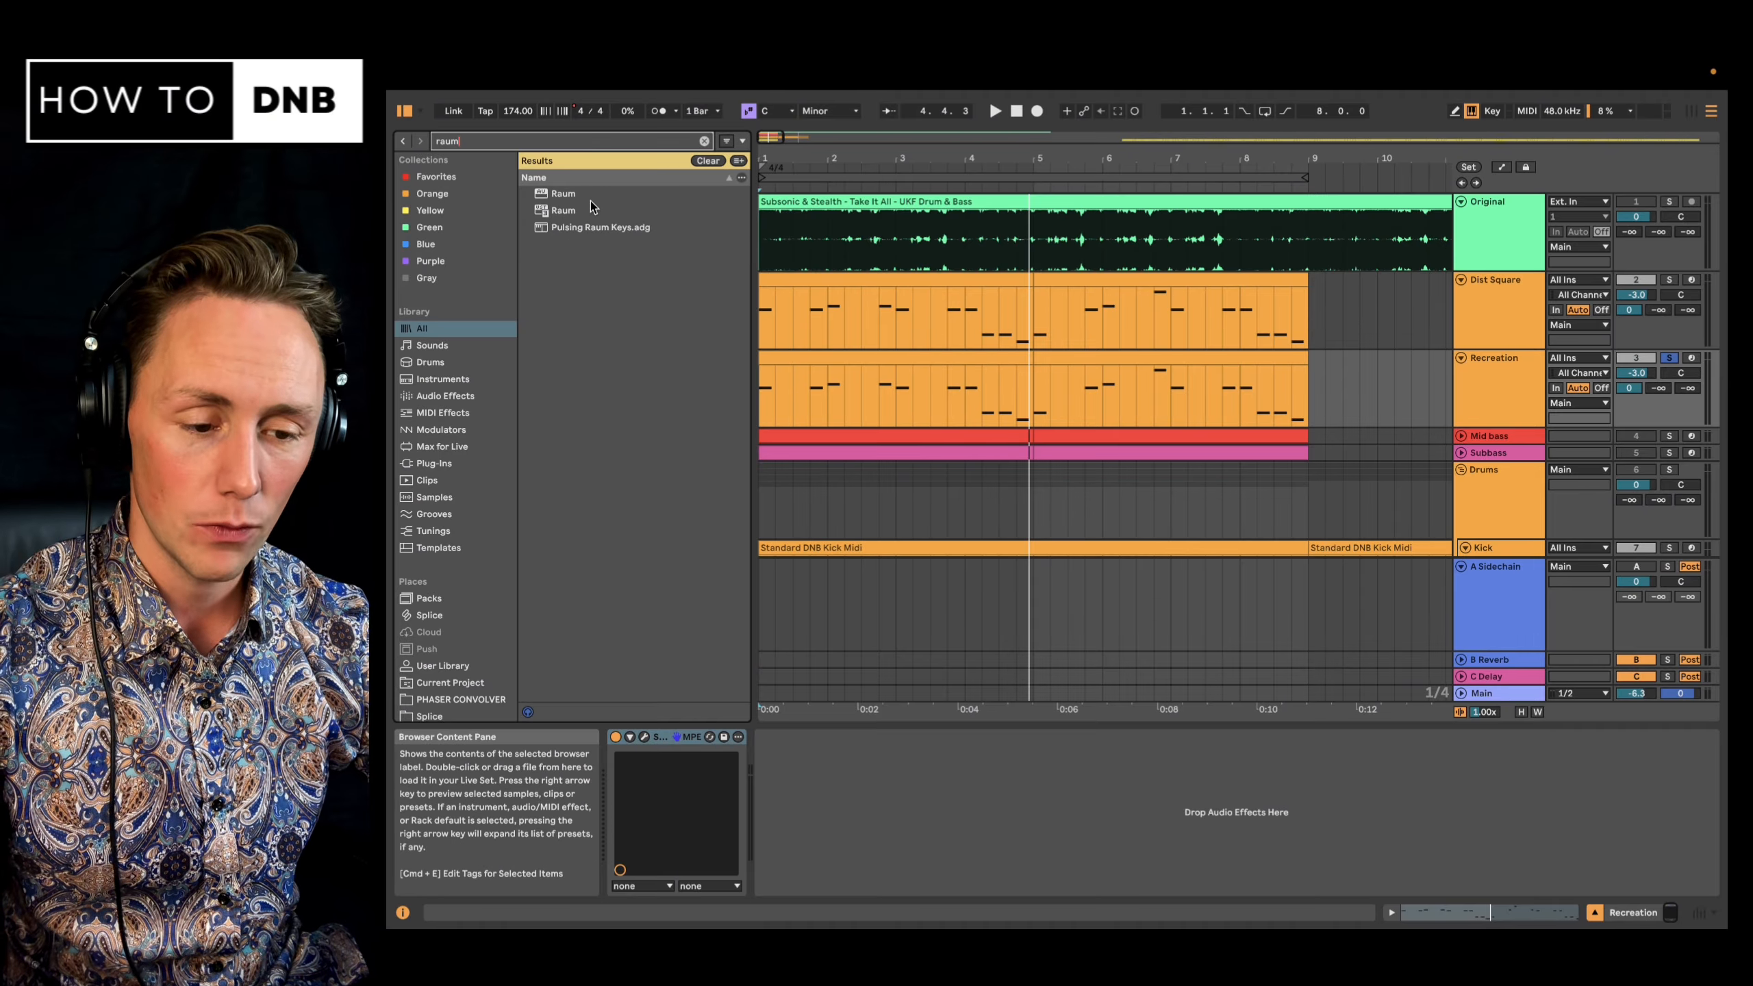
left_click(596, 209)
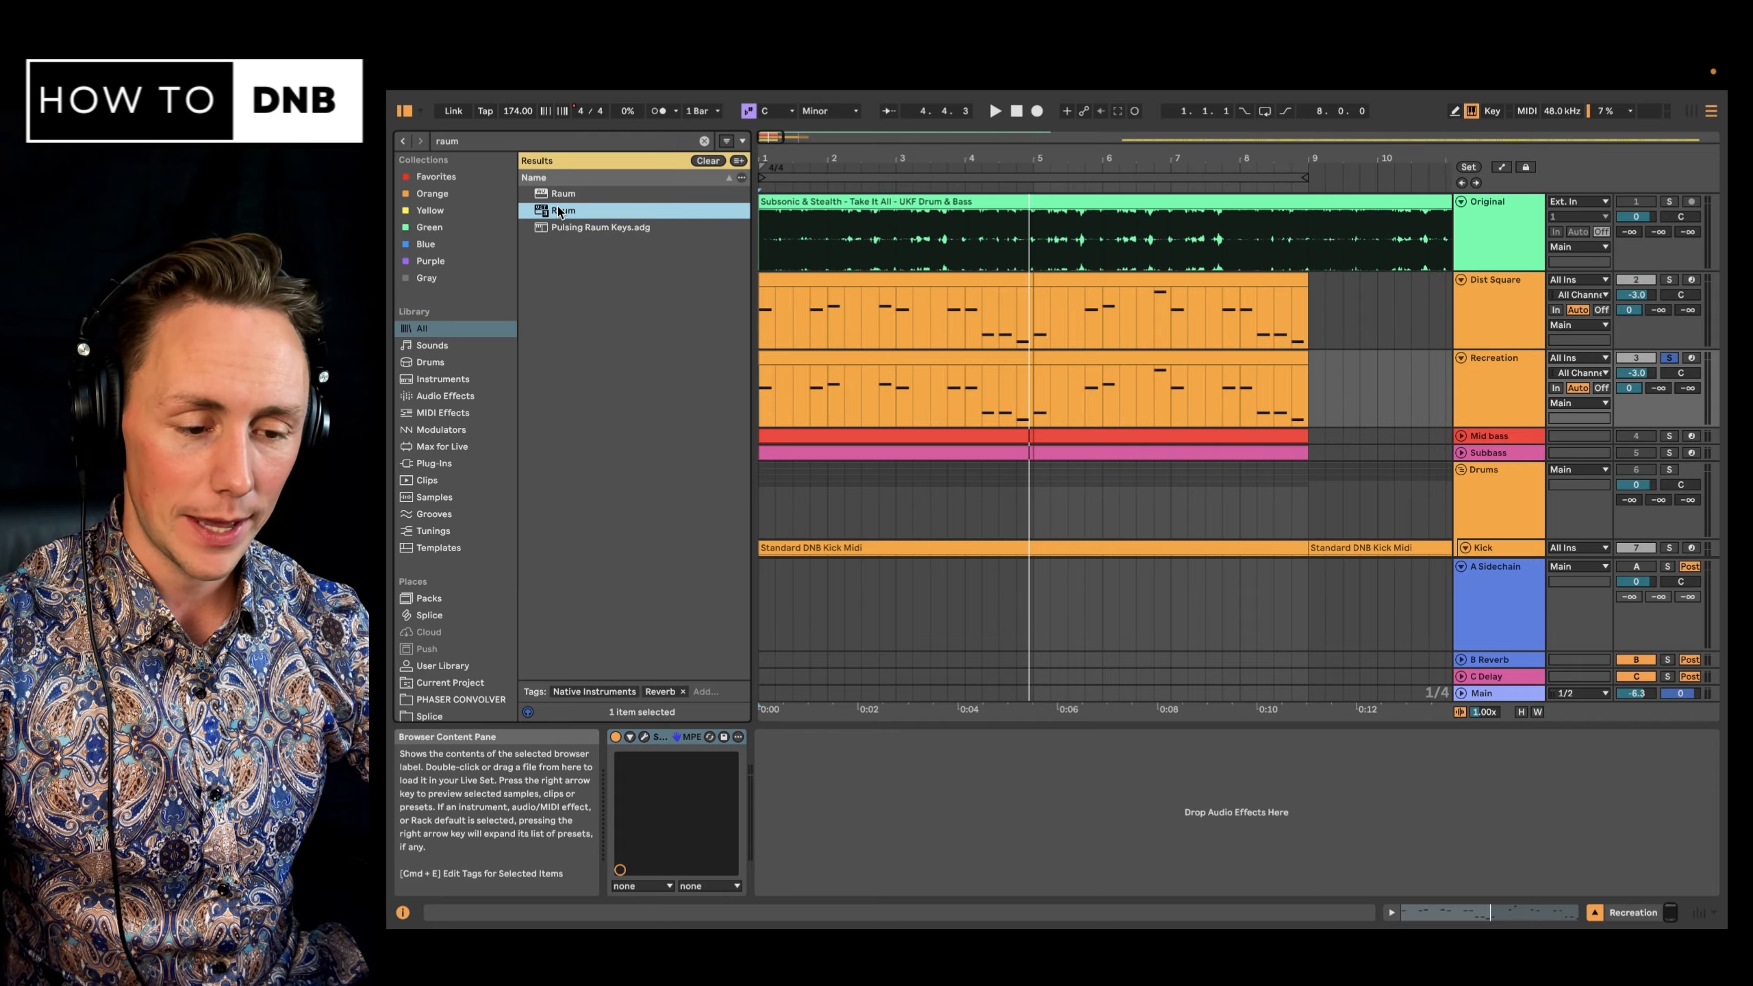
left_click_drag(562, 214, 825, 756)
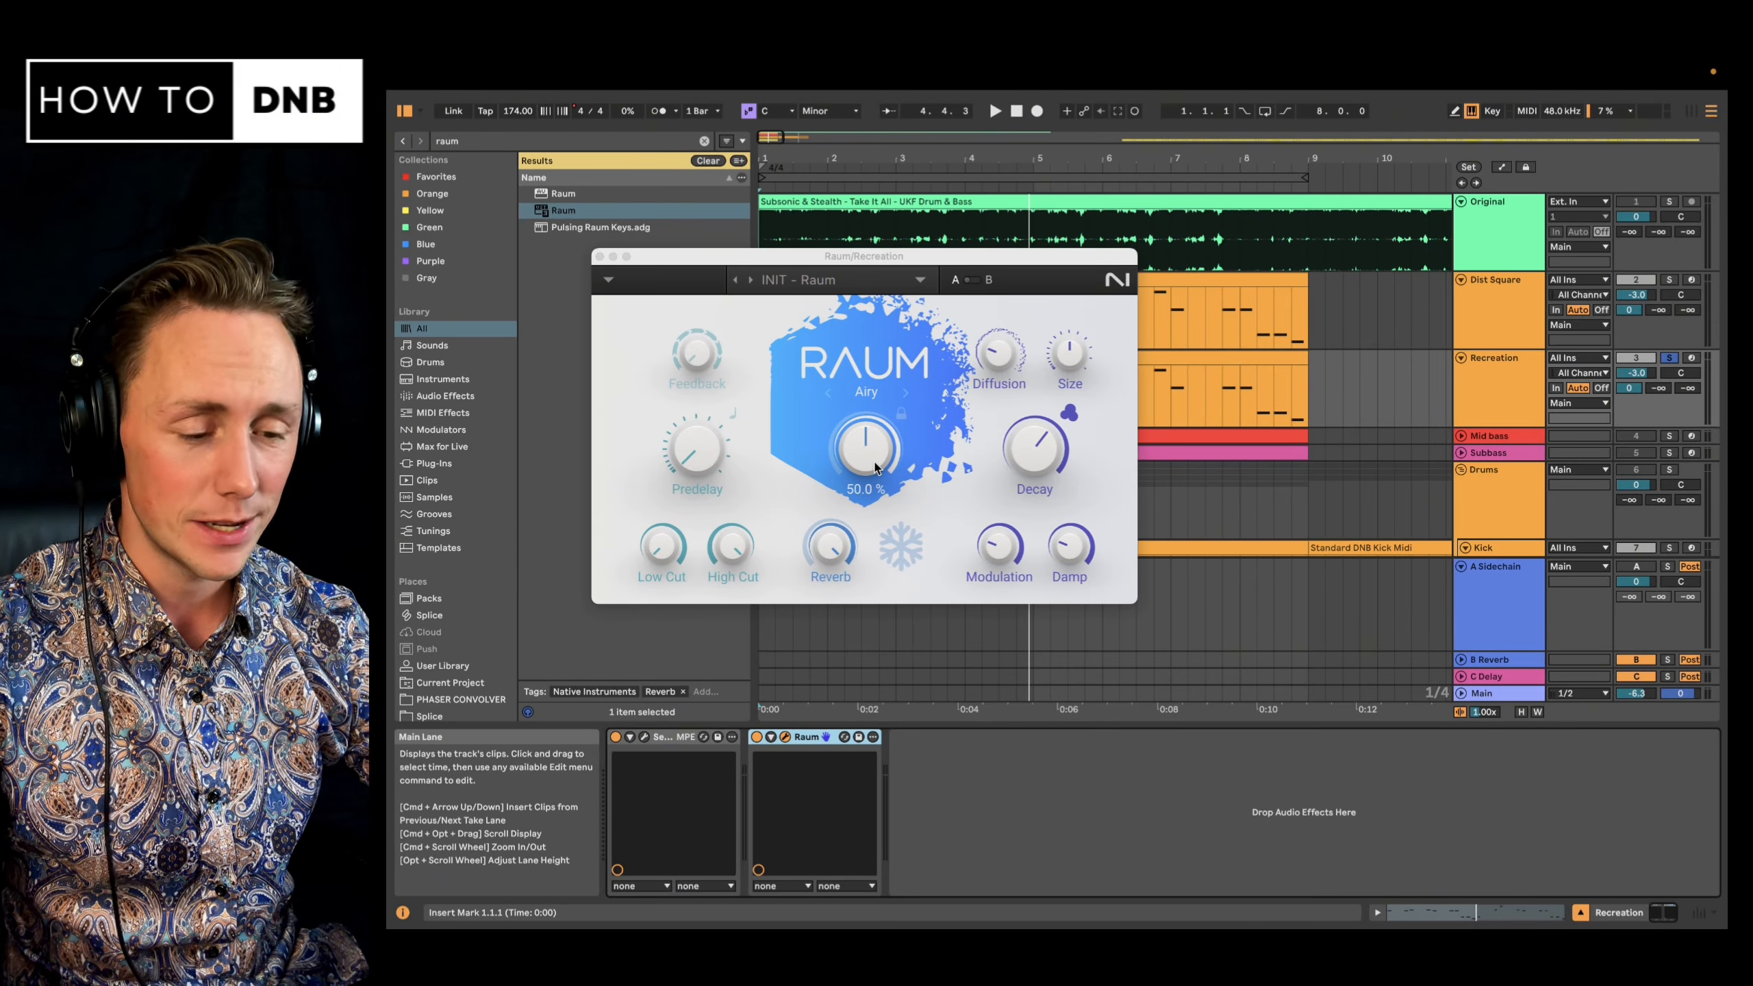
- Lower Raum's mix, audition the reverb on the loop, and close its window
mouse_move(869, 441)
left_mouse_down()
mouse_move(869, 470)
mouse_move(885, 456)
left_mouse_up()
key("space")
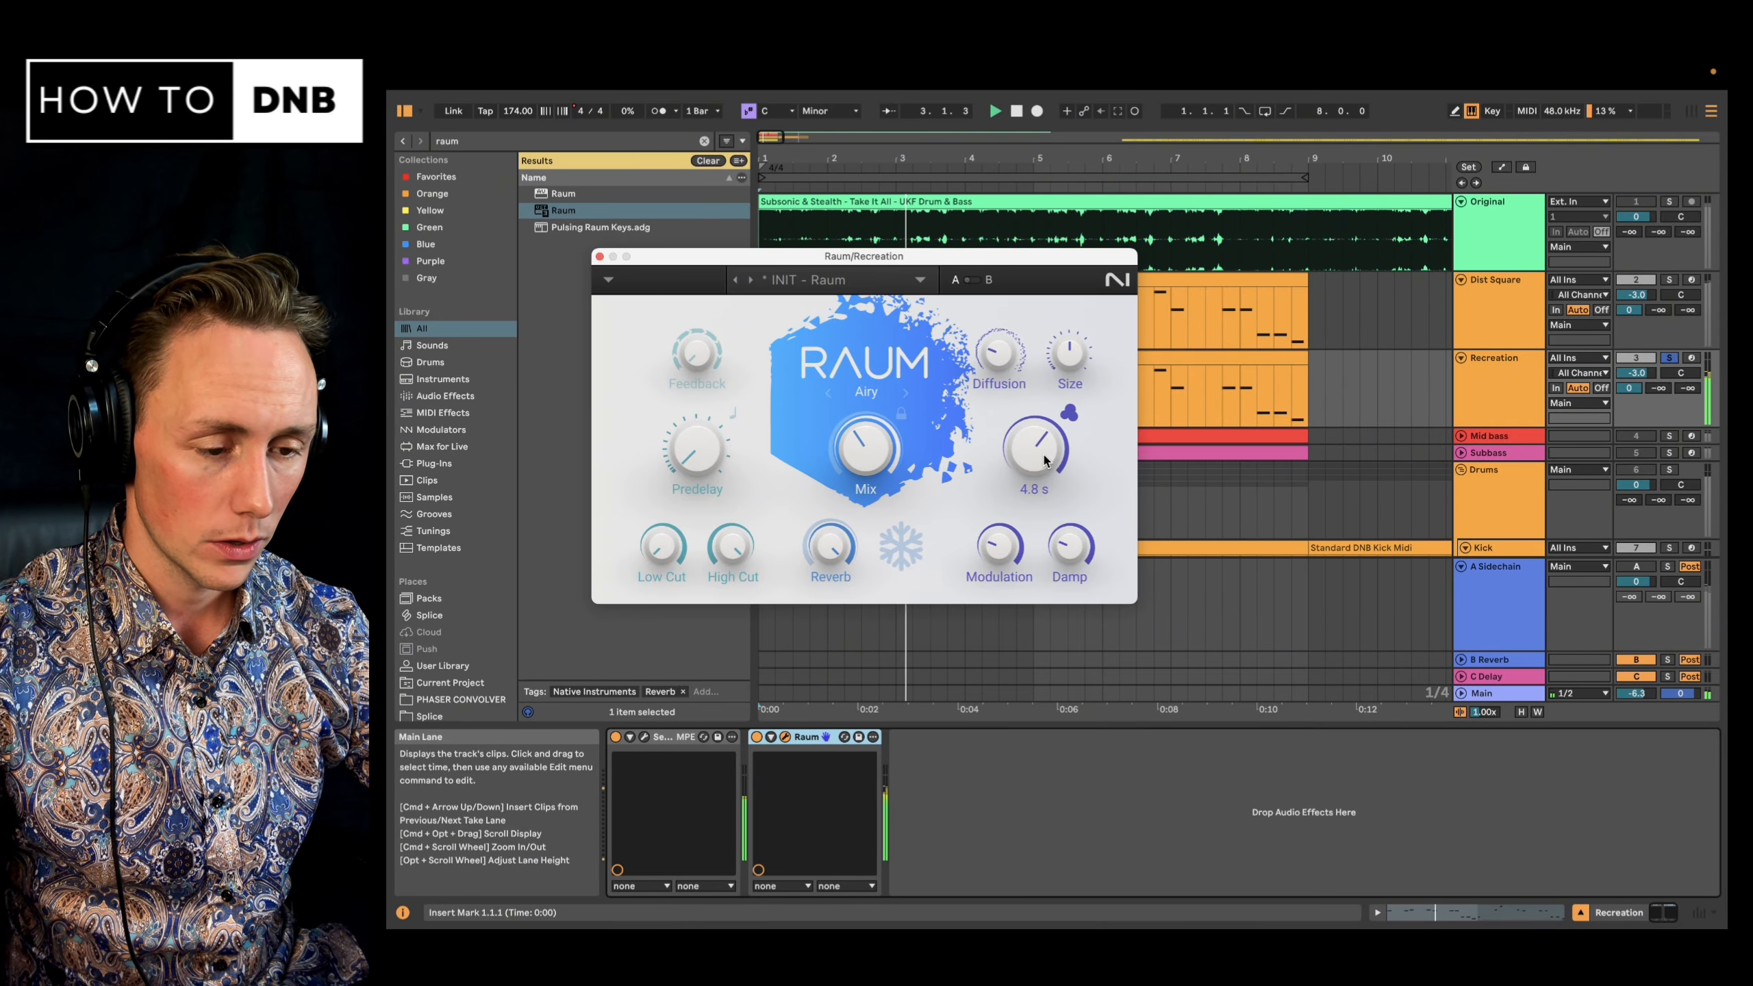
left_click(600, 257)
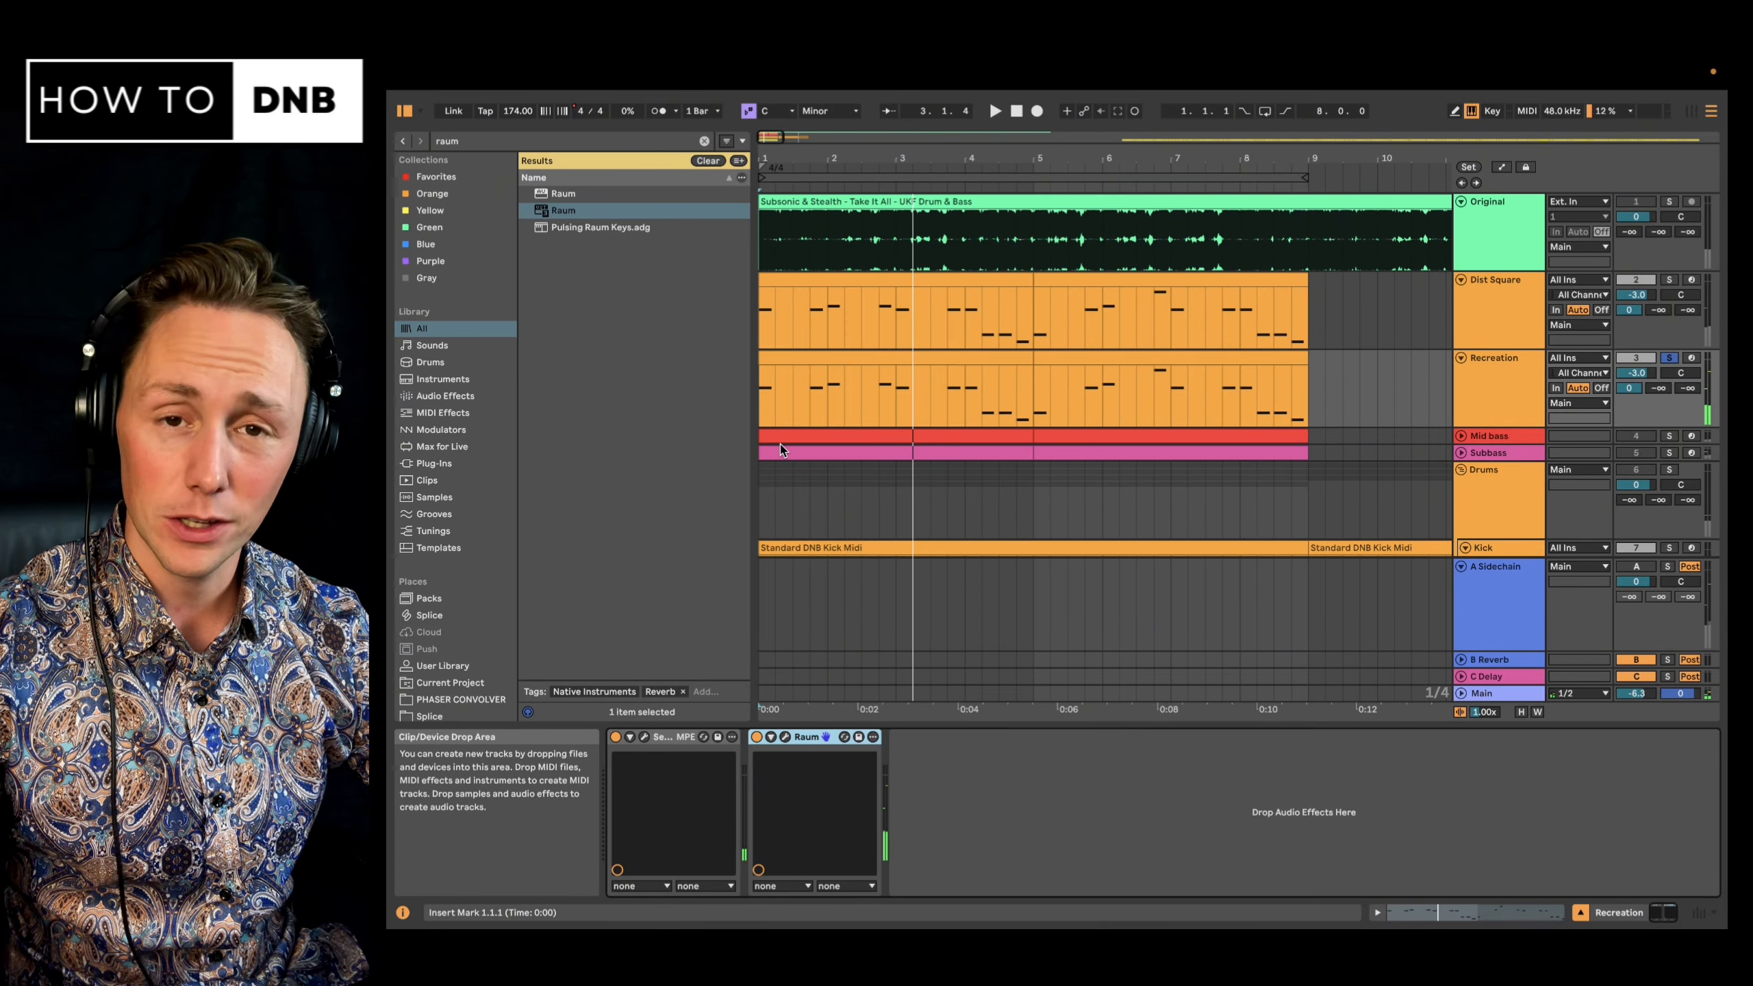
- Reopen Serum 2 on the Recreation track and add a Hyper/Dimension effect to its main effects chain
left_click(644, 737)
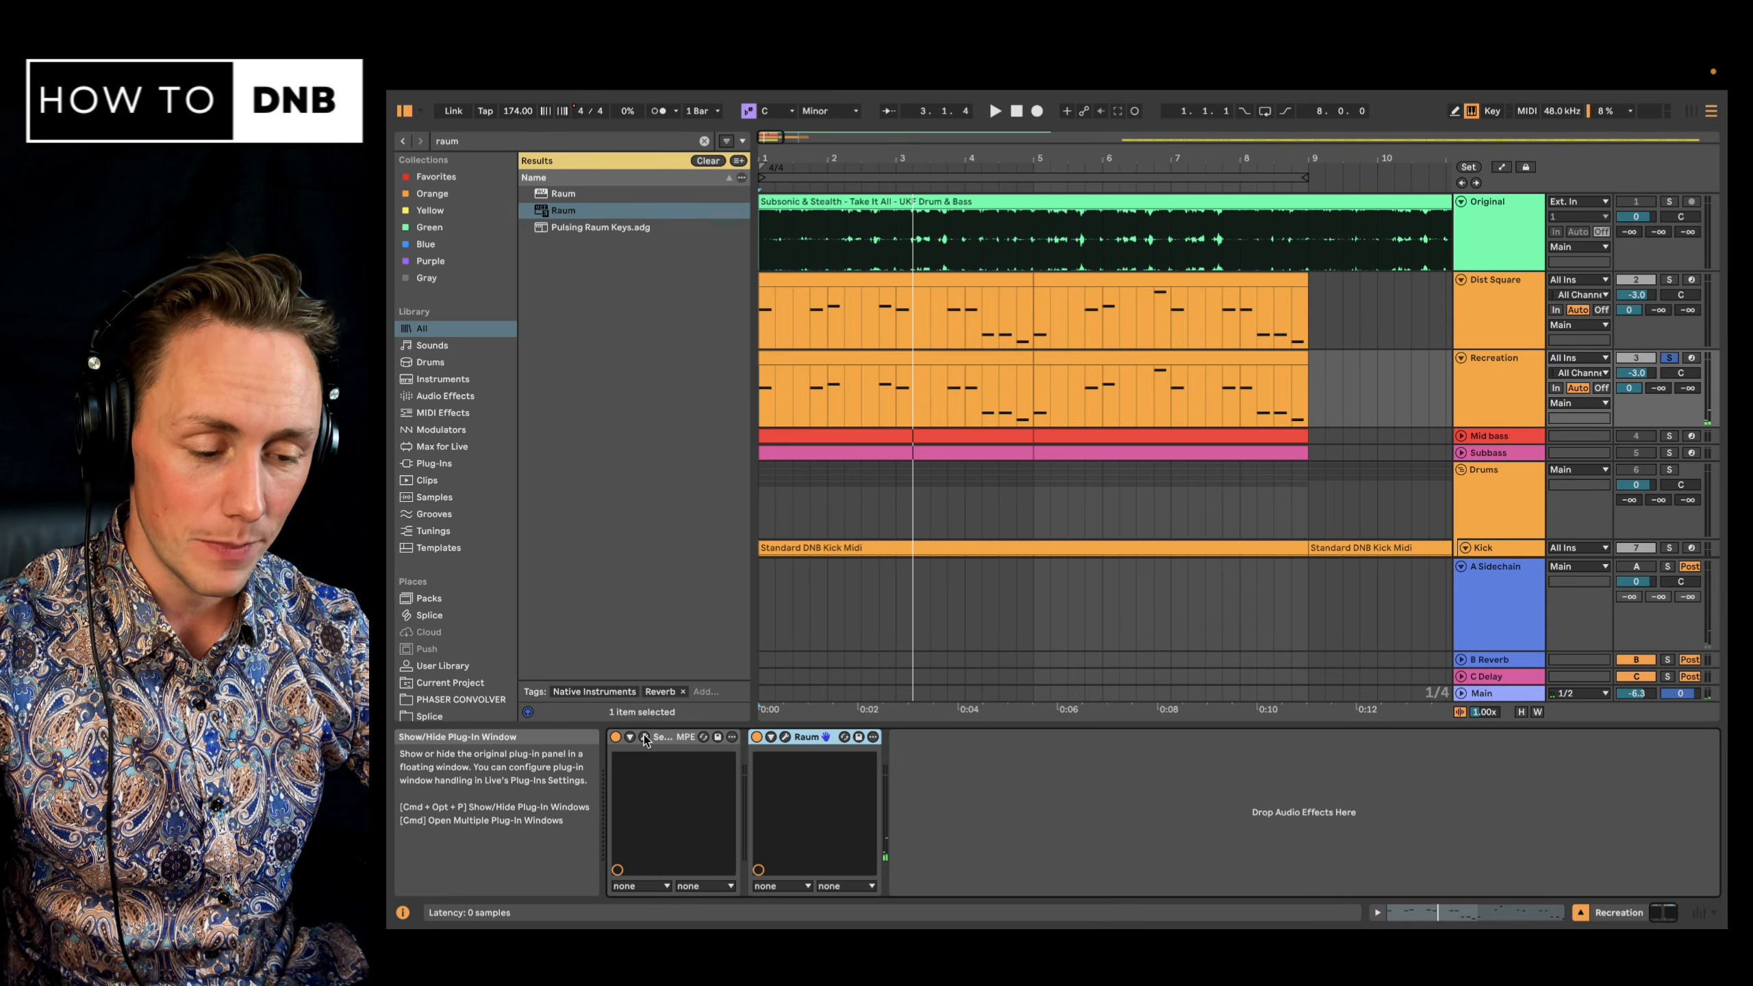
left_click(822, 290)
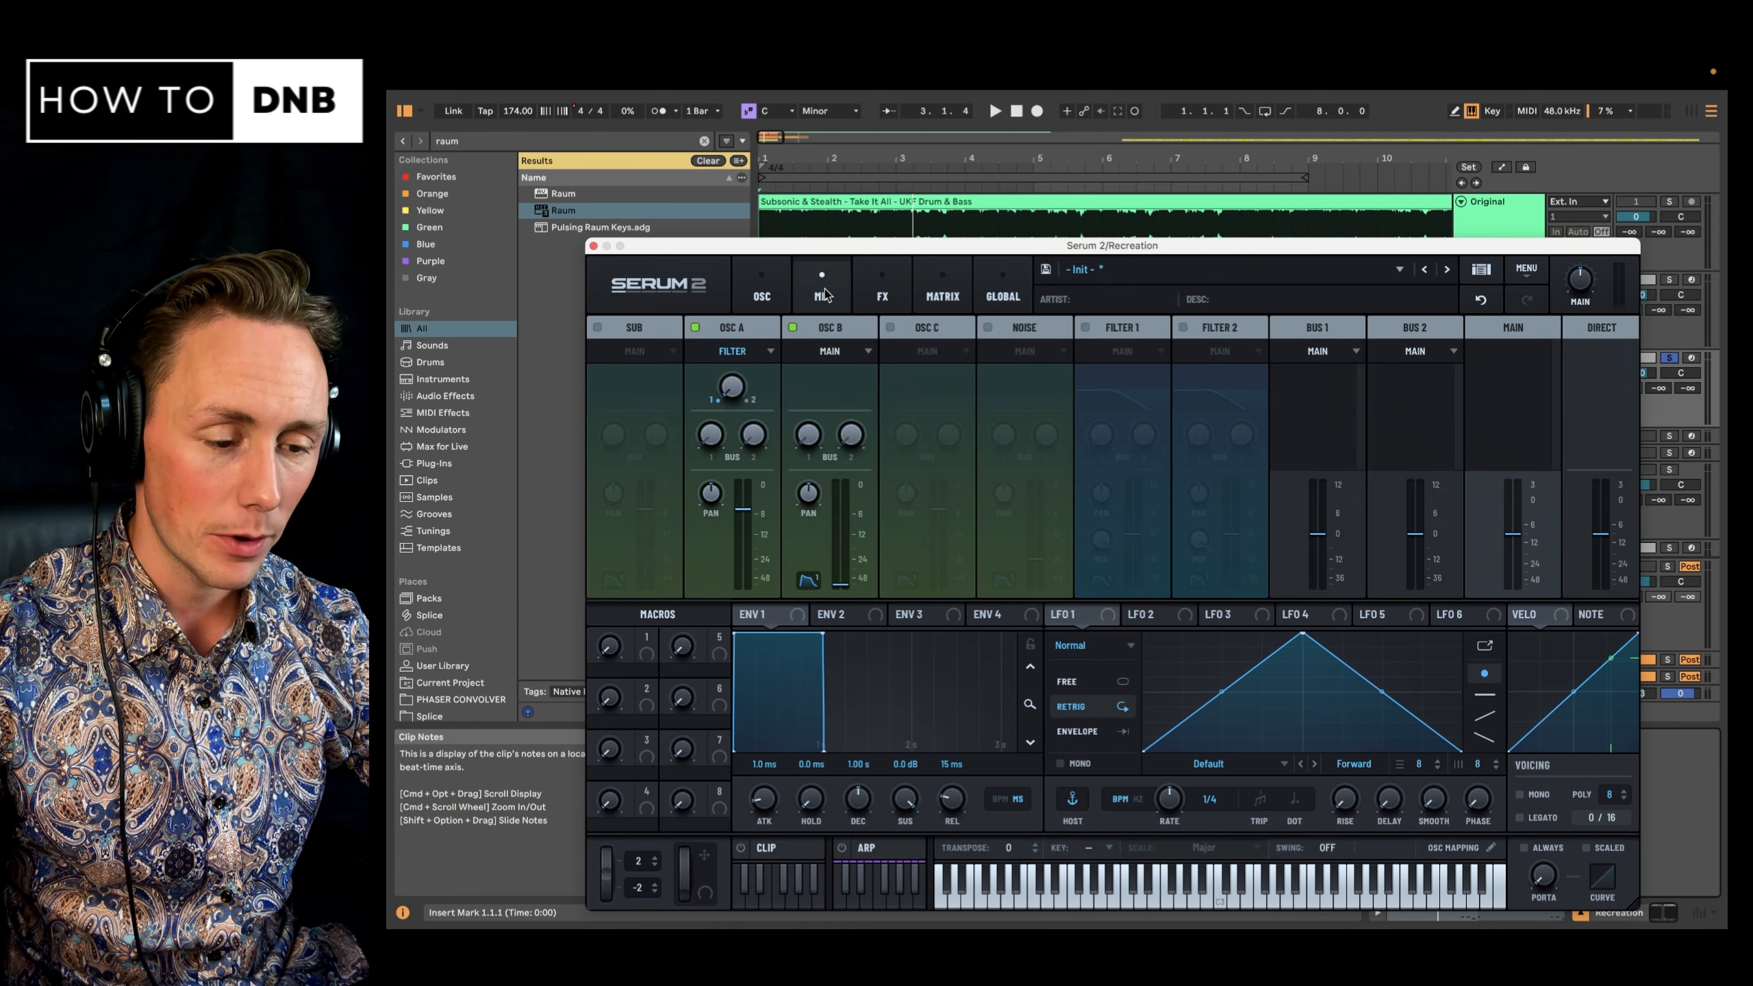
left_click(885, 292)
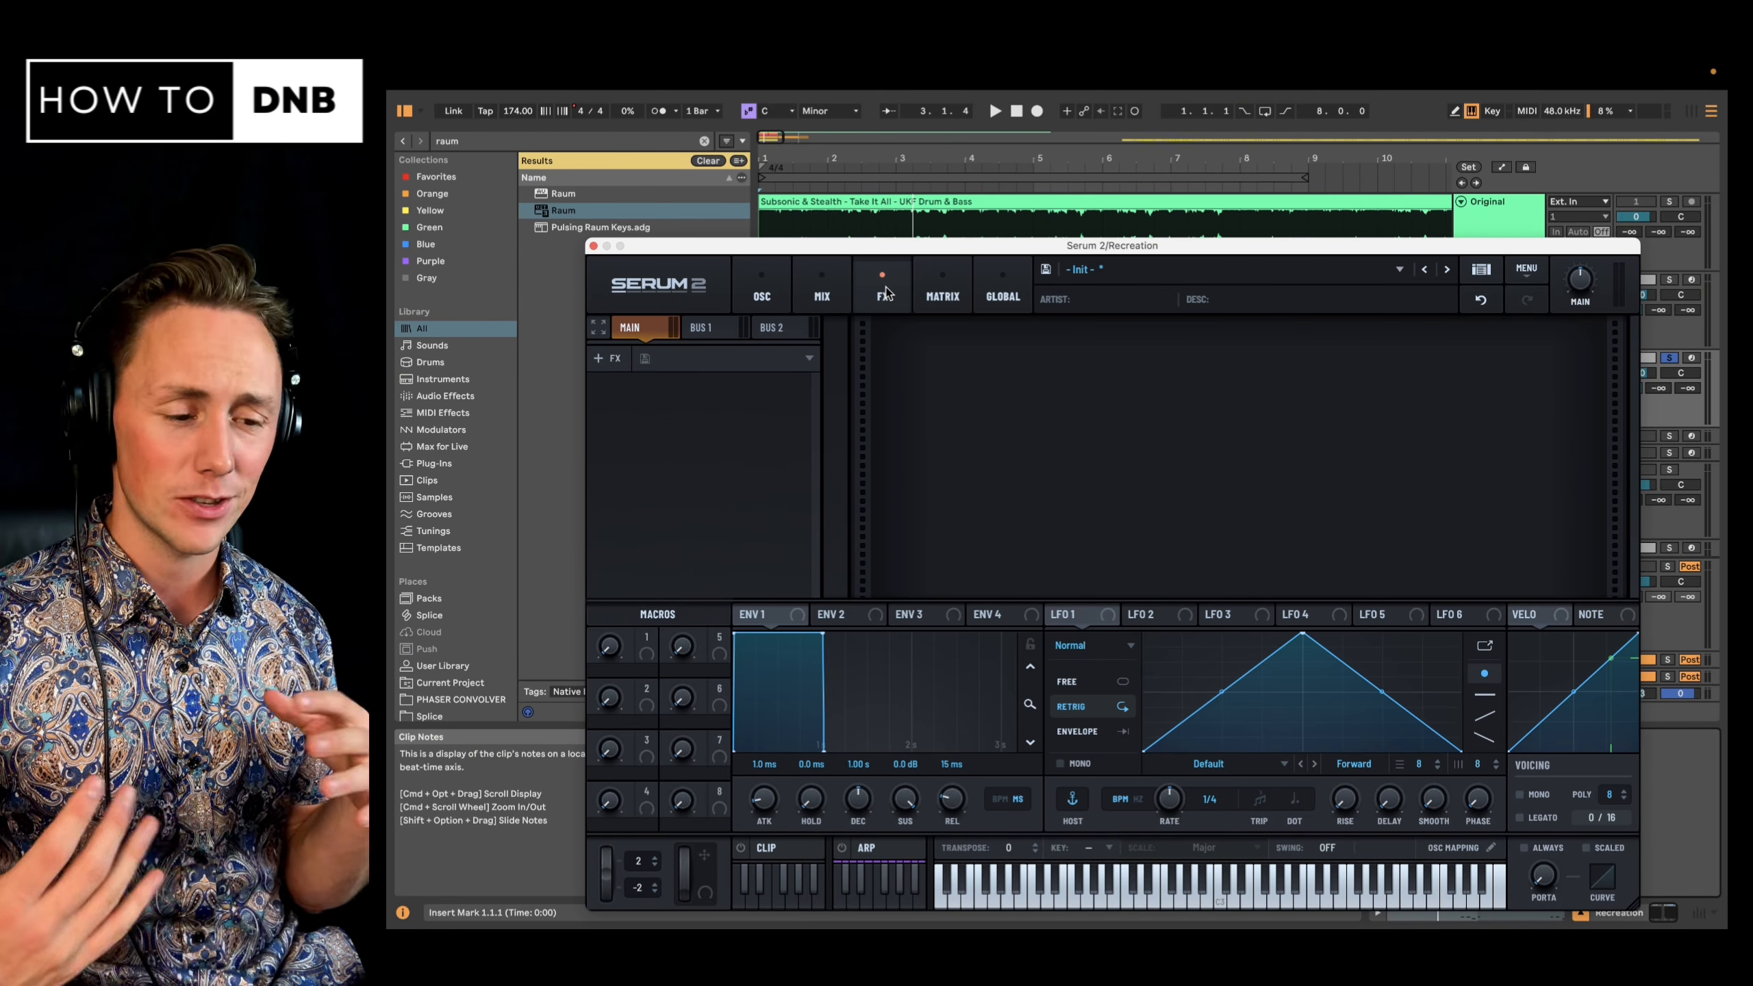
left_click(608, 357)
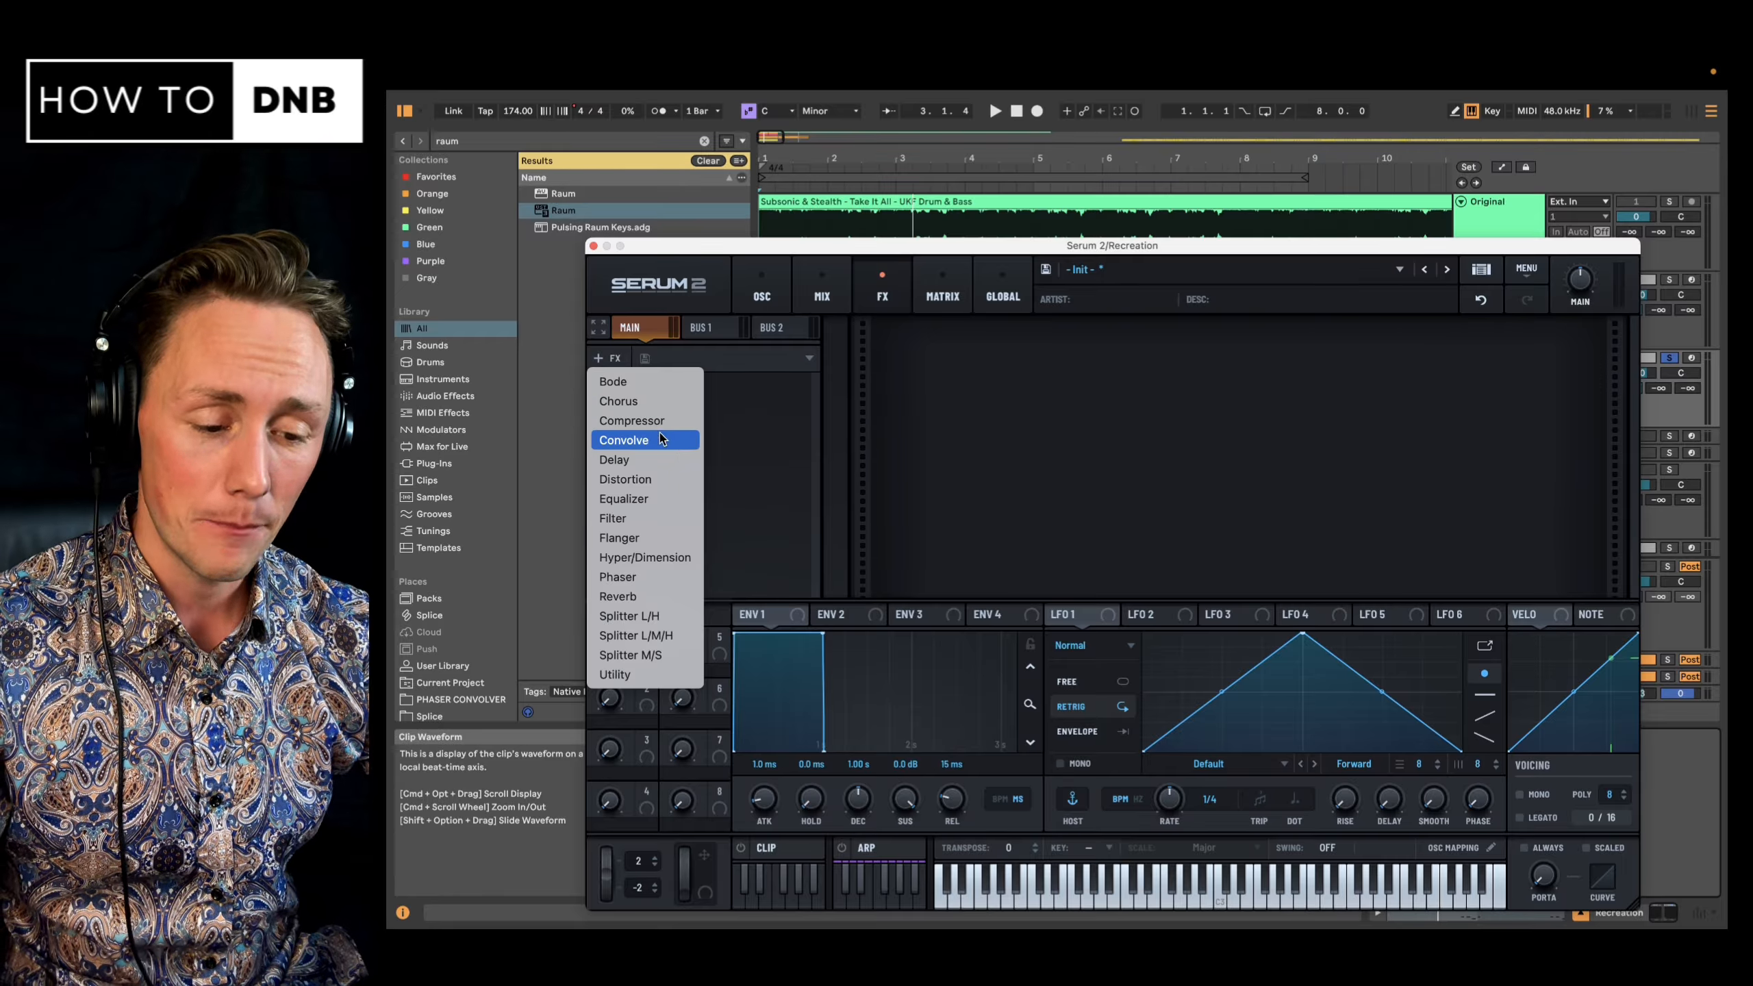
left_click(1216, 343)
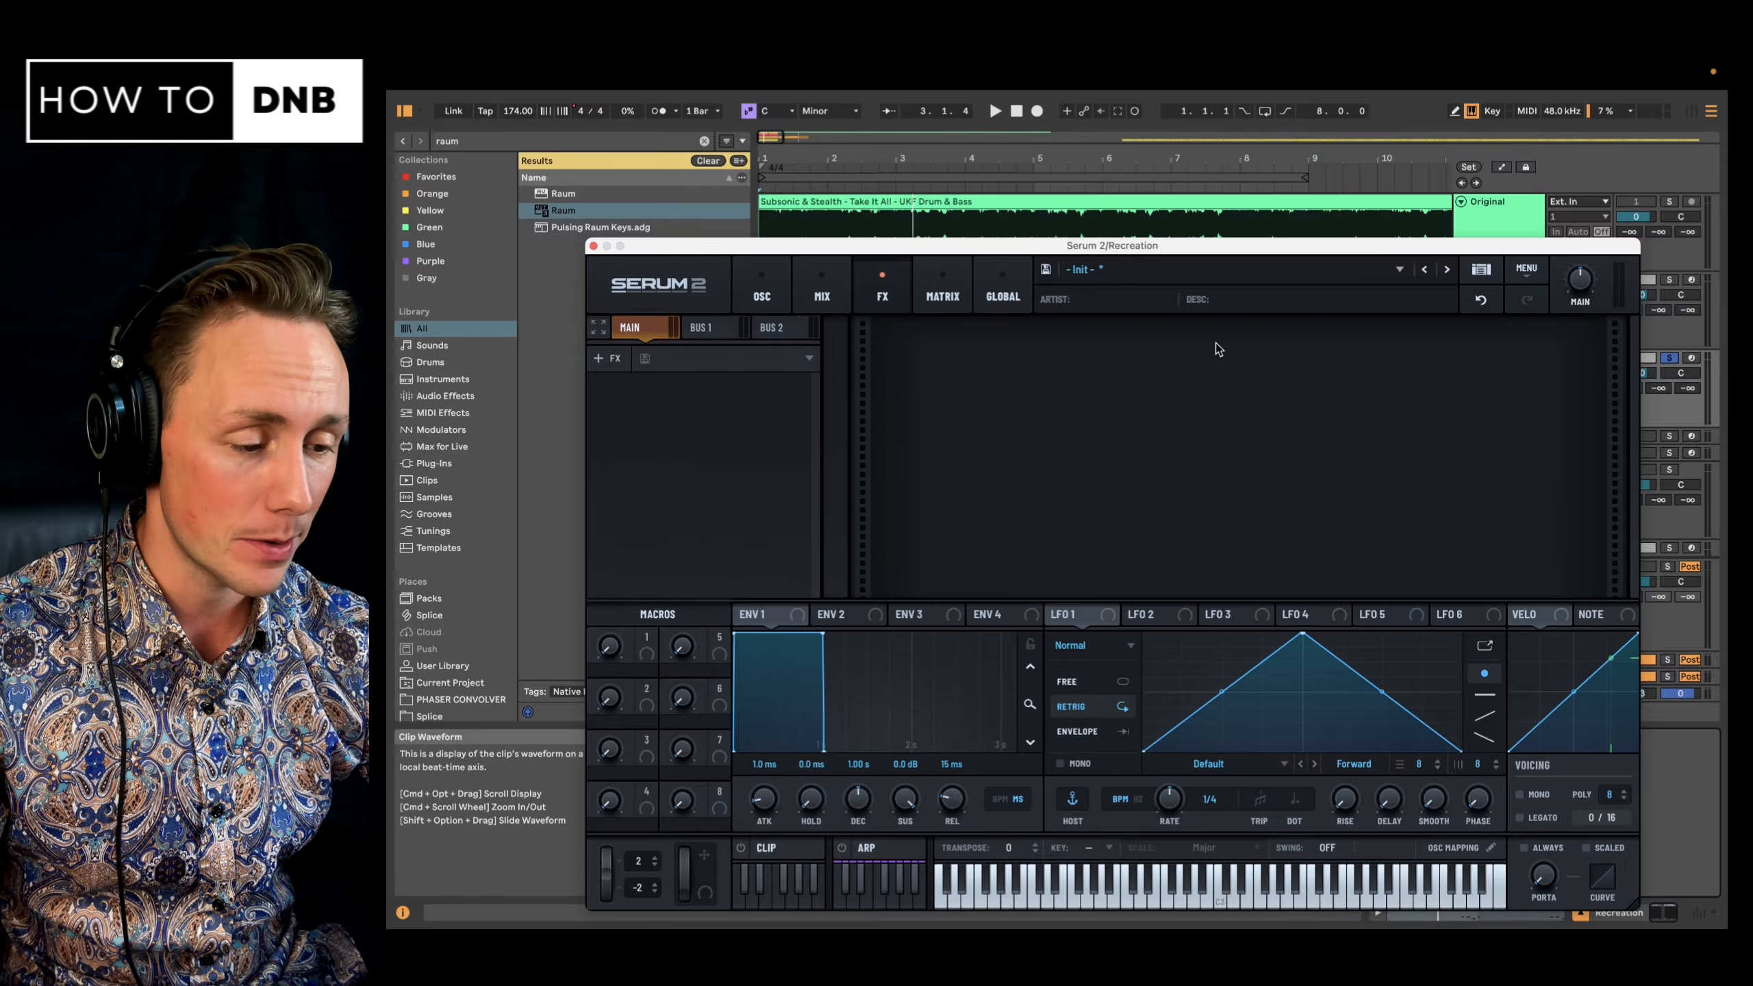
- Lower the Hyper mix and raise the Dimension mix while auditioning the loop
key("space")
left_click_drag(1309, 345, 1302, 404)
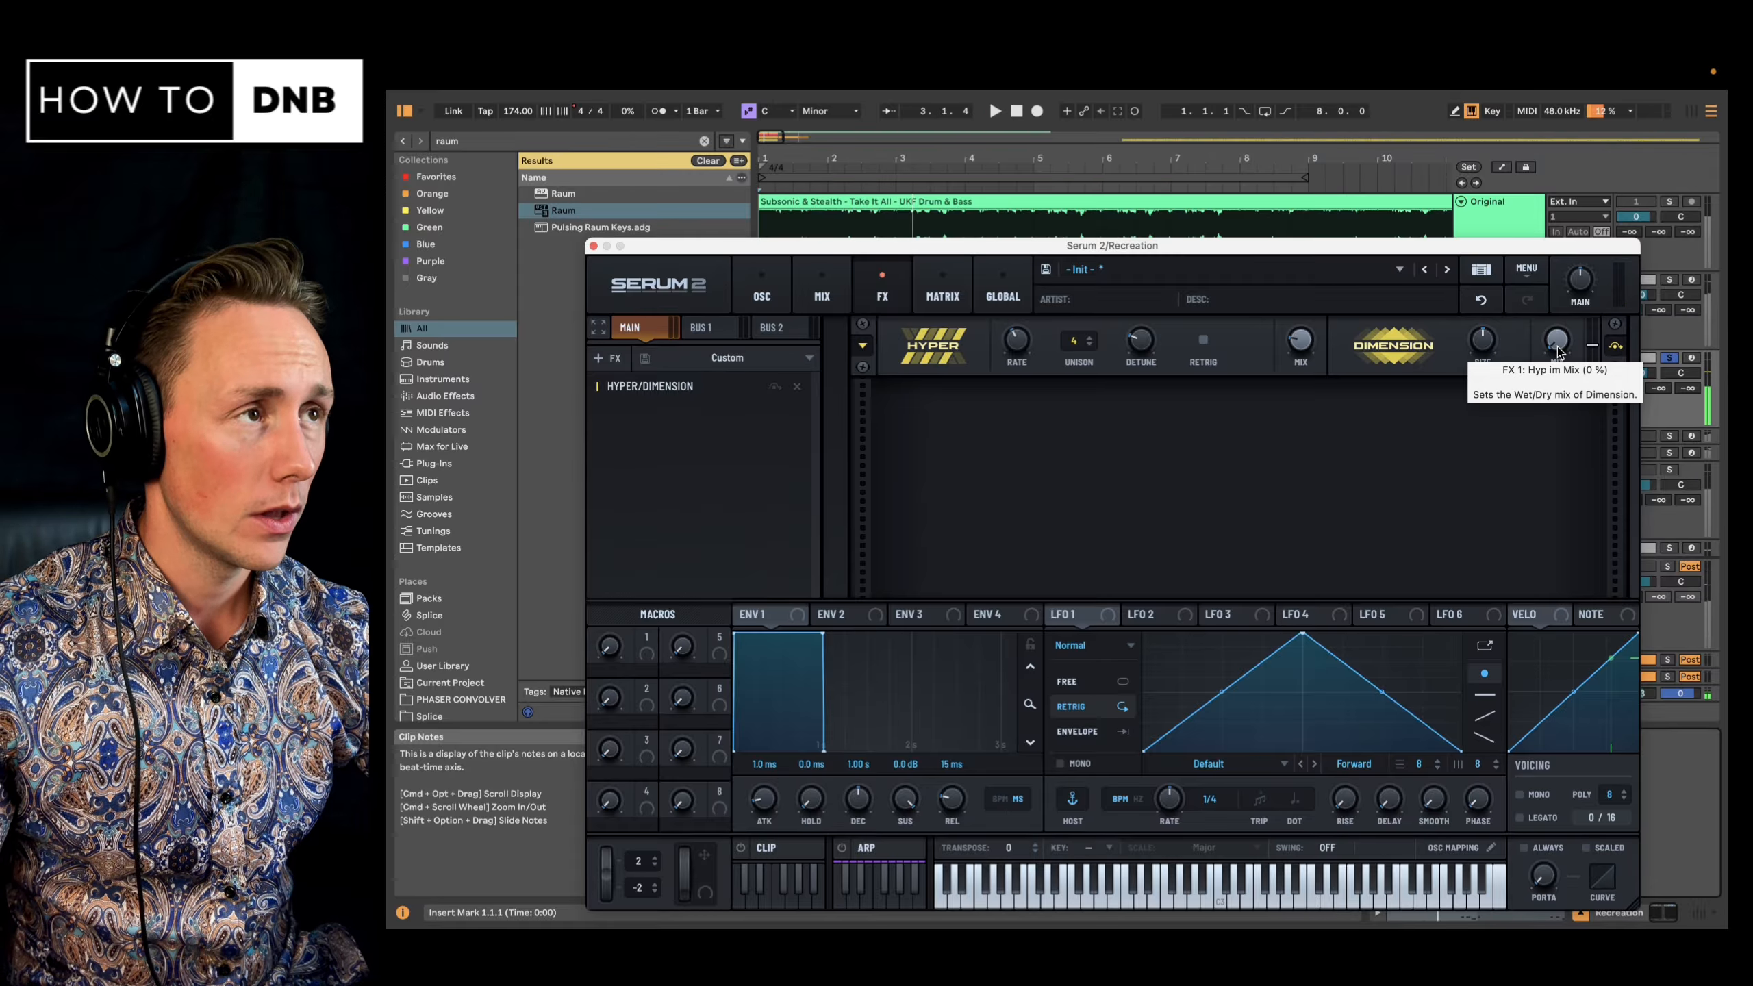
left_click_drag(1560, 339, 1560, 336)
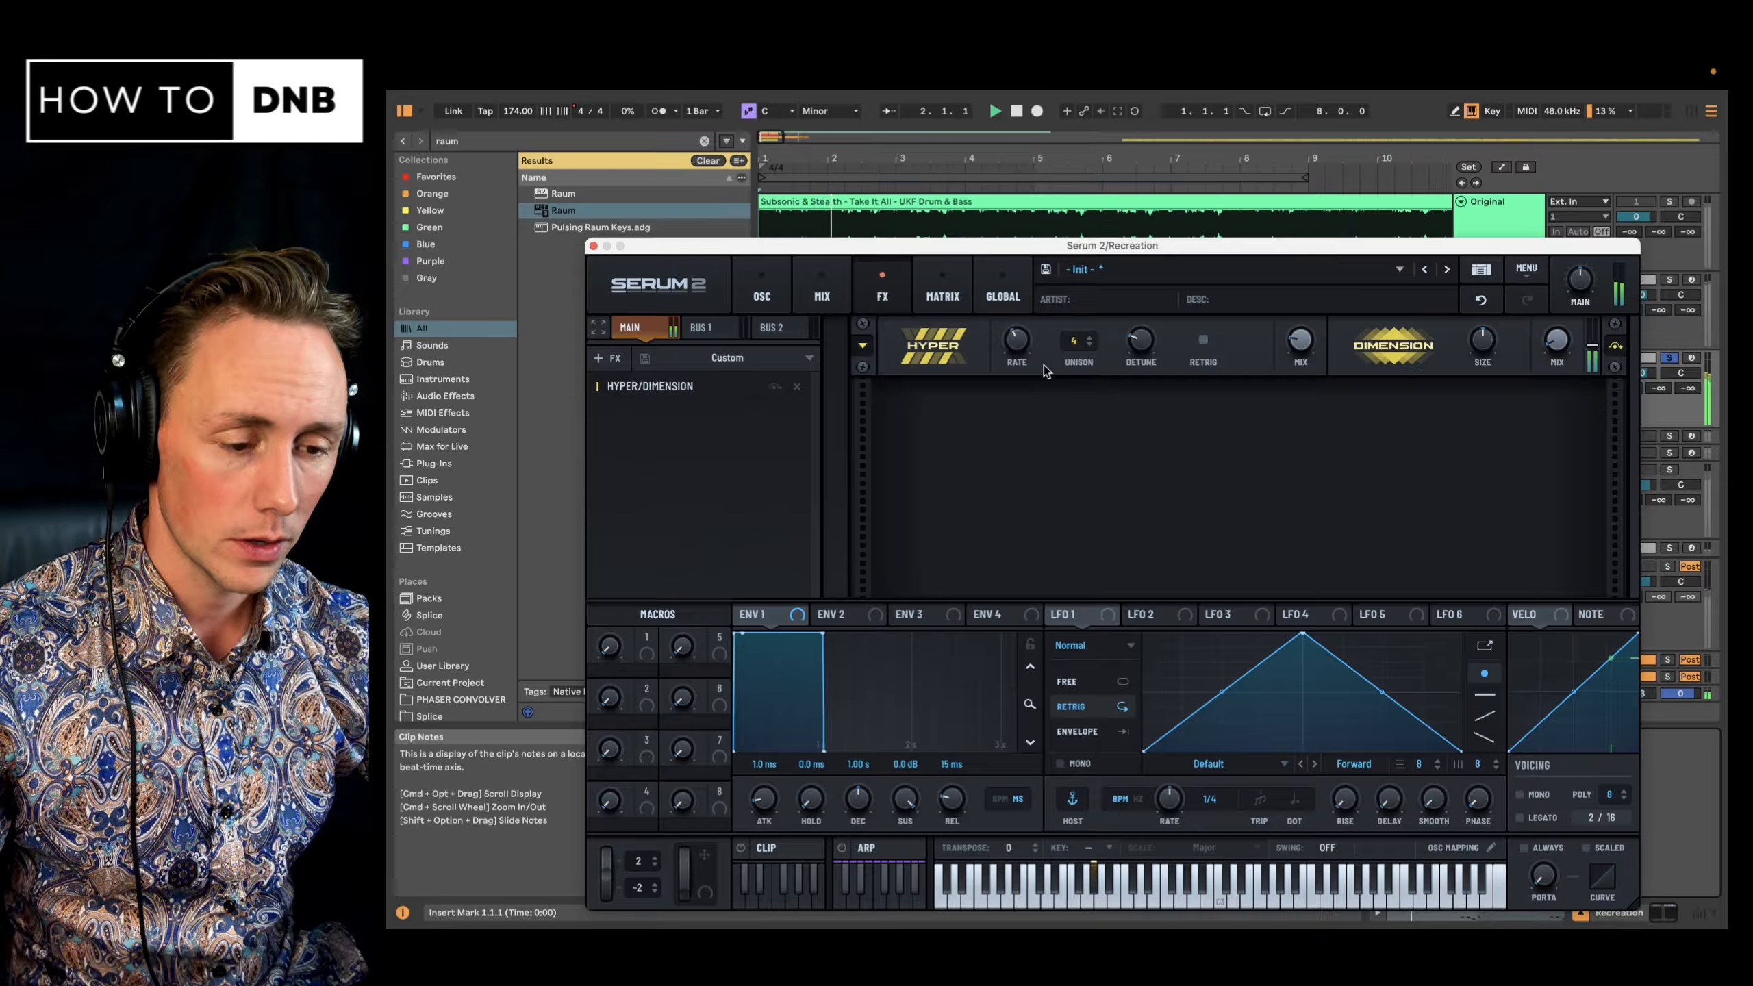
- Add a Chorus effect after Hyper/Dimension and audition the loop with the chorus mix at 30%
left_click(607, 357)
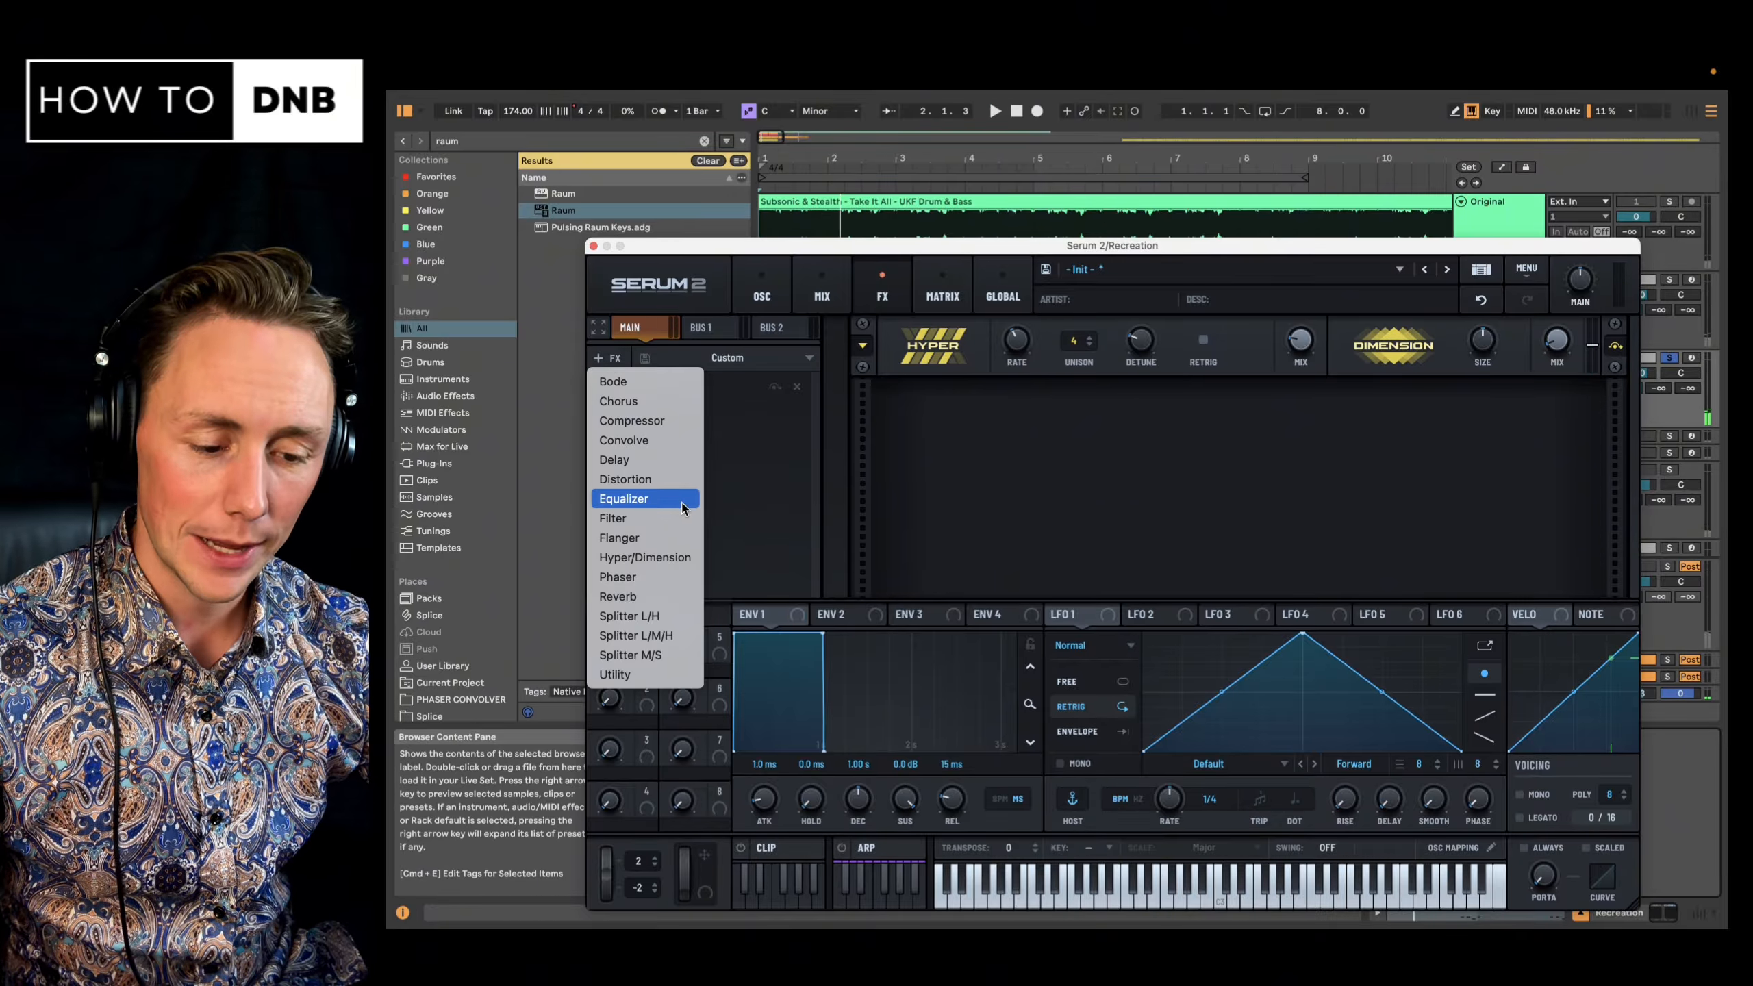
left_click(686, 401)
key("space")
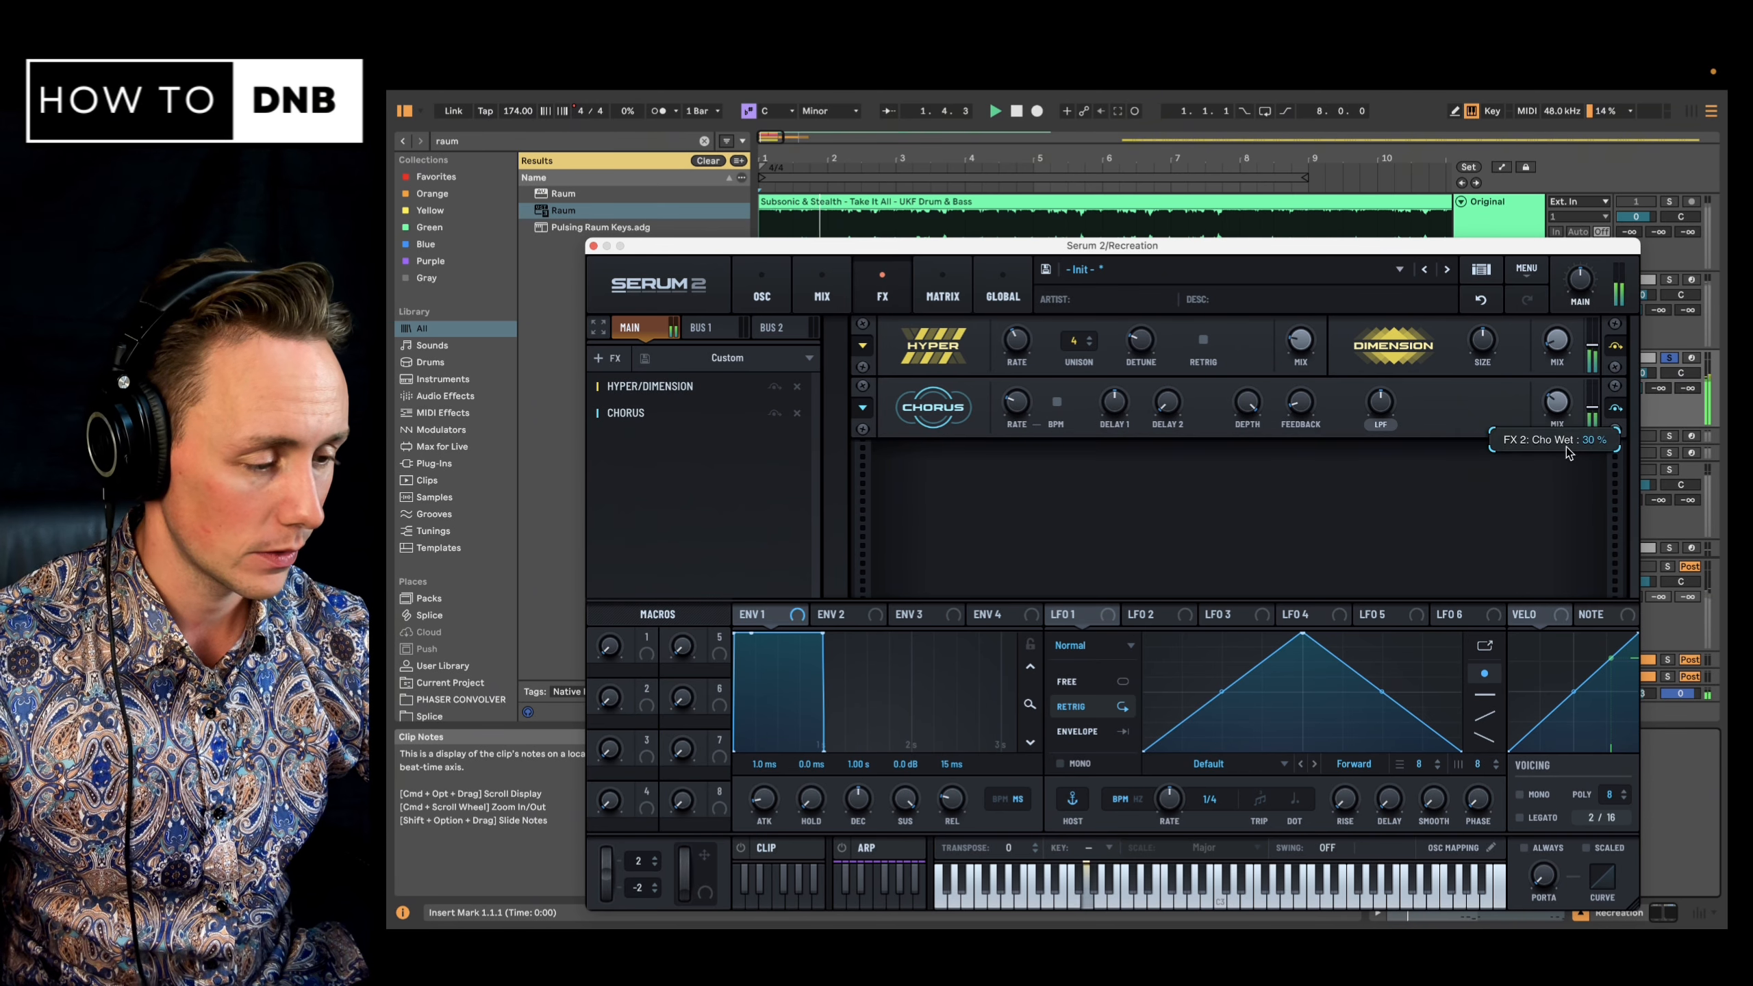
key("space")
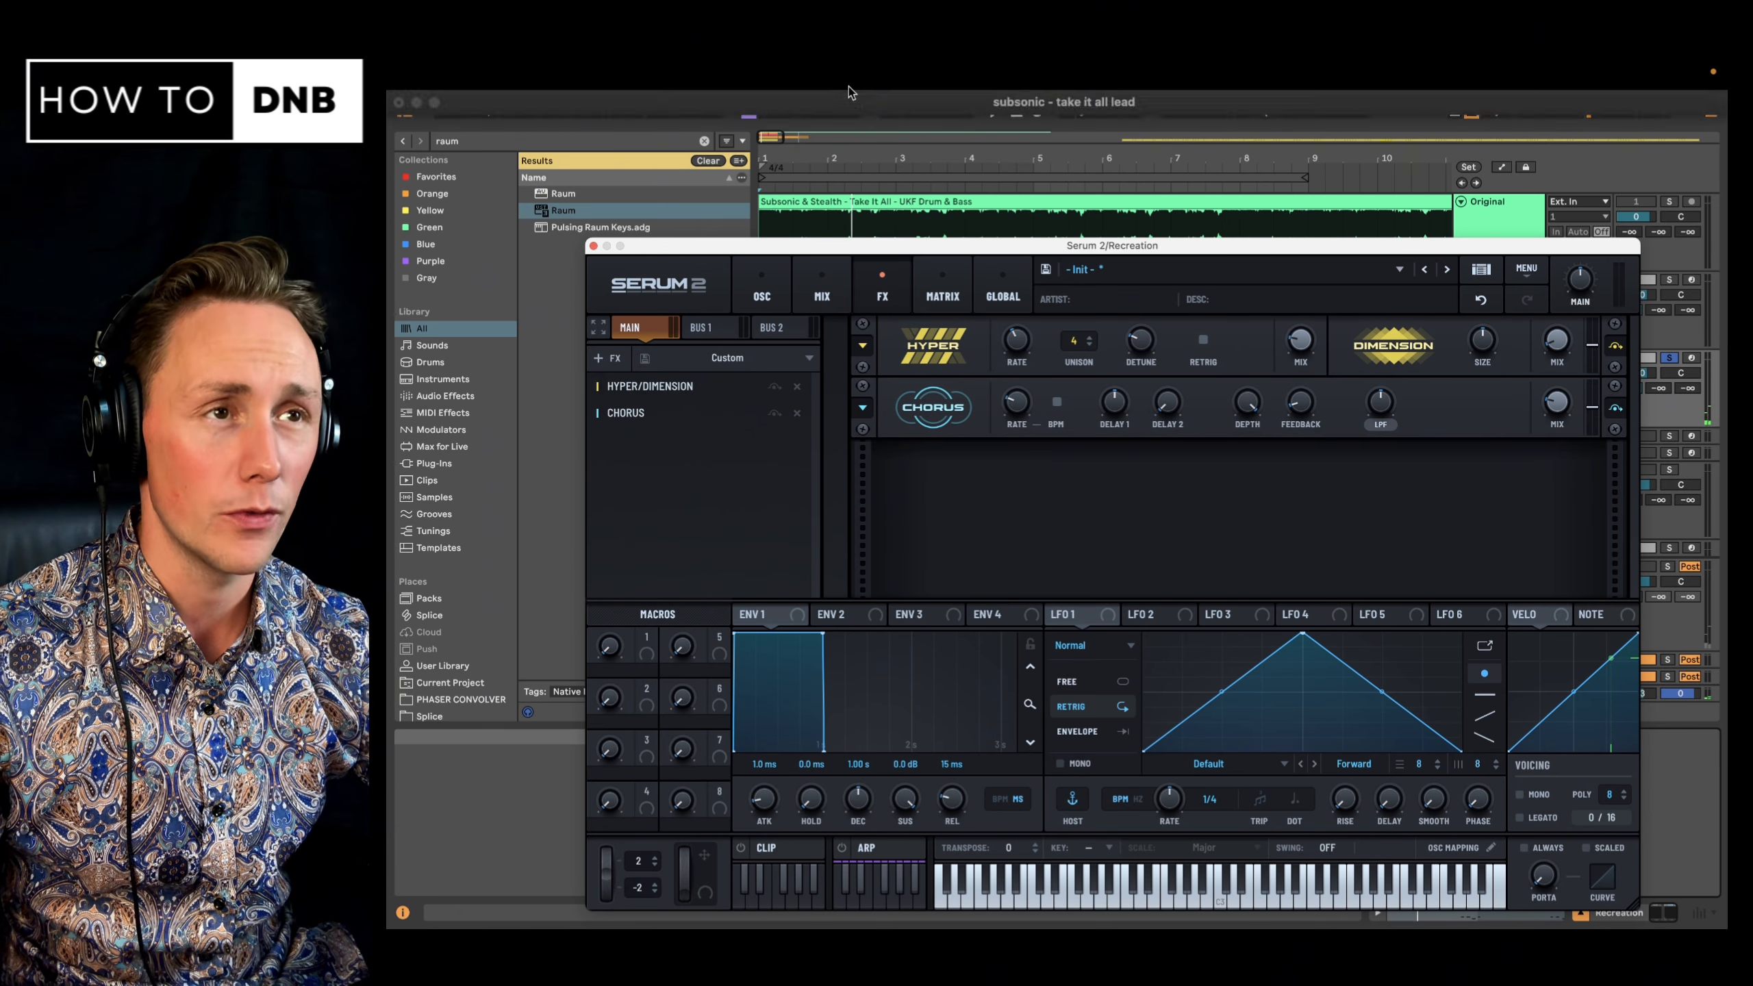
- Add a Distortion effect in HardClip mode and raise its drive while auditioning the loop
left_click(606, 357)
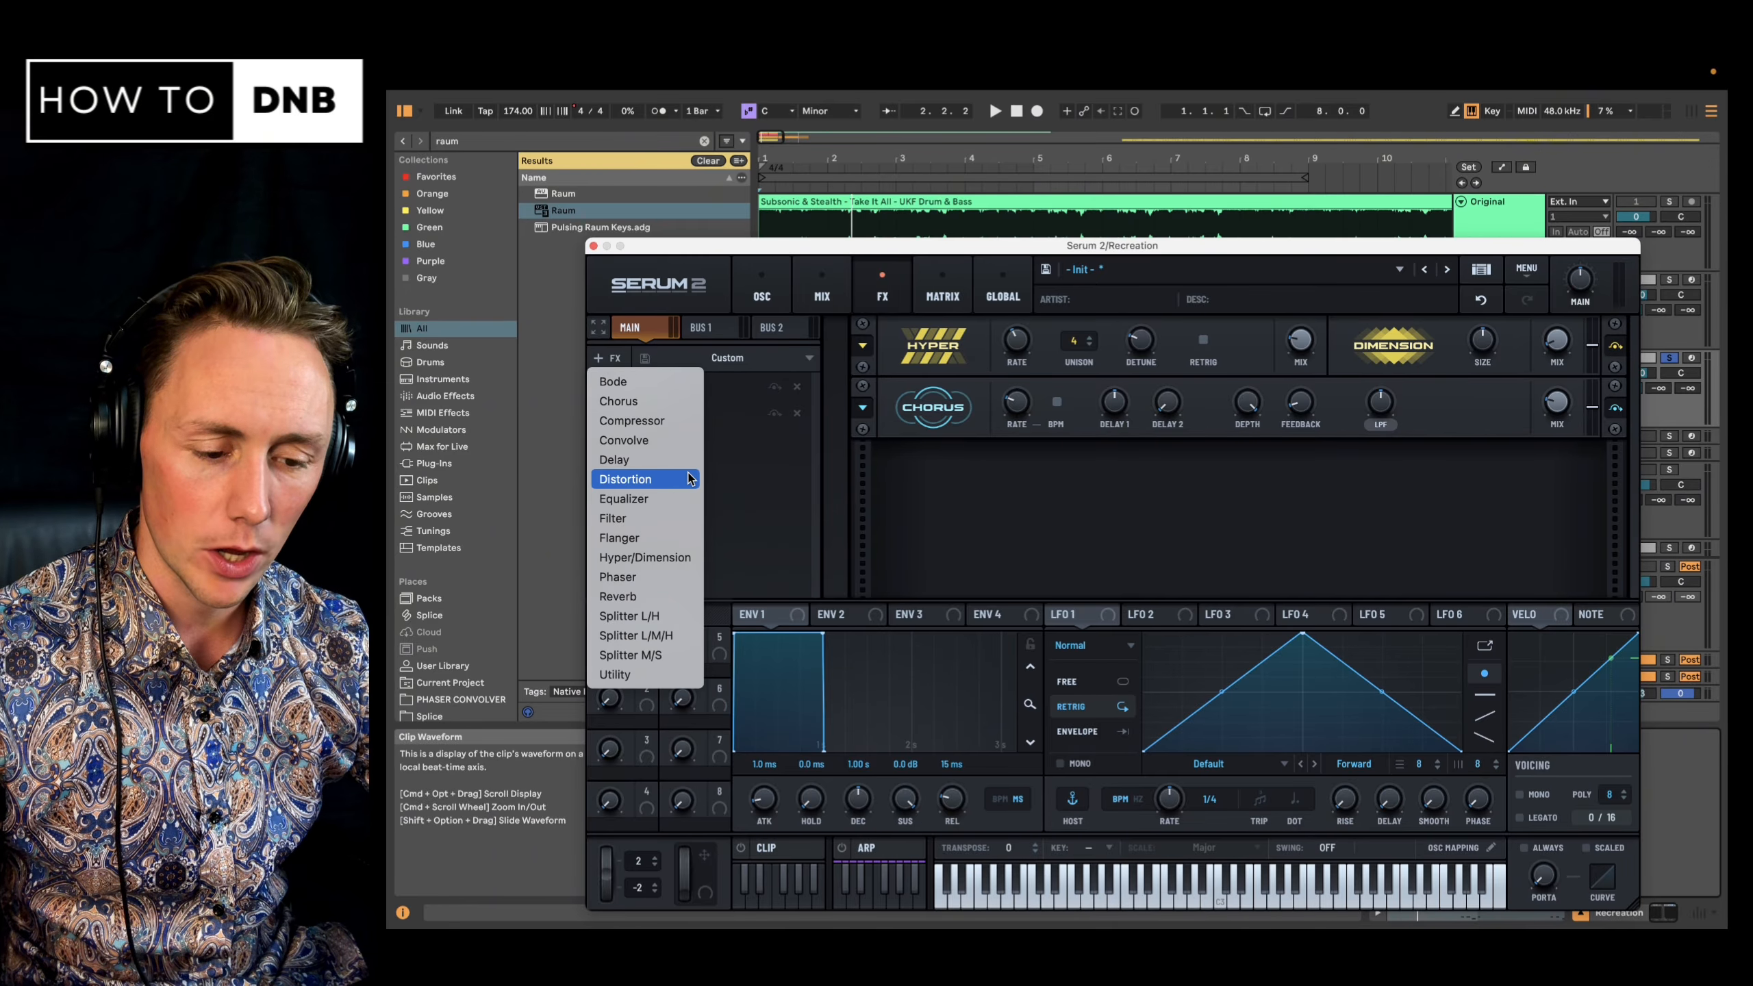
left_click(664, 481)
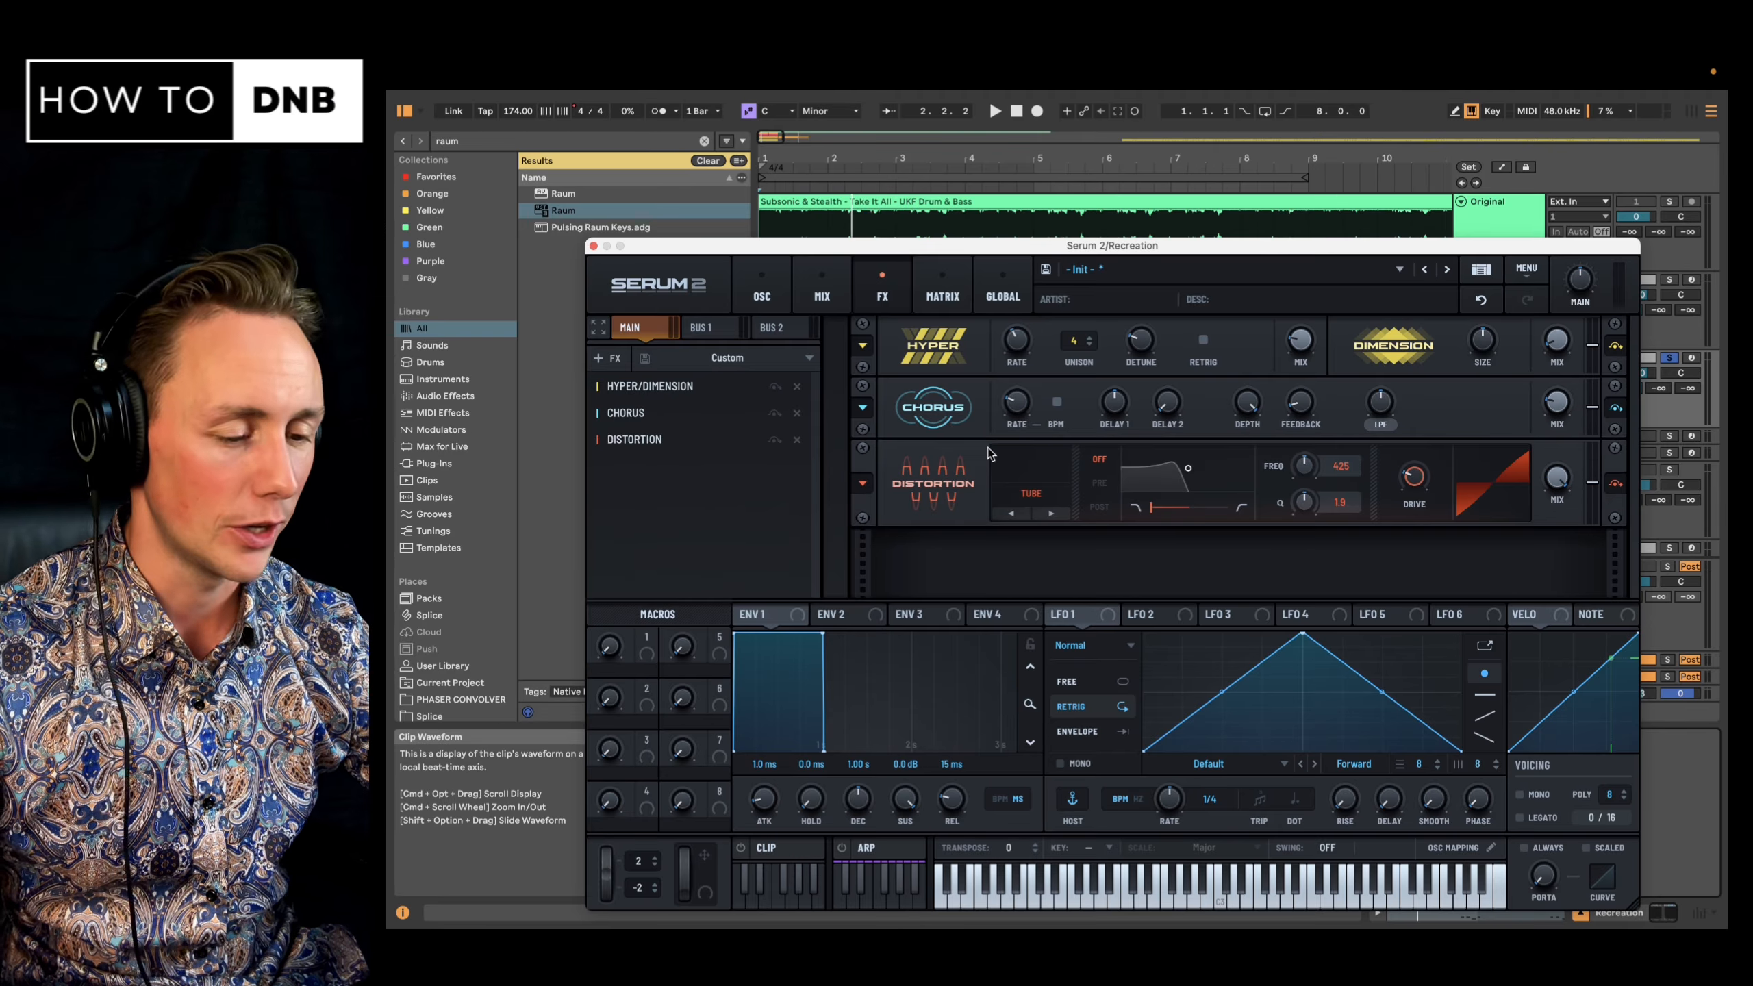
left_click(1039, 496)
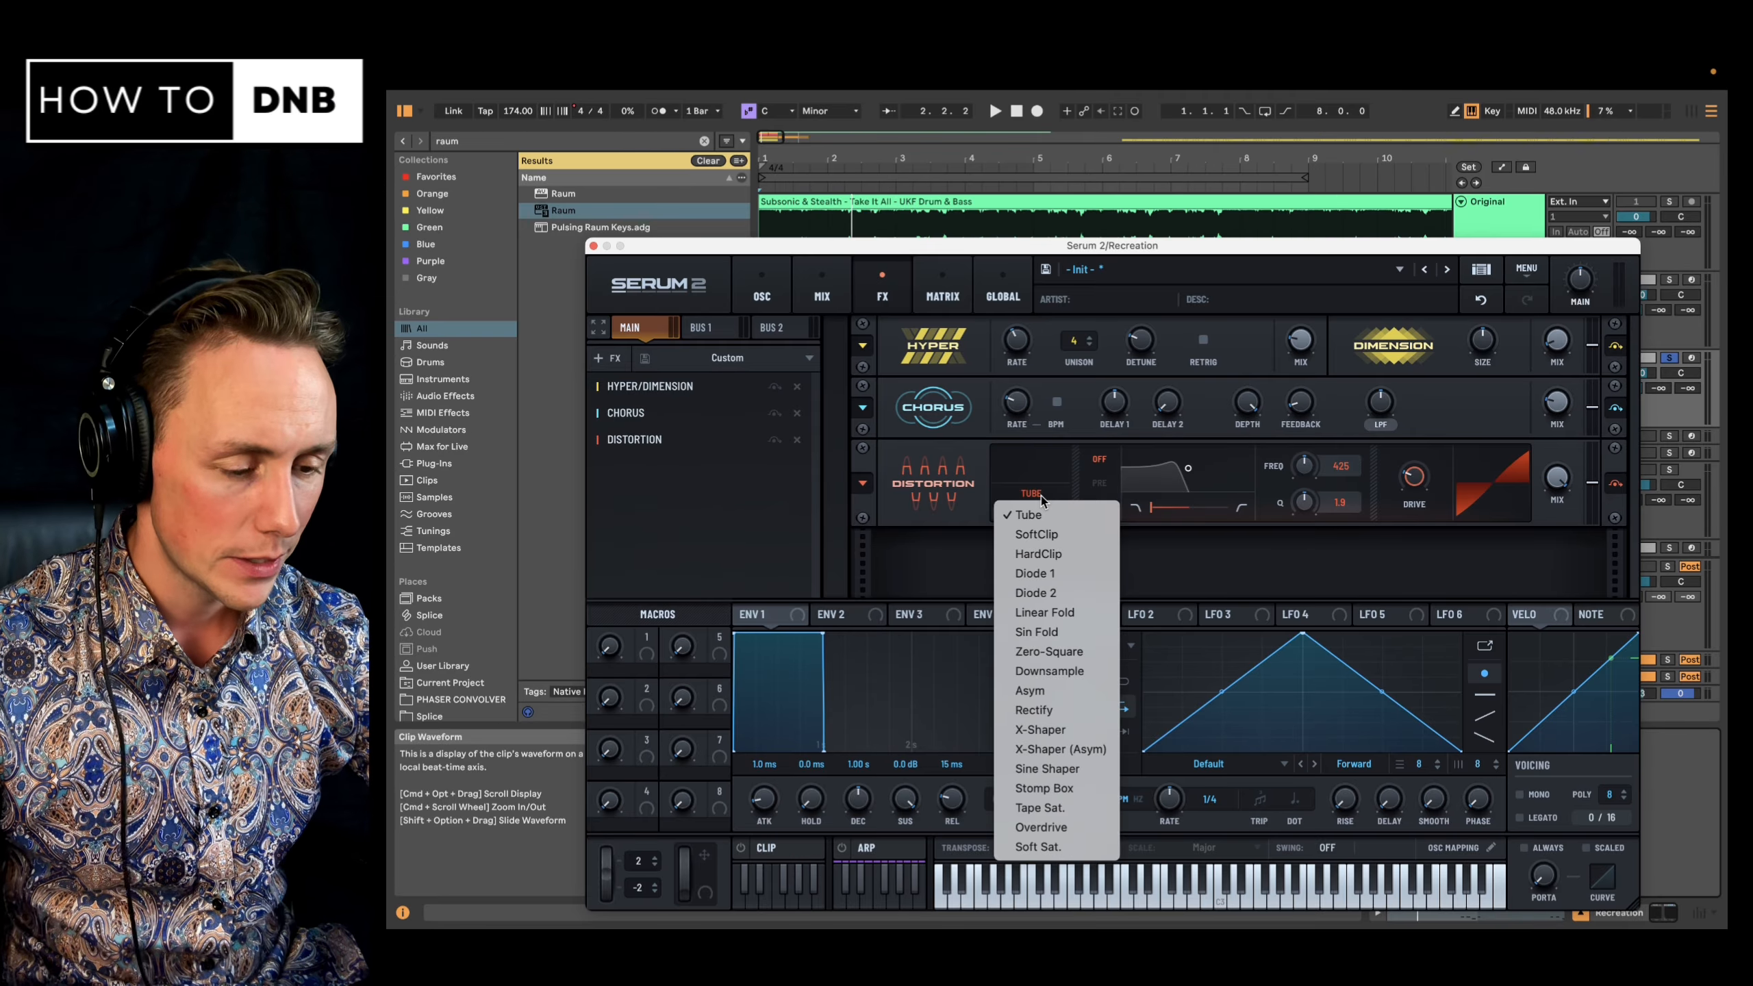
left_click(1038, 553)
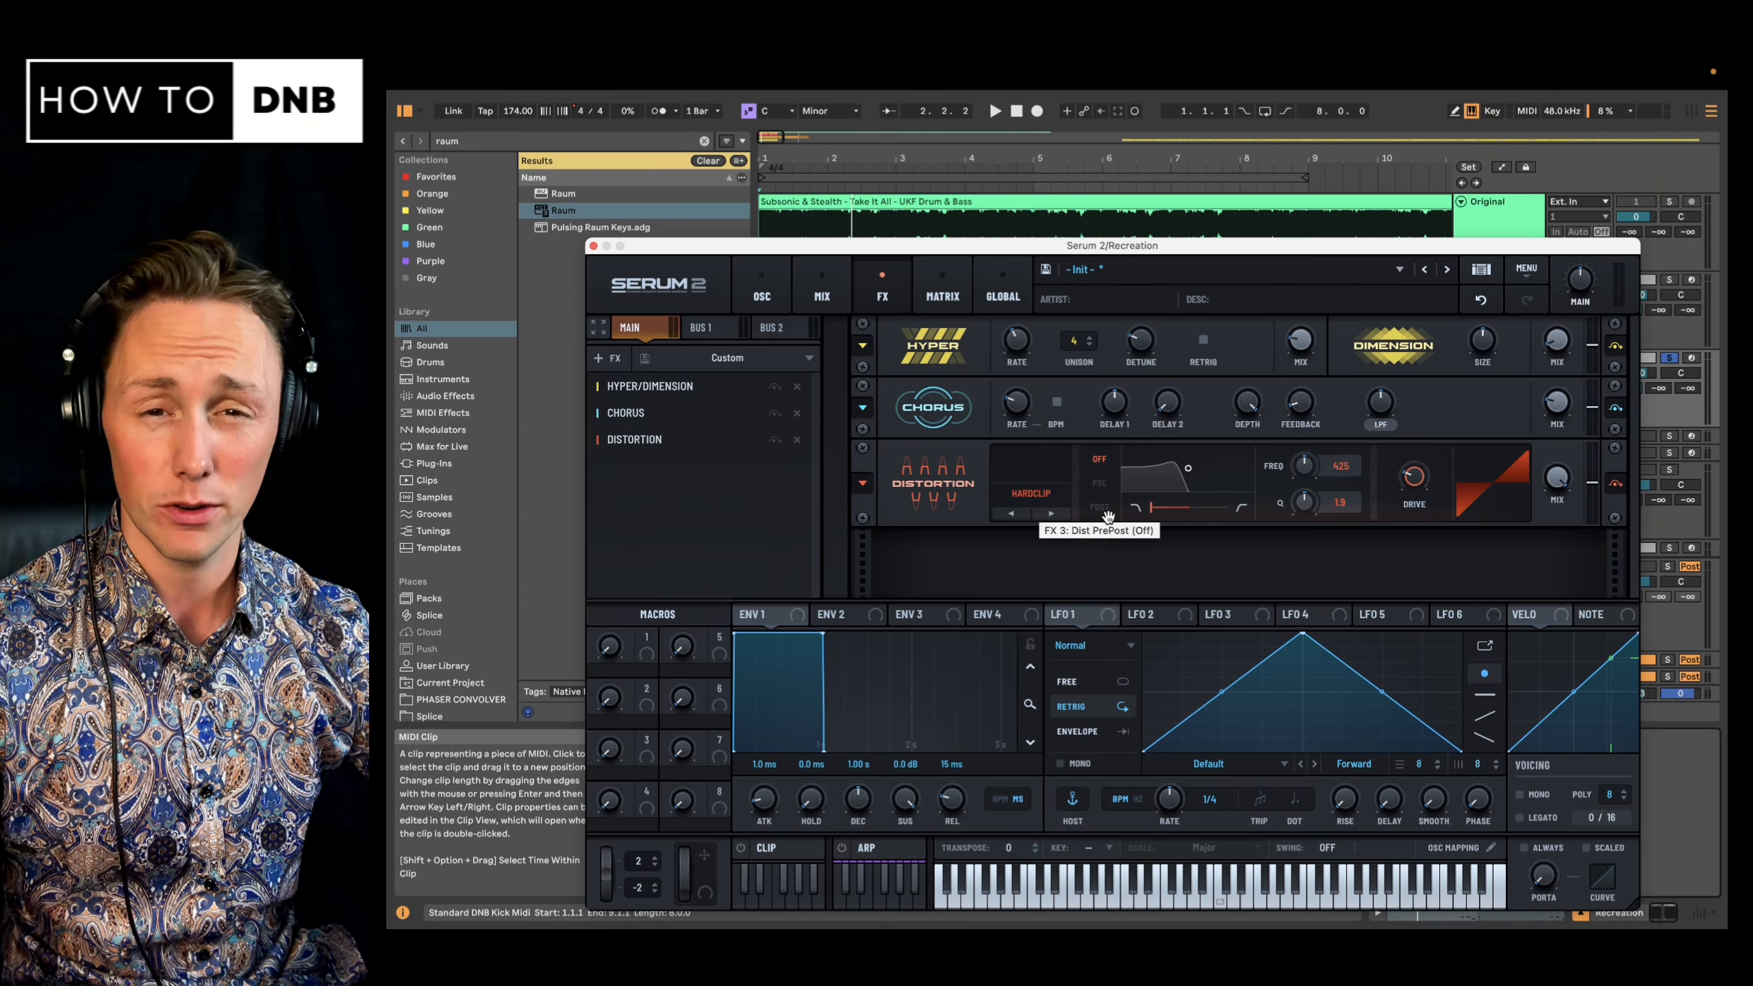
key("space")
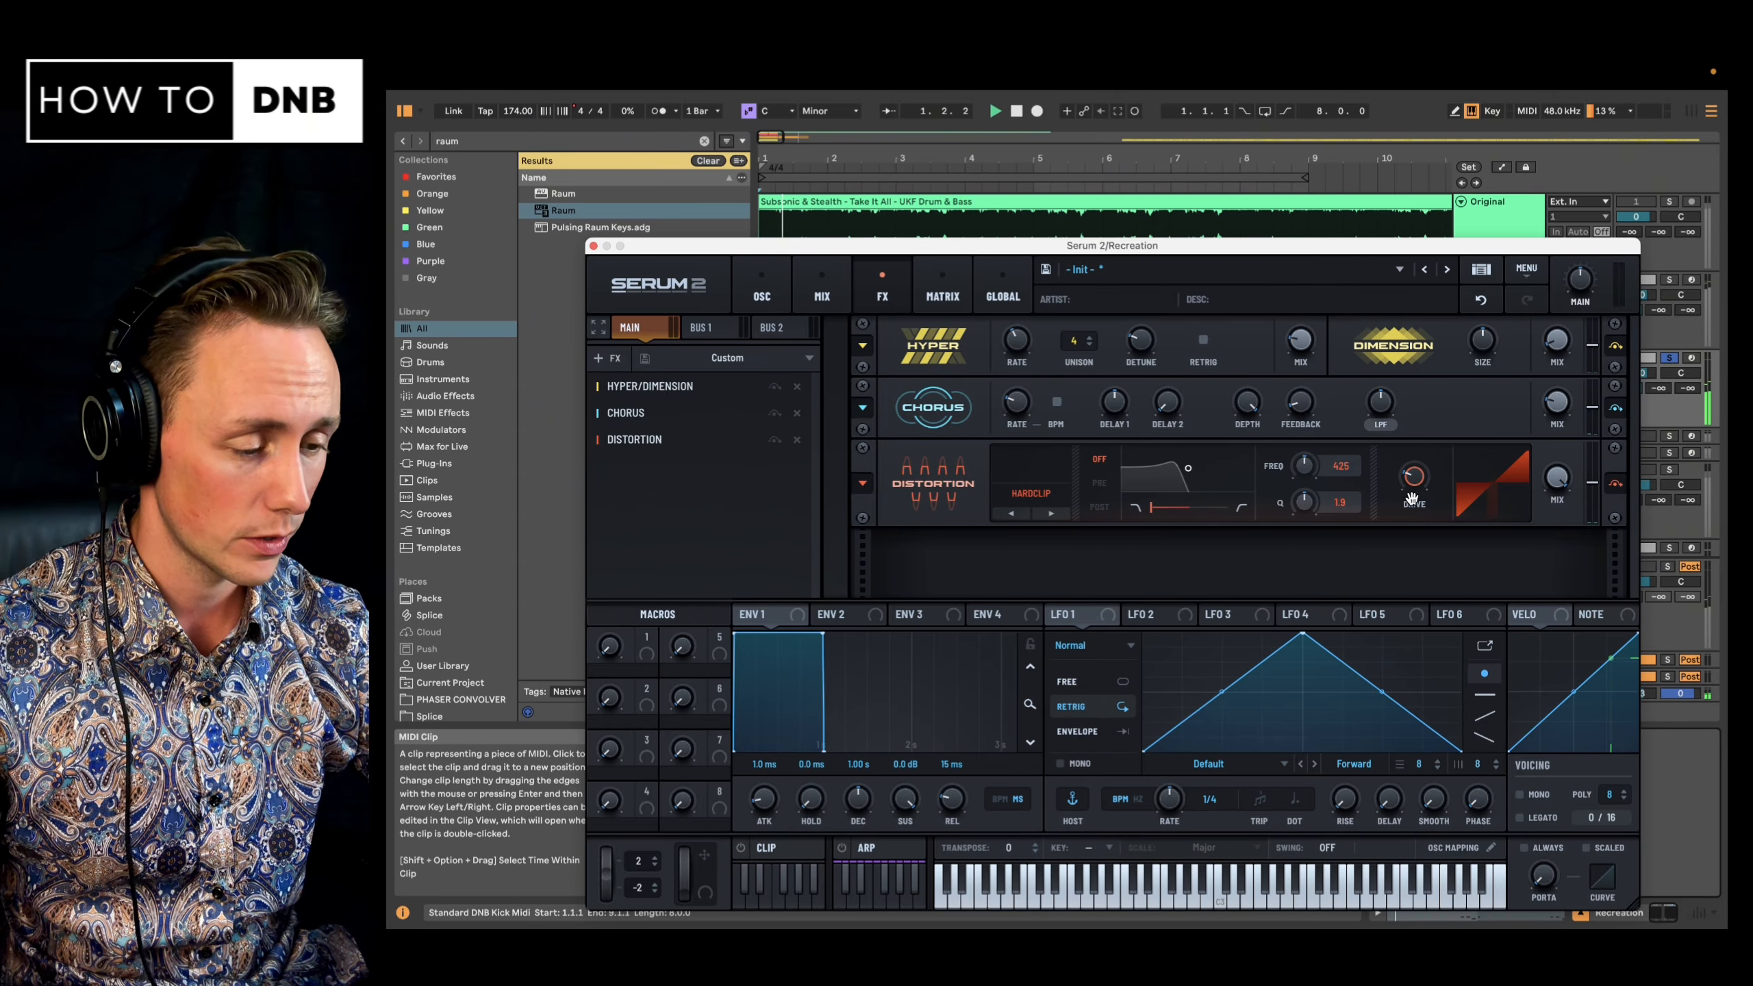
left_click_drag(1413, 476, 1442, 434)
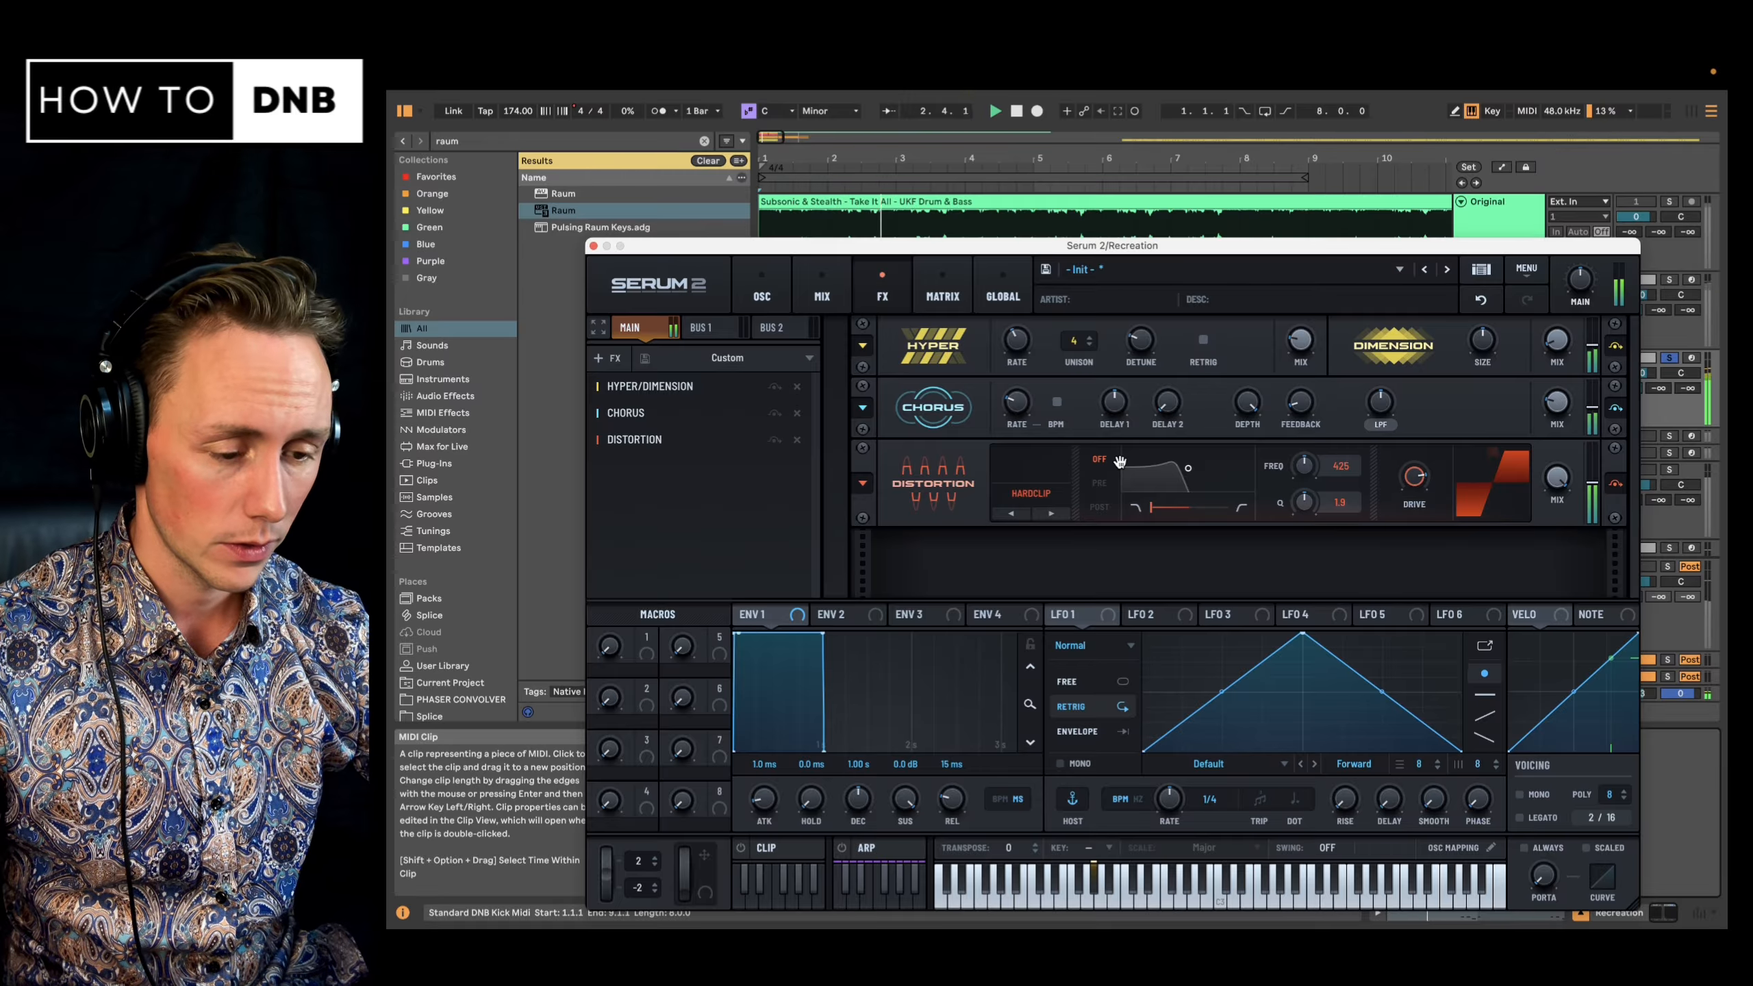
- Add a Delay effect after the distortion and audition it on the loop
left_click(606, 357)
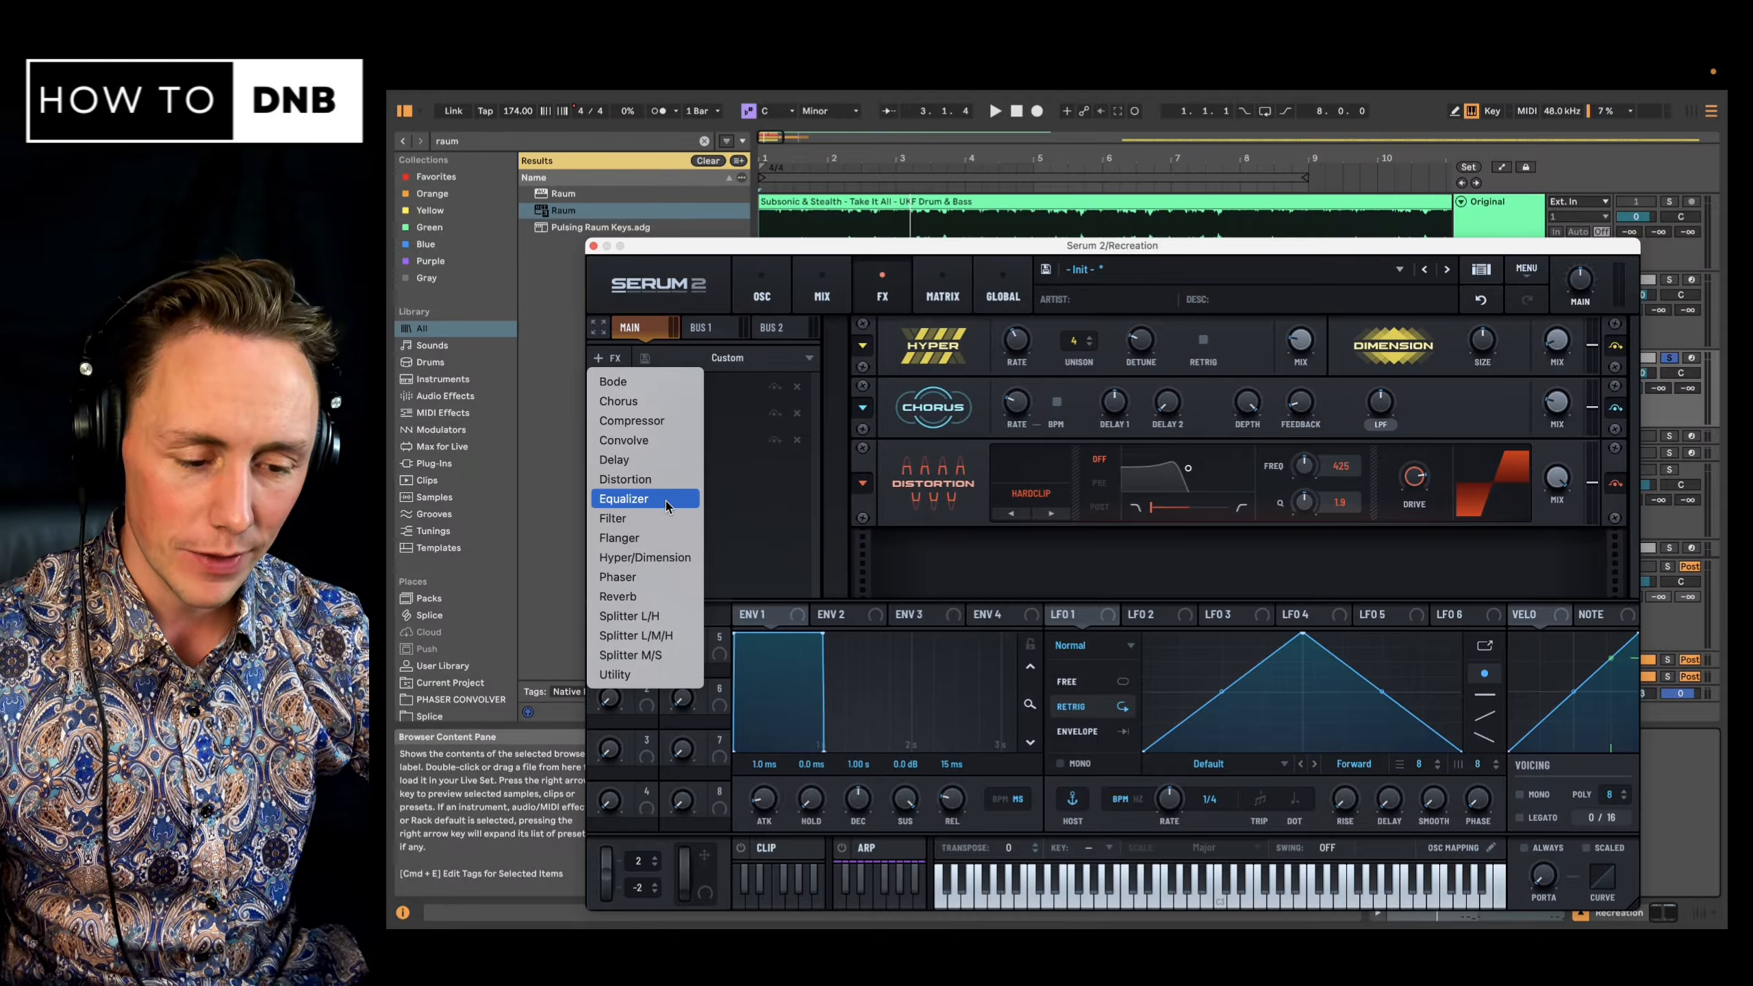
left_click(666, 460)
right_click(857, 545)
mouse_move(866, 553)
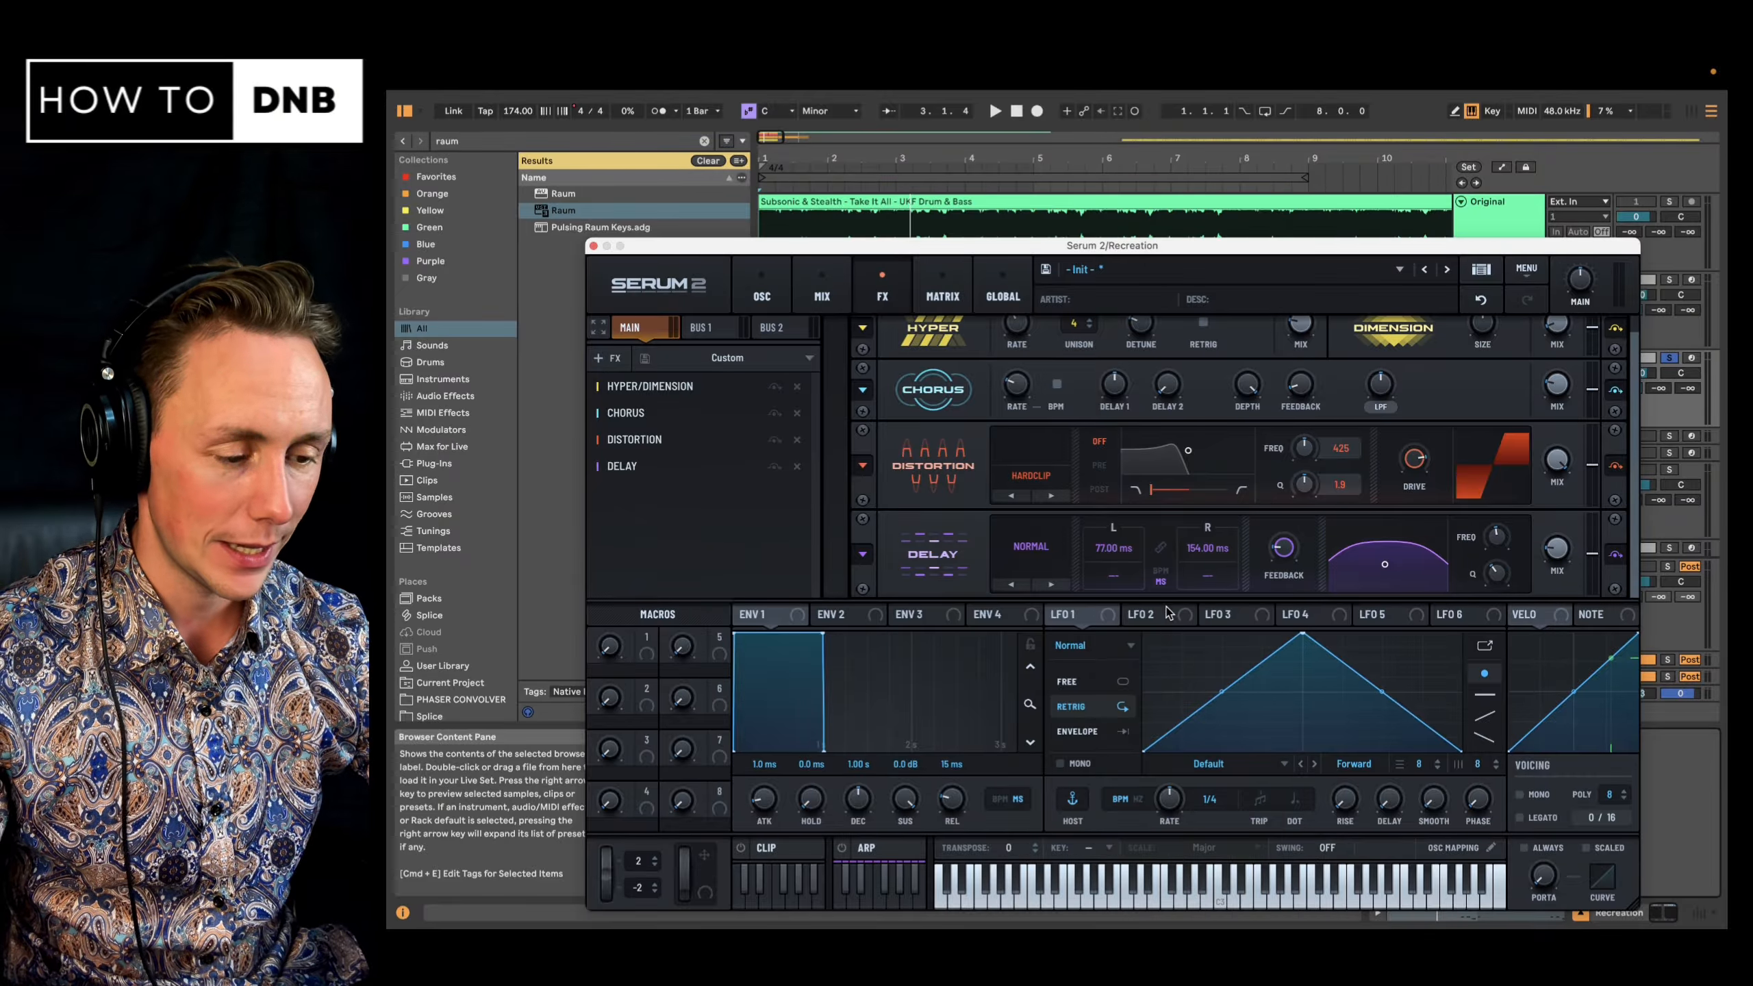
left_click(1166, 616)
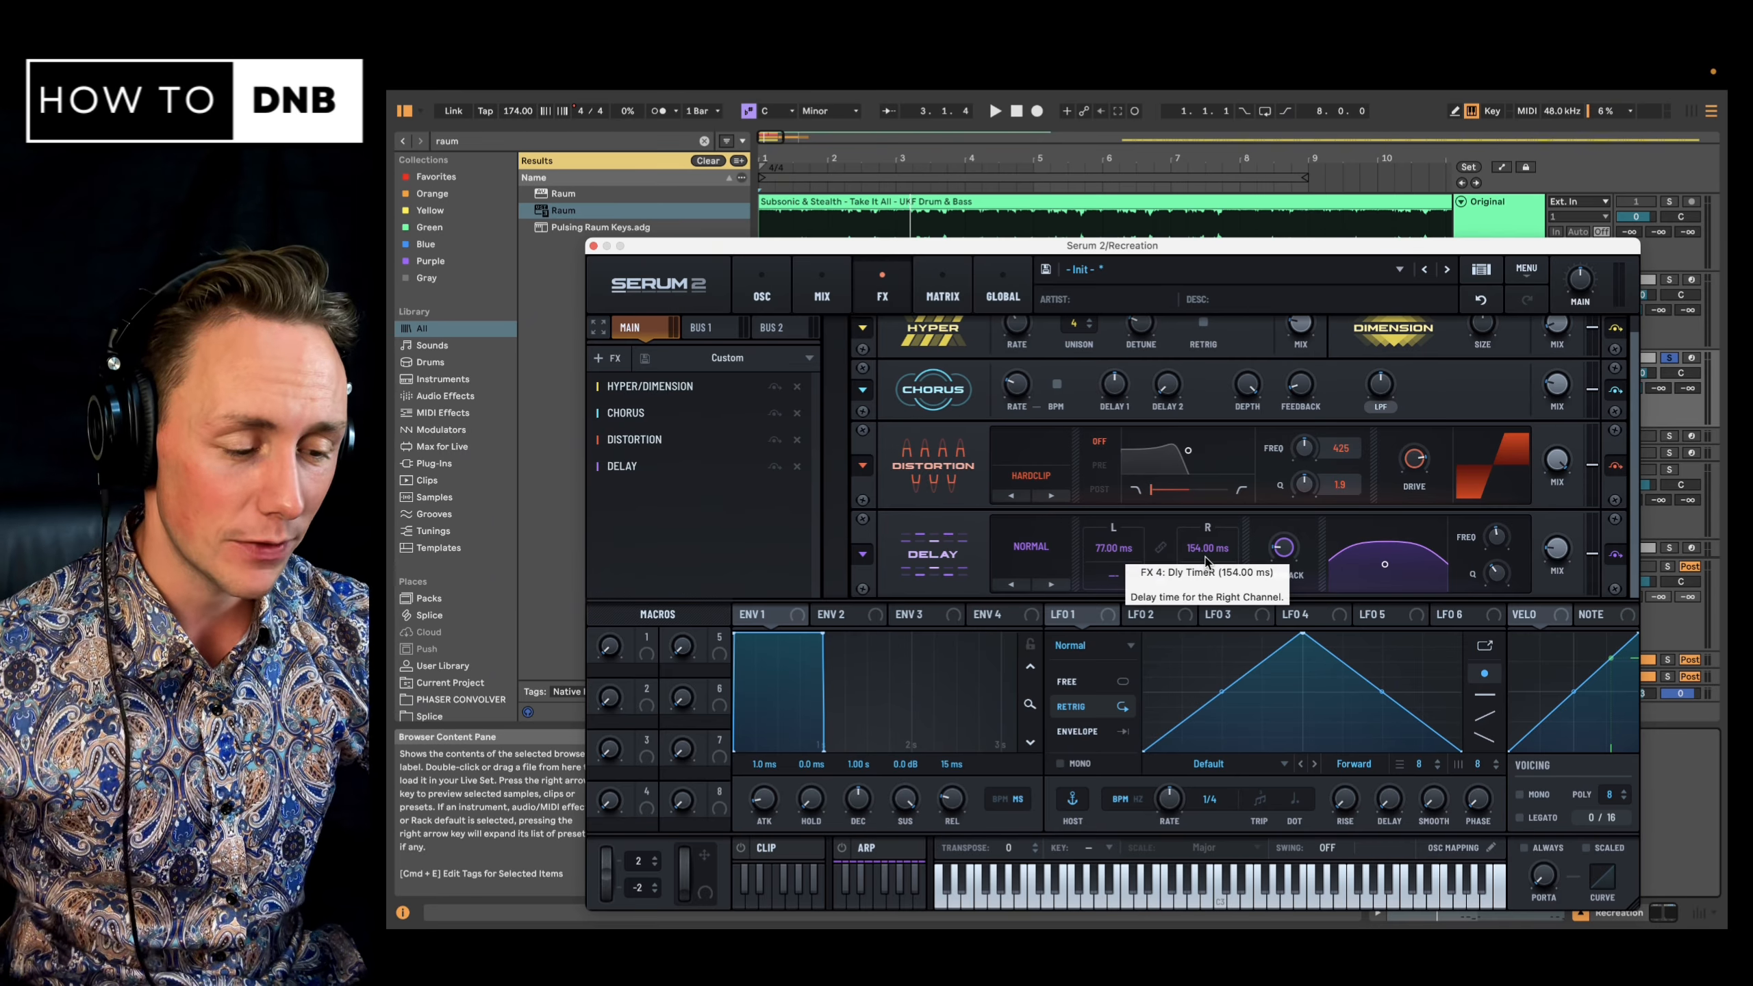
key("space")
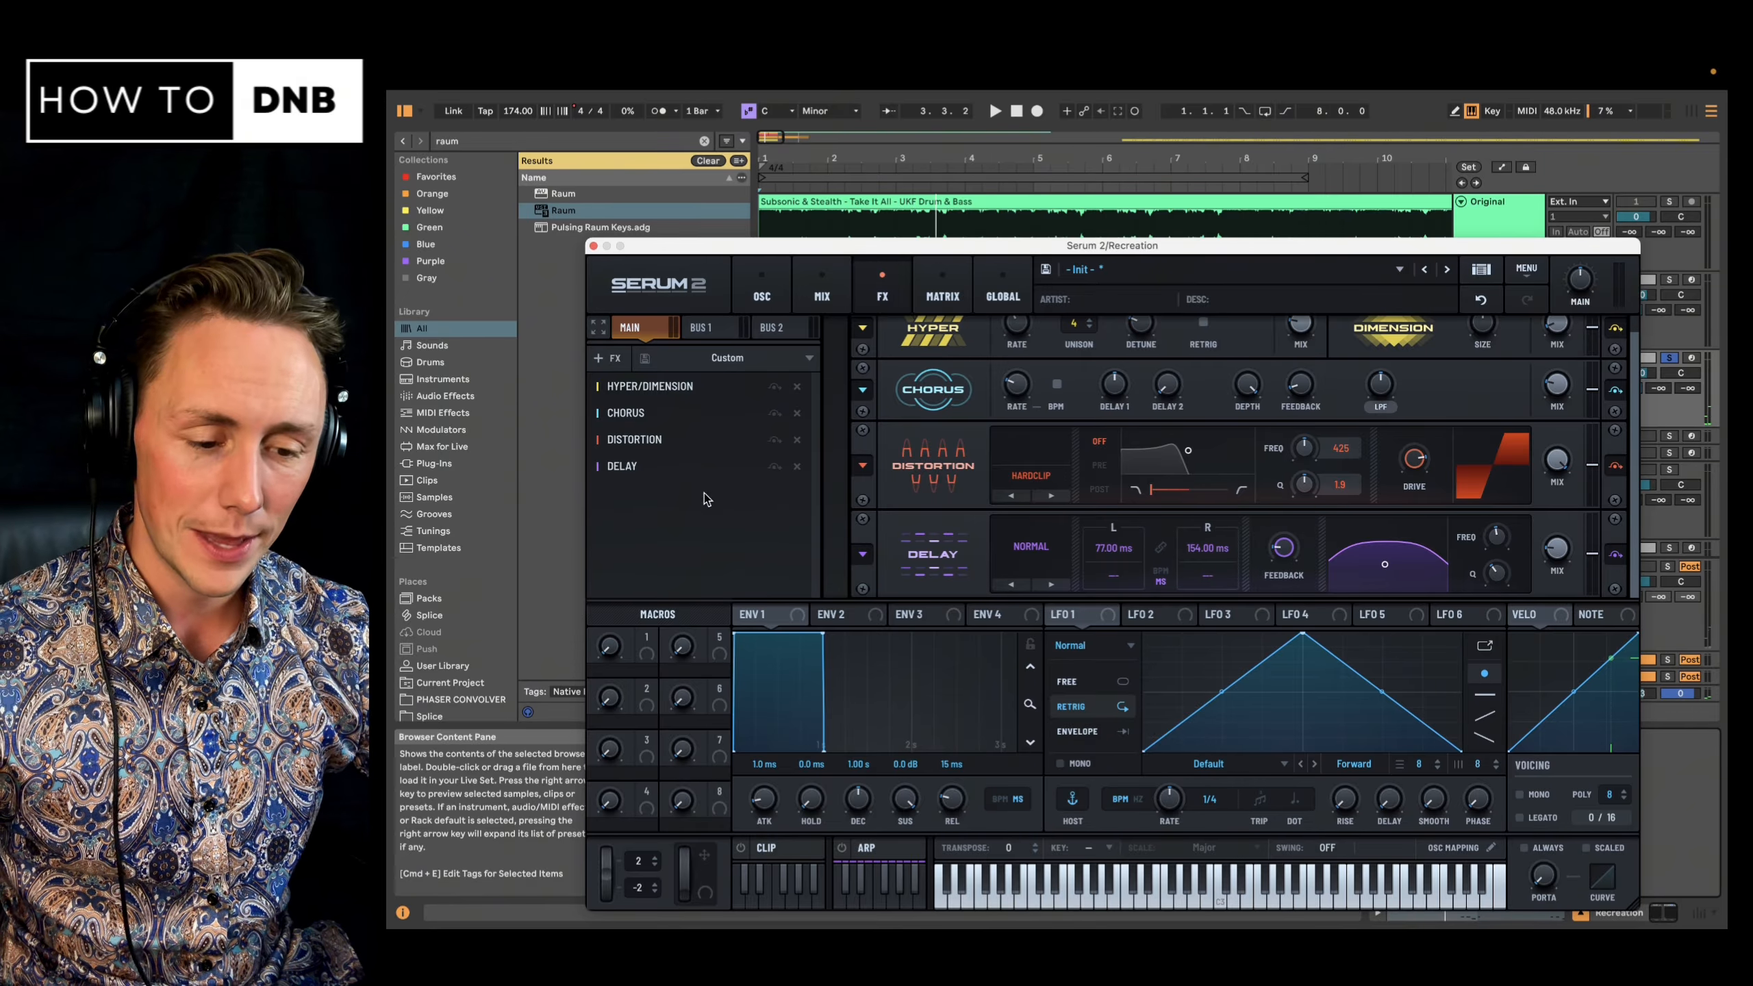
- Move the synth window higher, add a Reverb effect after the delay, and audition the loop
left_click_drag(766, 249, 852, 162)
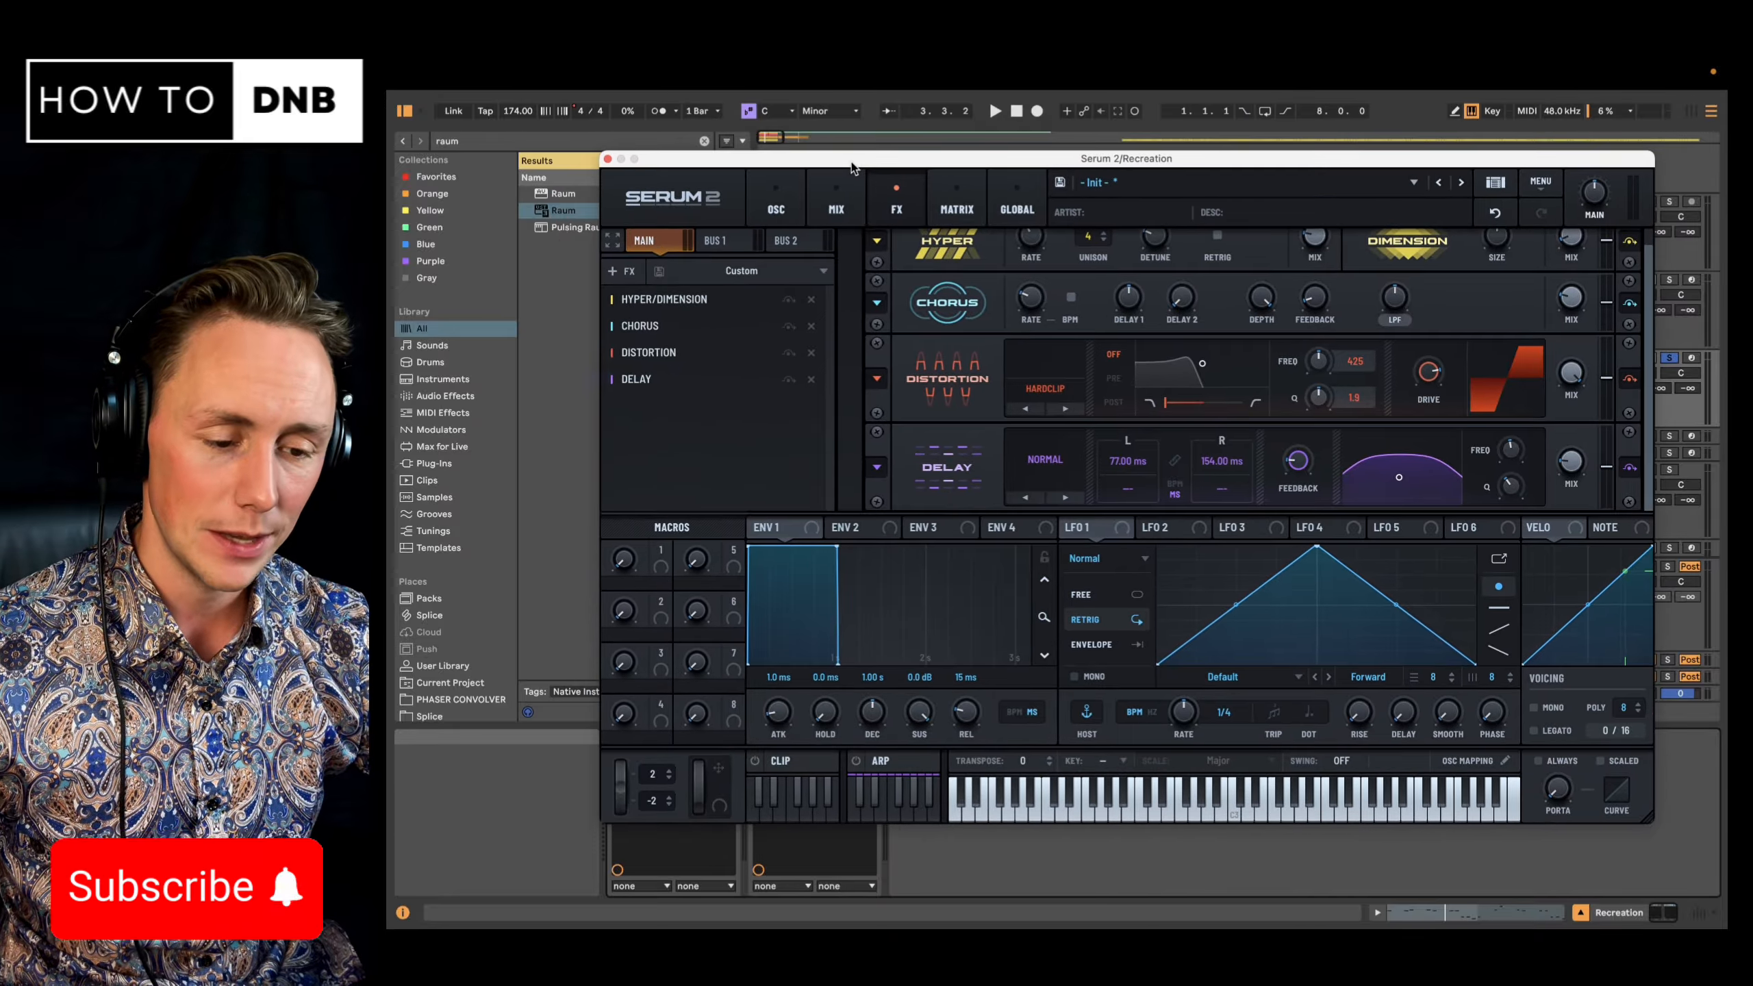
left_click(619, 271)
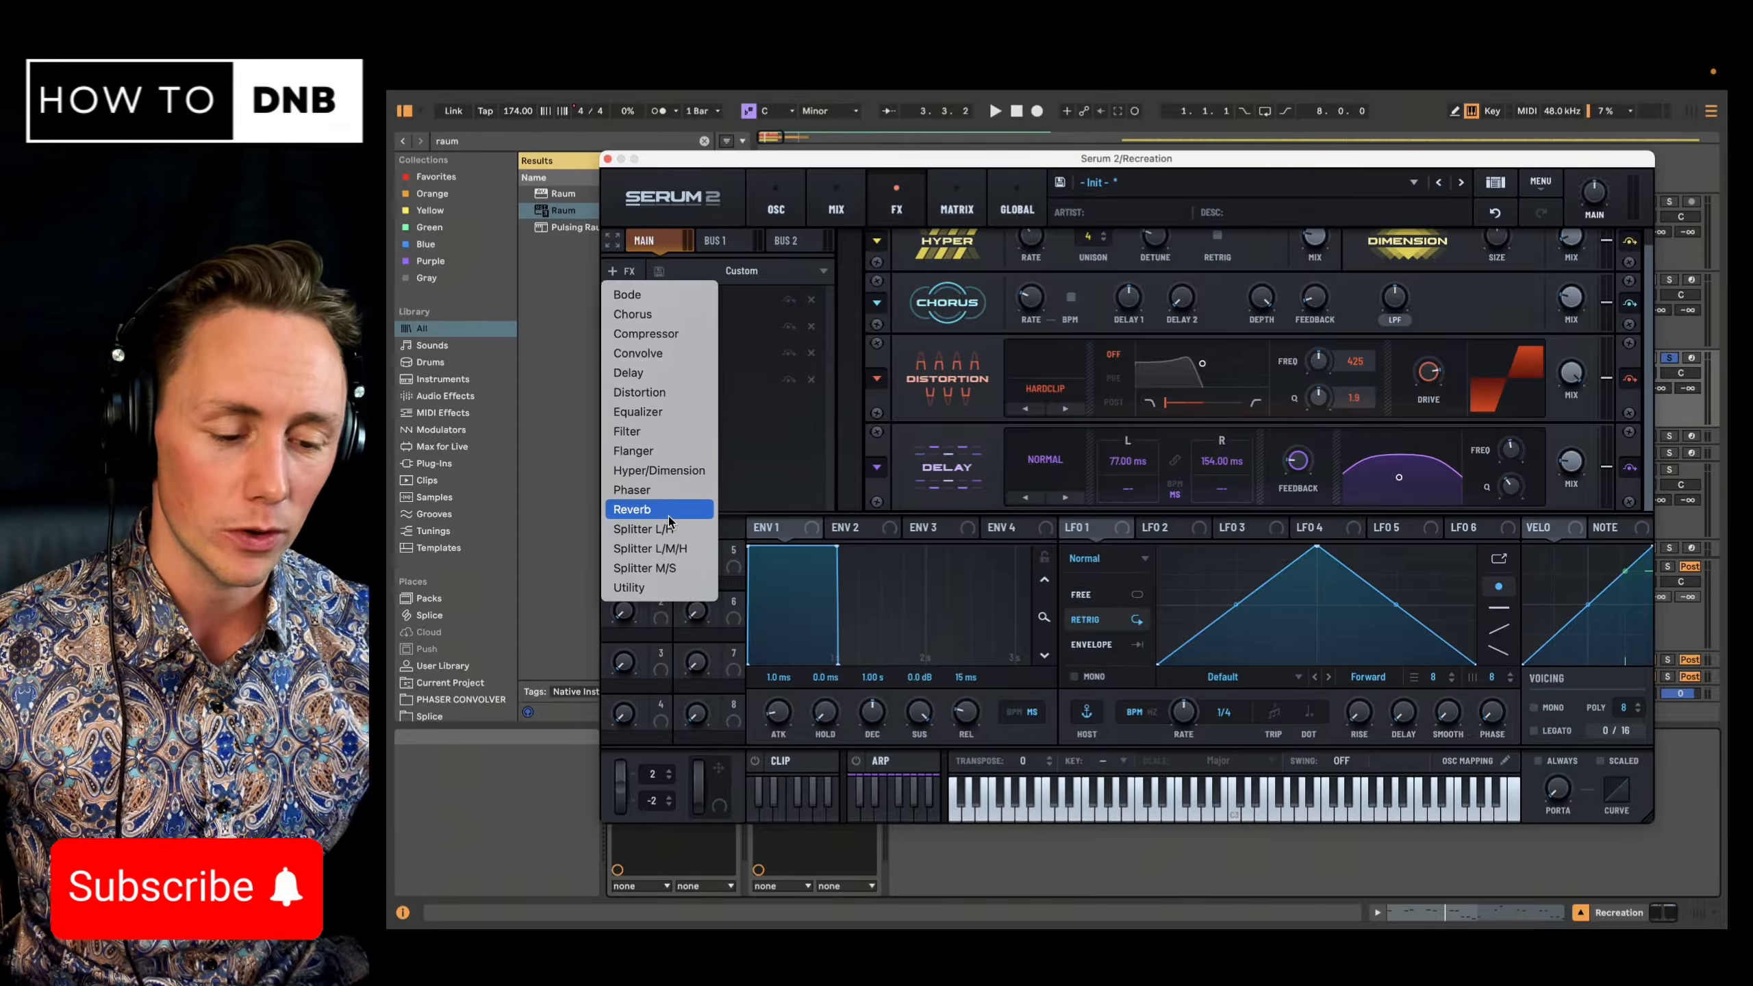
left_click(669, 509)
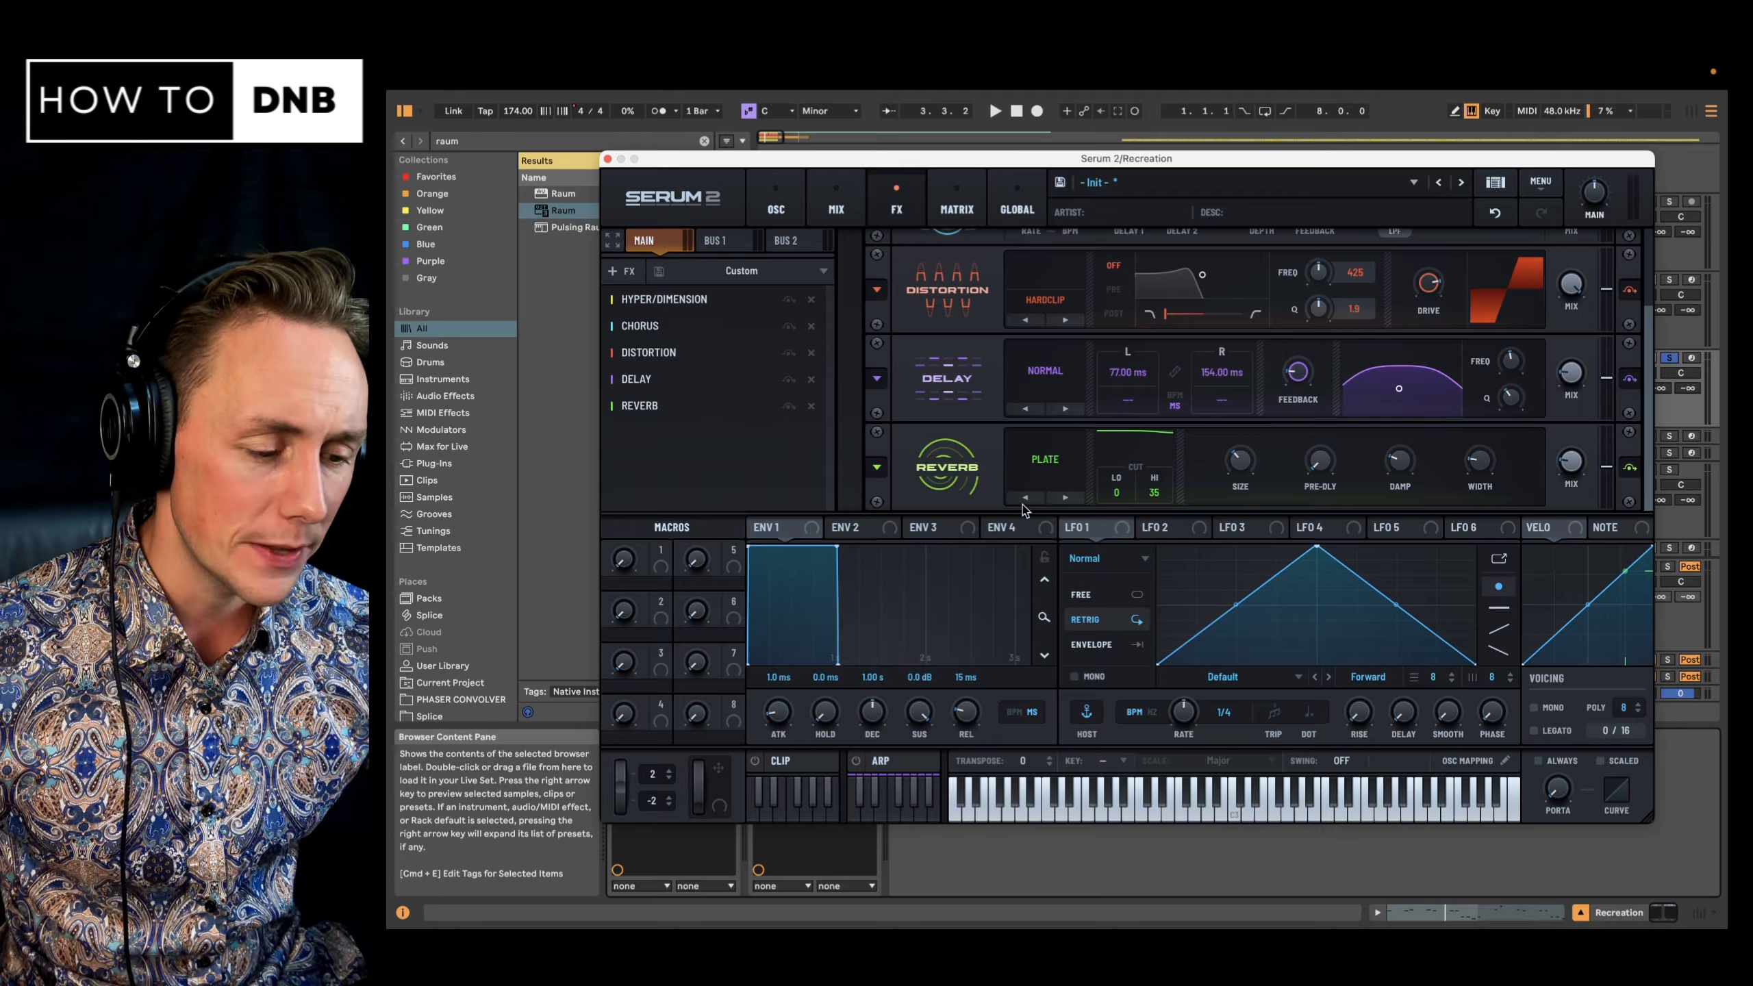
key("space")
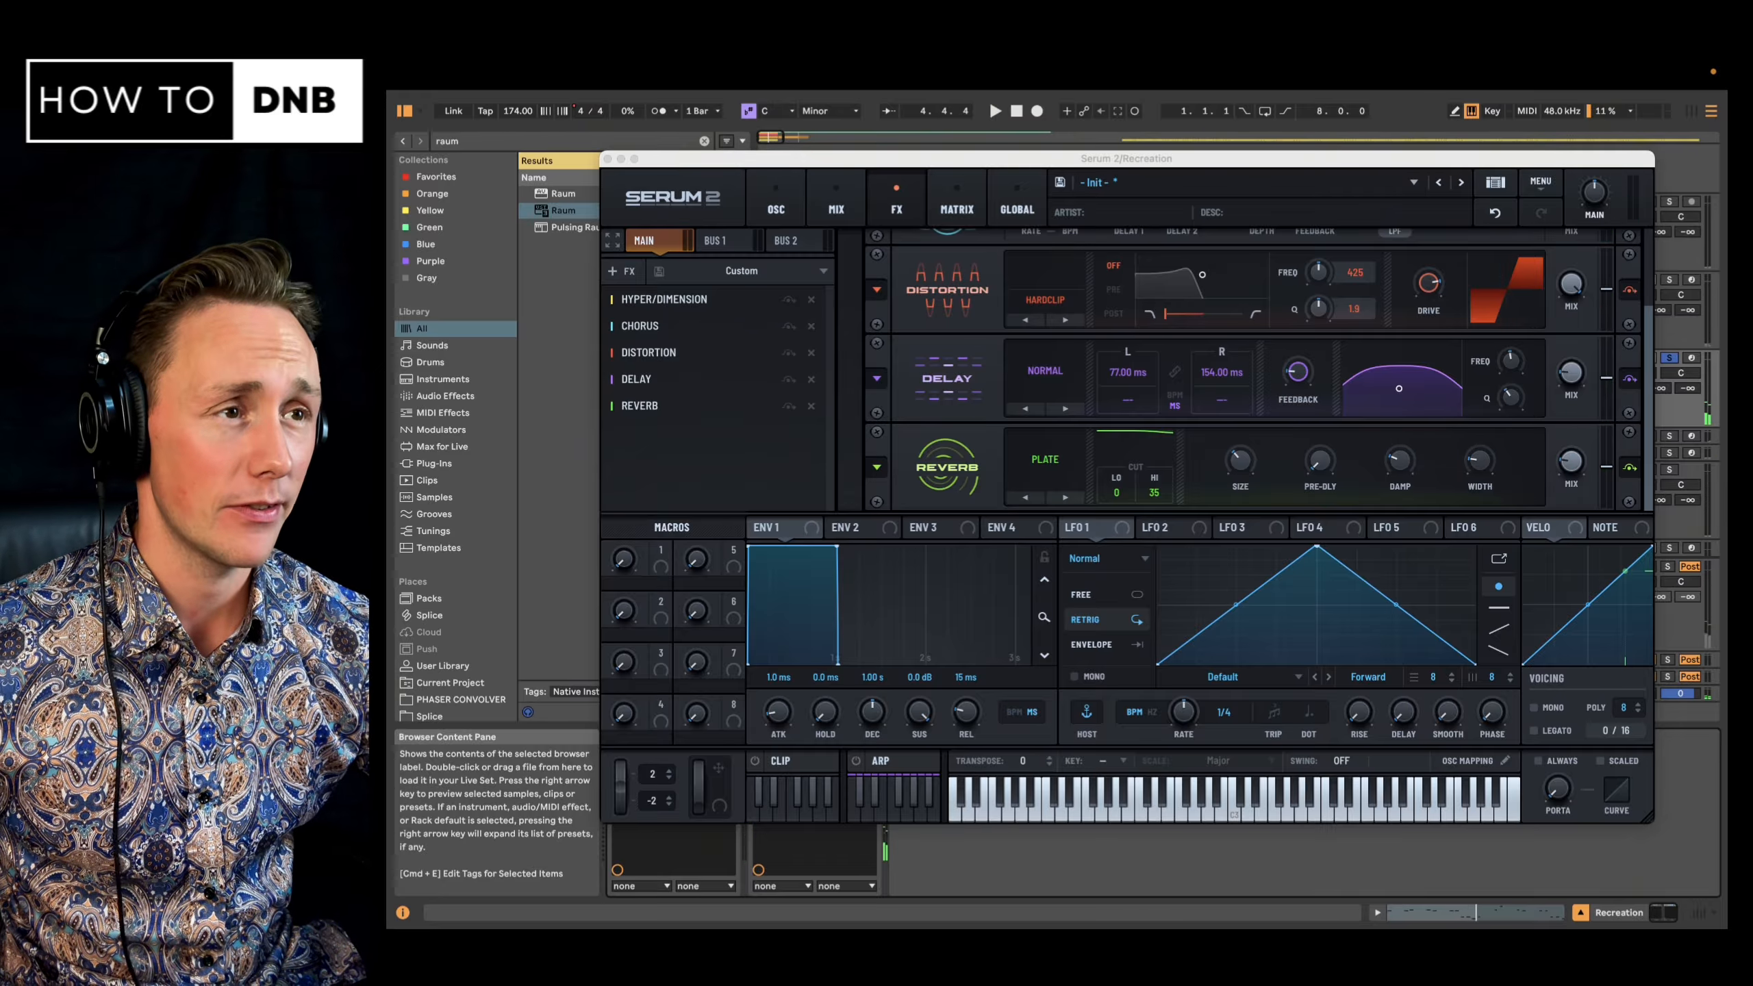
- Add an Equalizer at the end of the effects chain and switch its high band to a peak shape
left_click(619, 270)
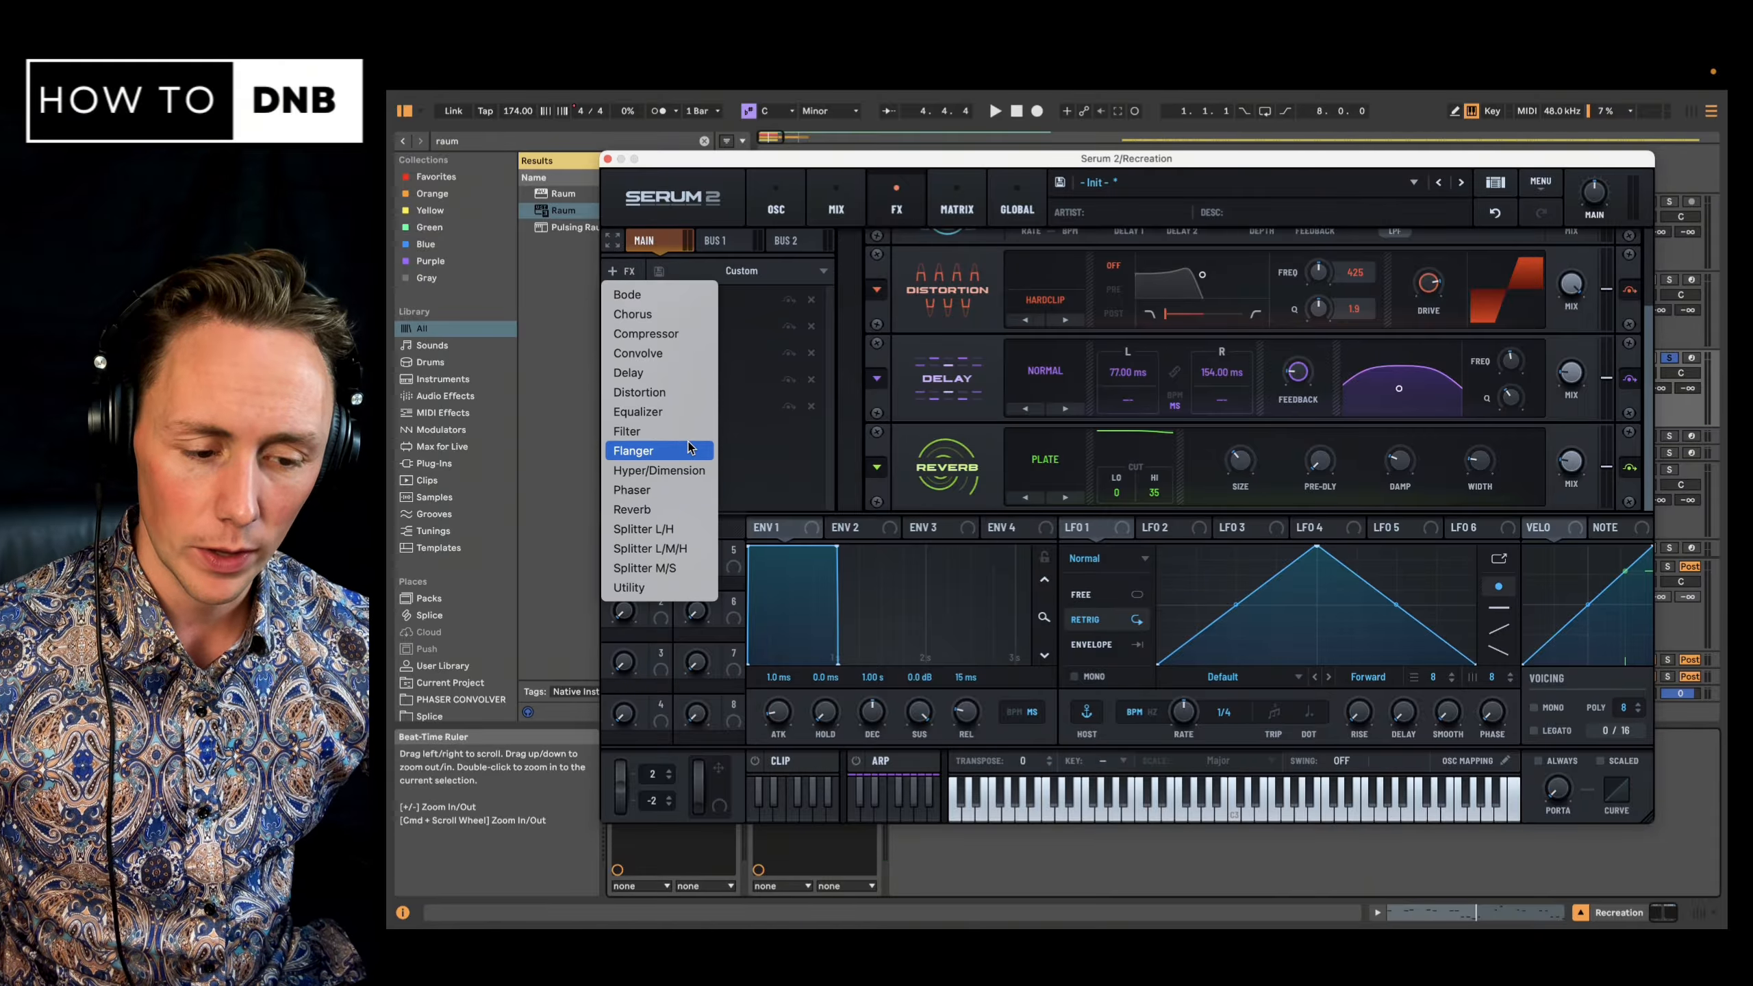
left_click(701, 412)
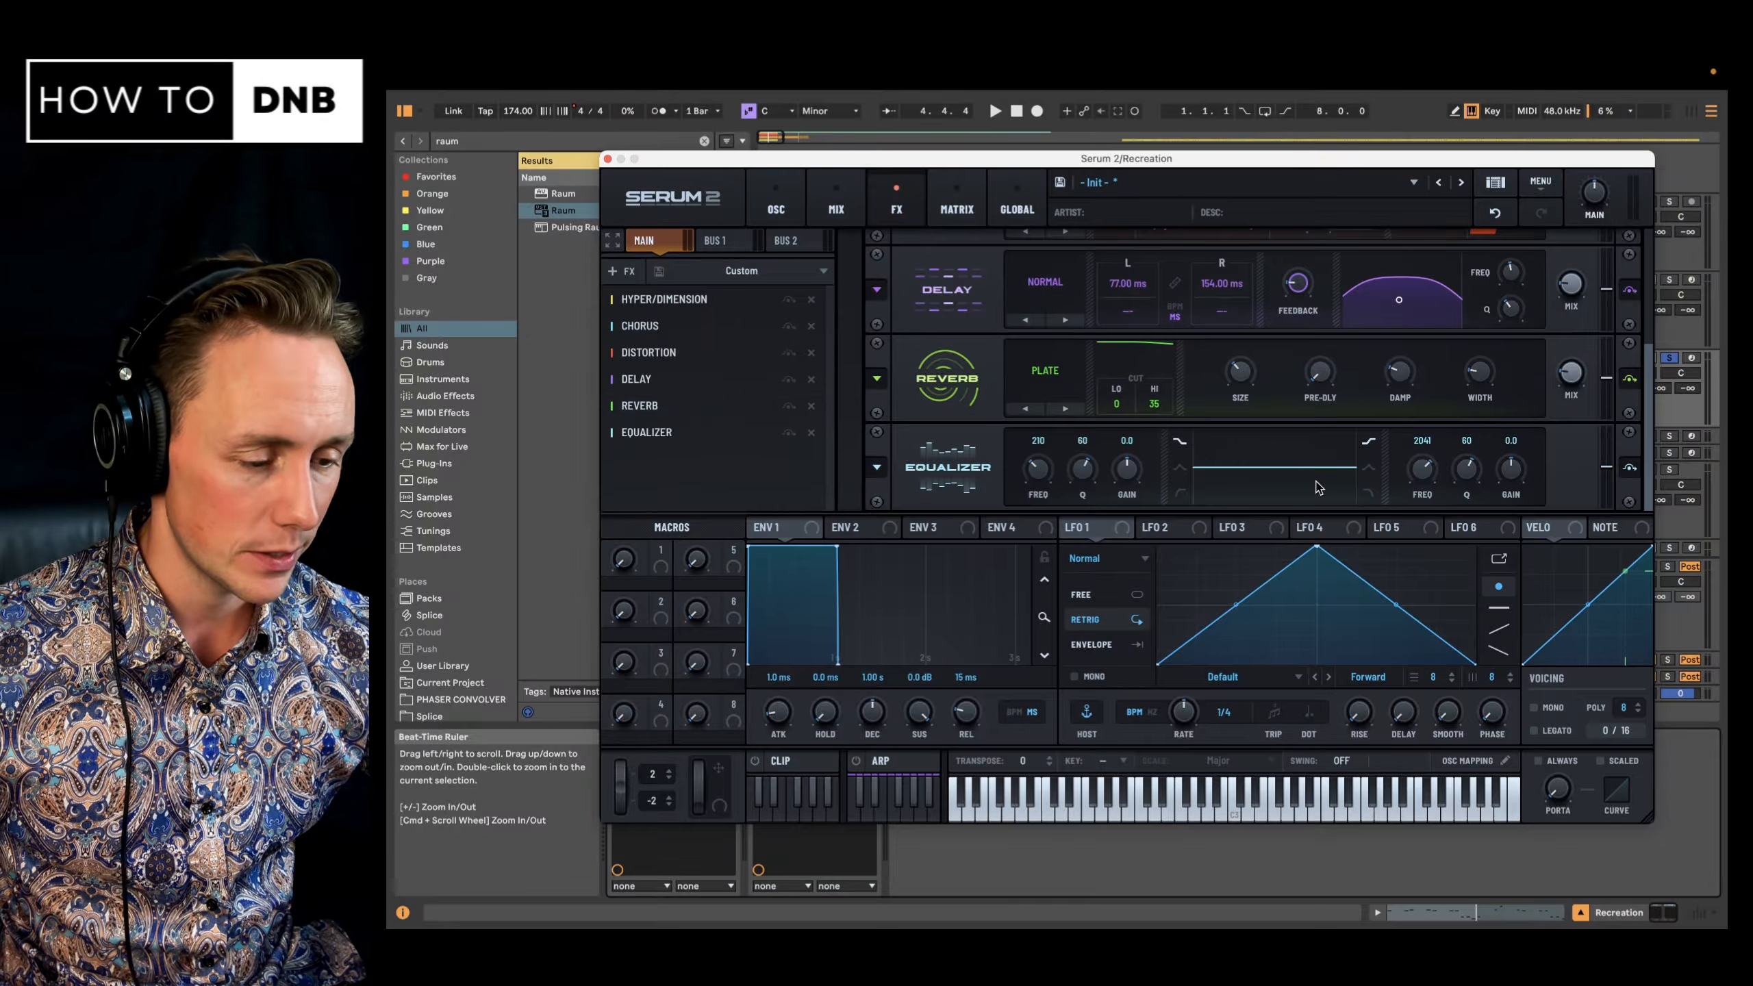
left_click(1369, 468)
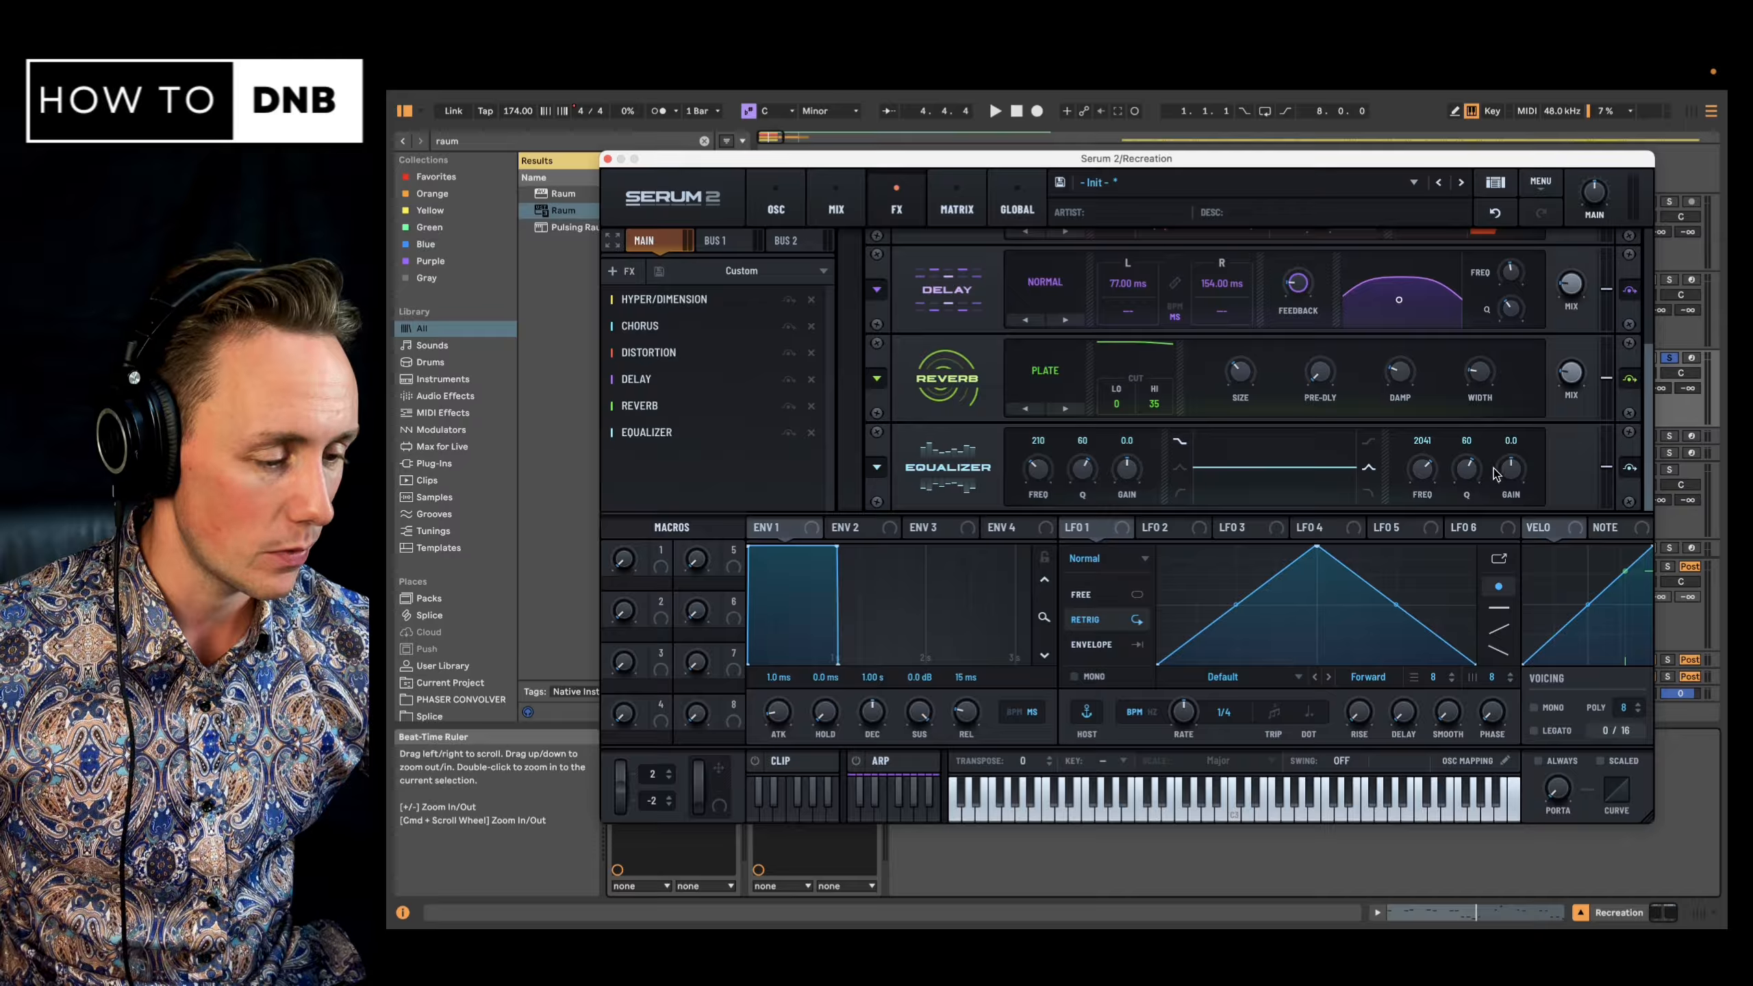
- Boost the equalizer's high-band peak to a gain of 8.4 at 907 Hz with Q 44 while auditioning the loop
left_click_drag(1506, 474, 1471, 458)
key("space")
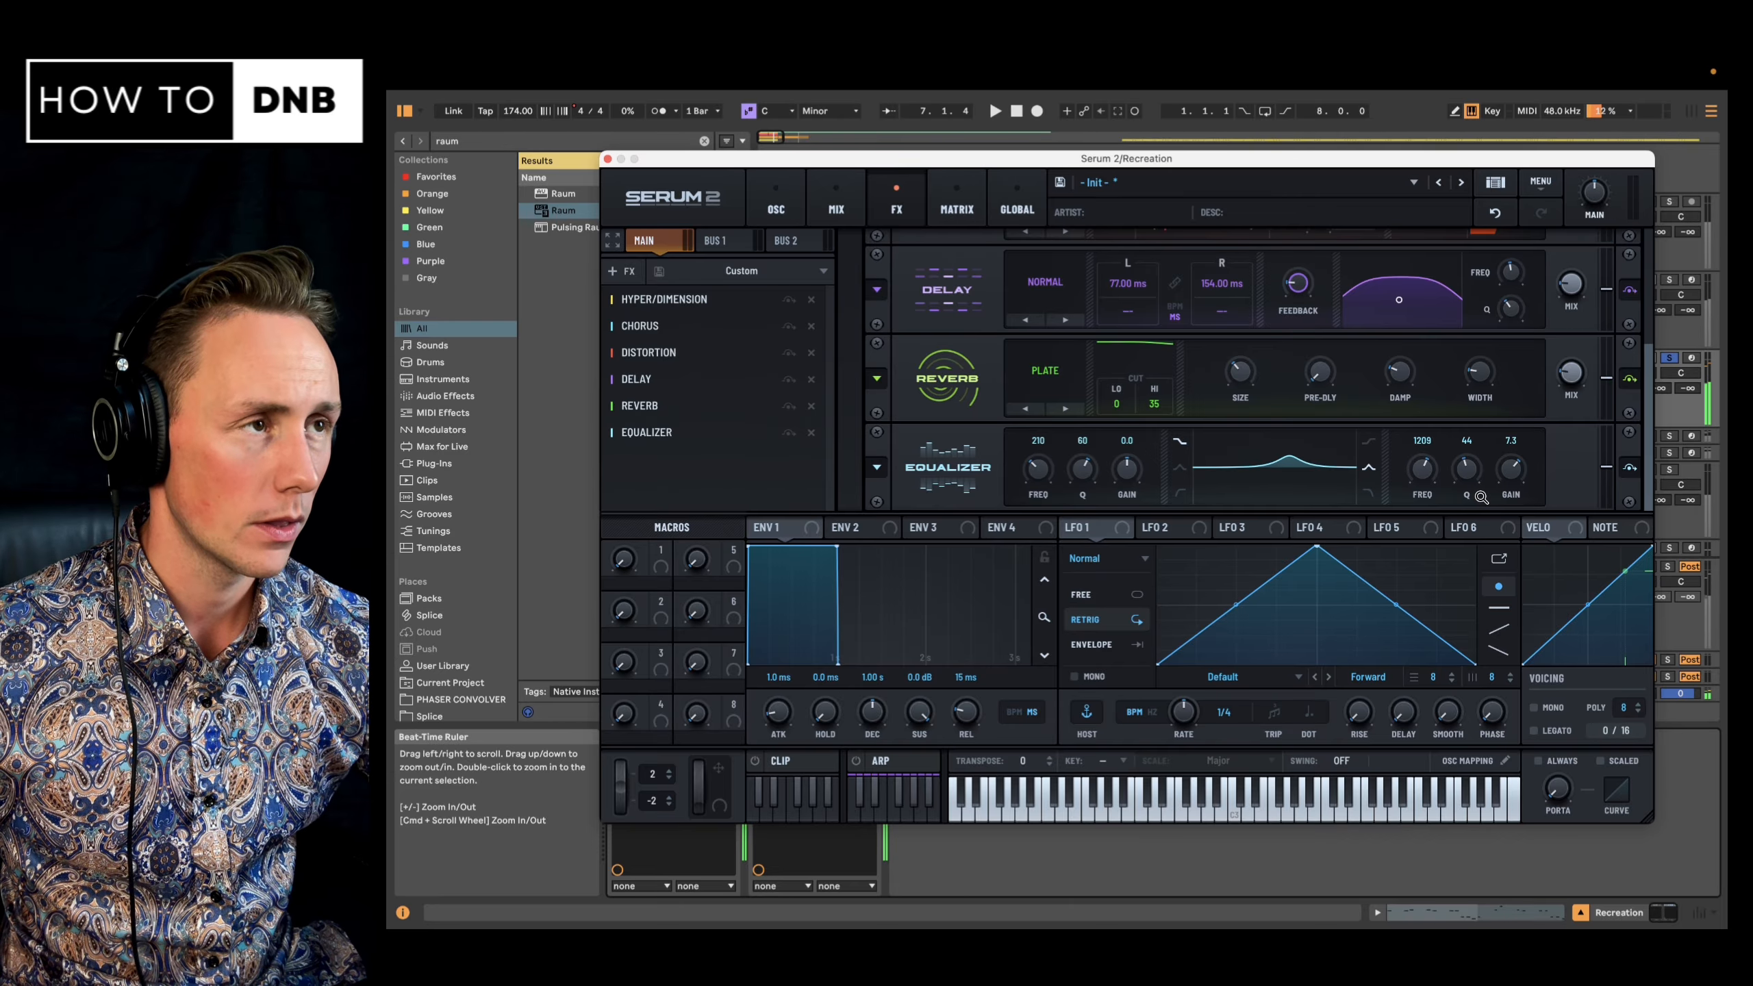
left_click_drag(1435, 475, 1433, 482)
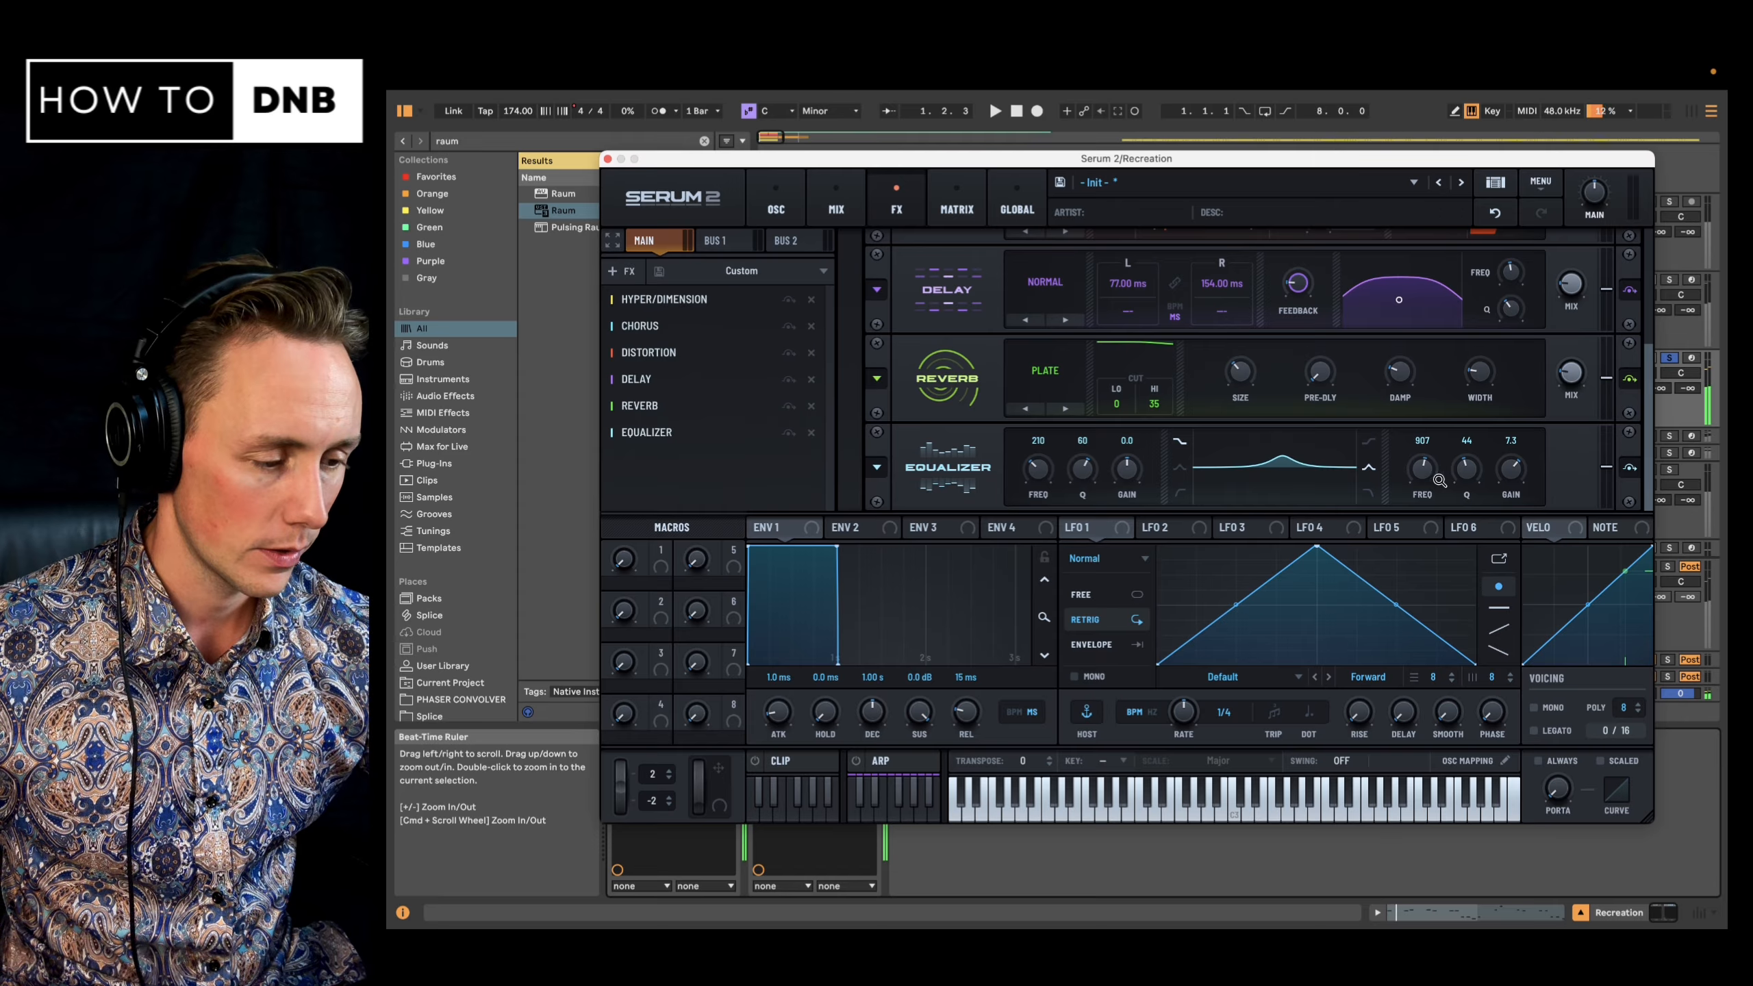
left_click_drag(1513, 476, 1516, 548)
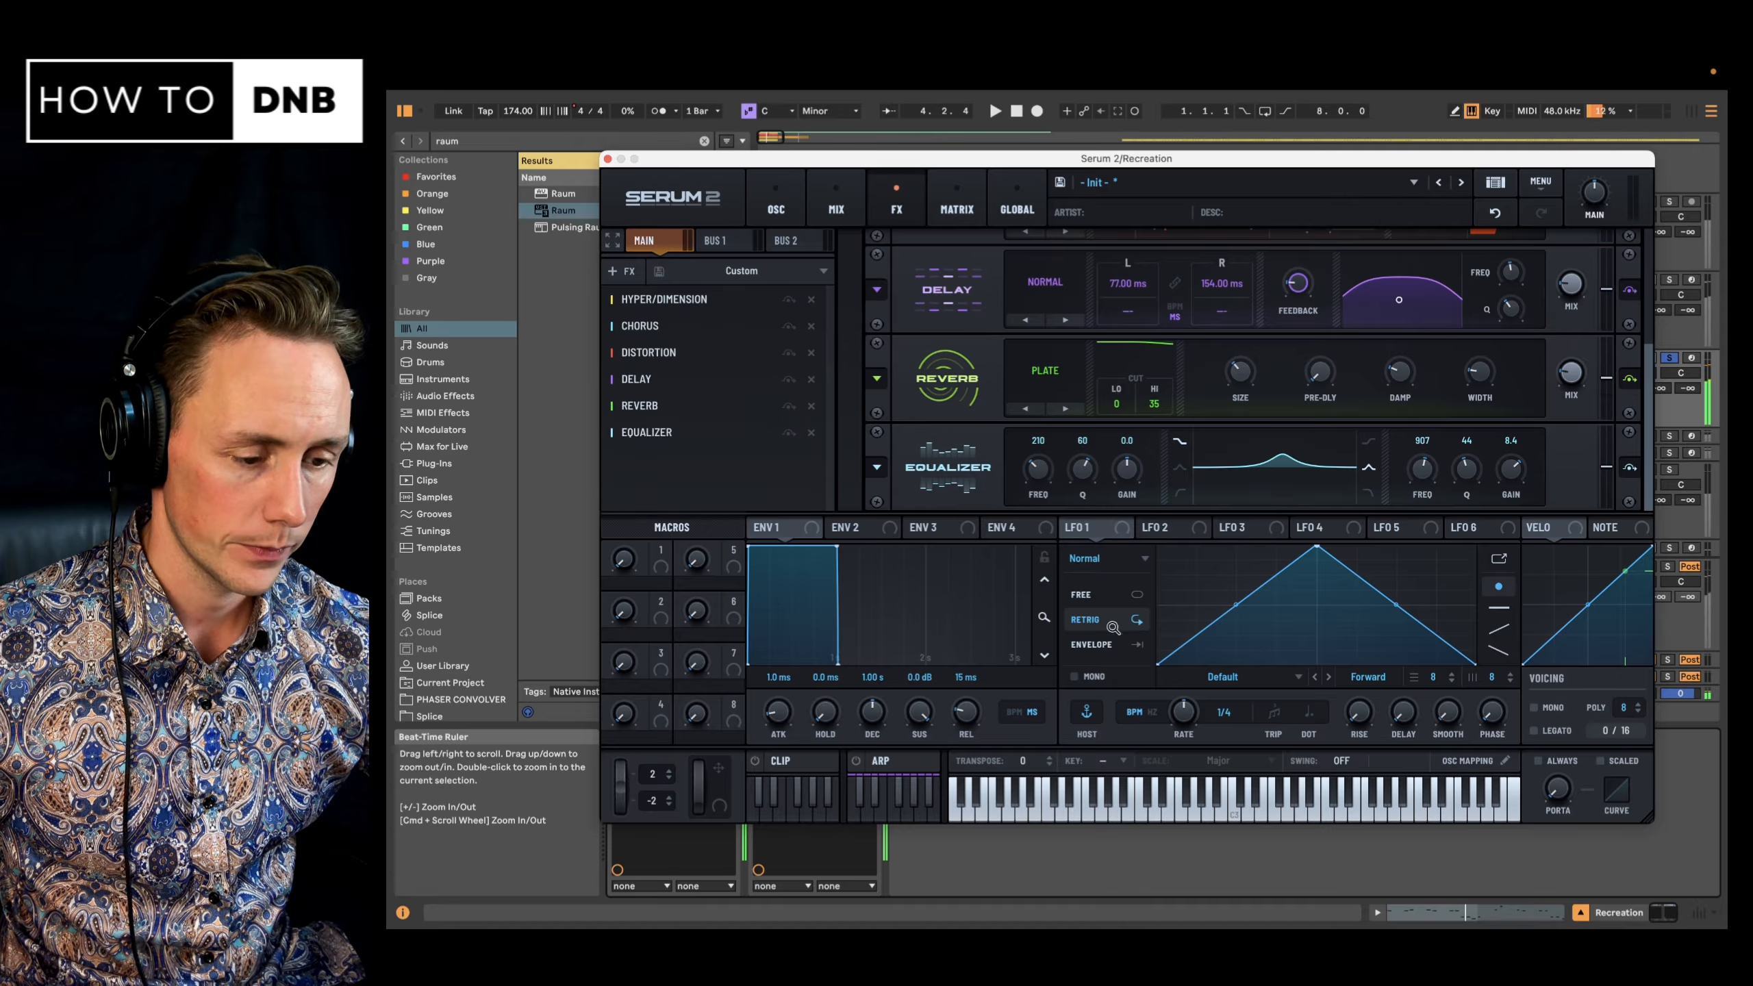
- Return to the oscillator page, enable Filter 1, and assign LFO 1 to its cutoff
left_click(776, 208)
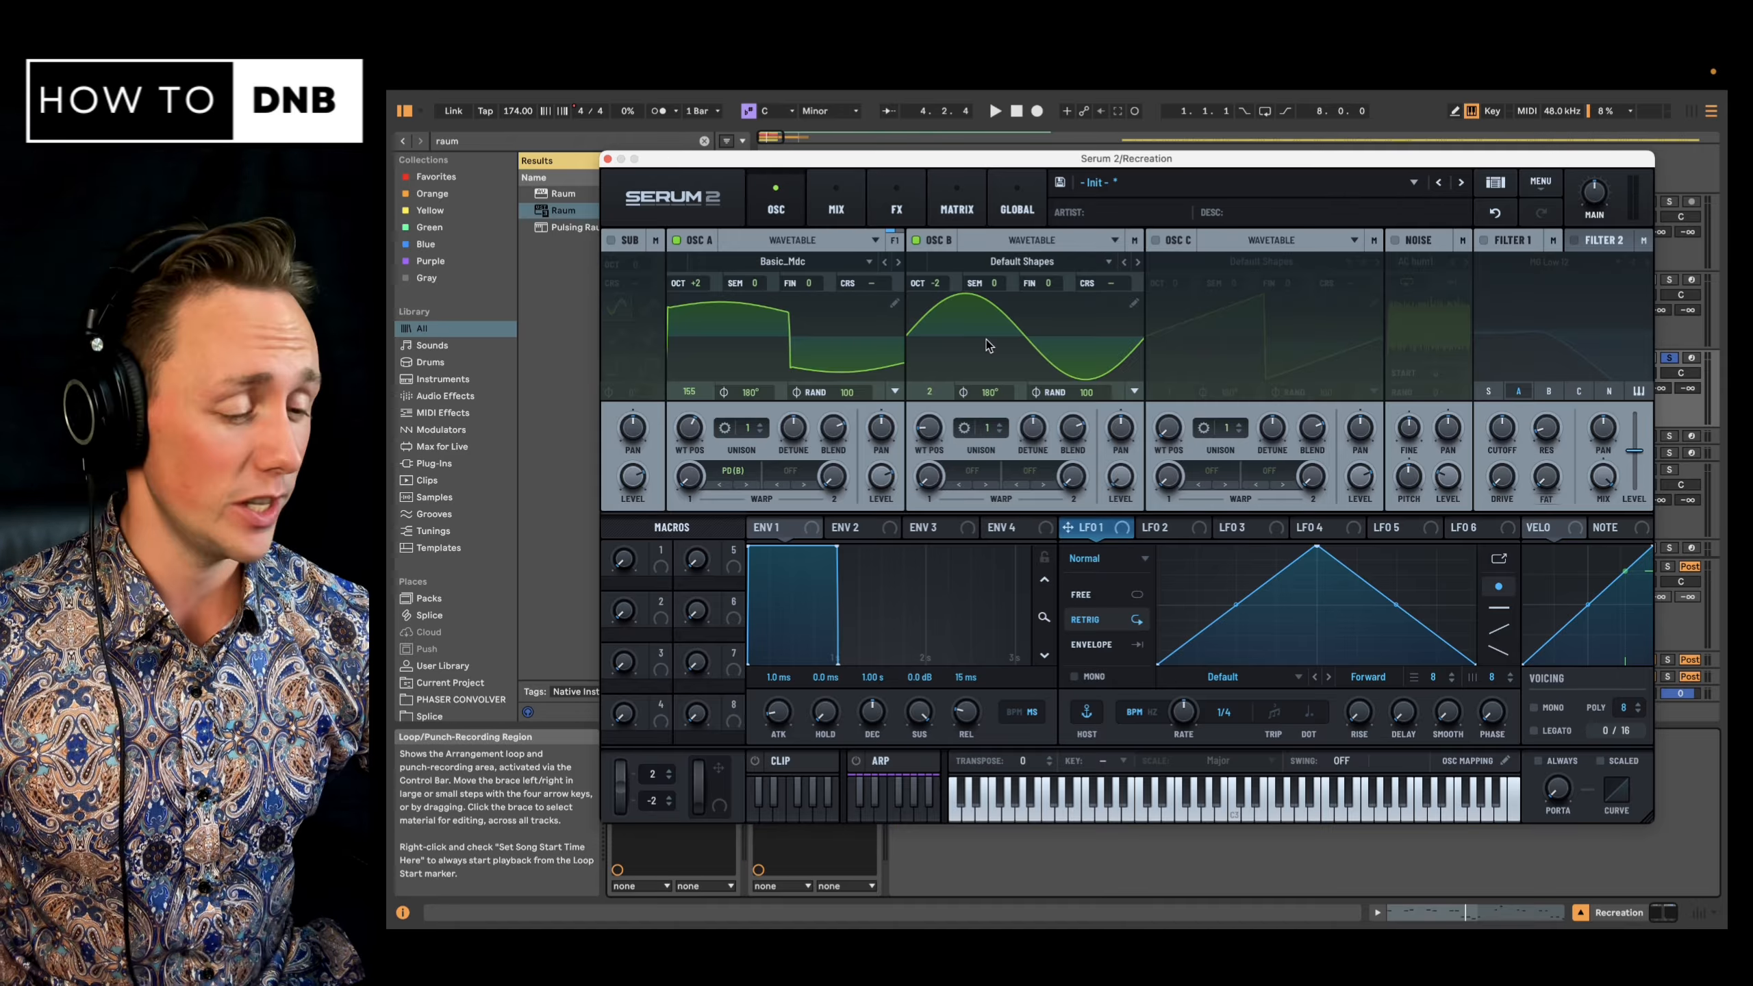
left_click(1484, 241)
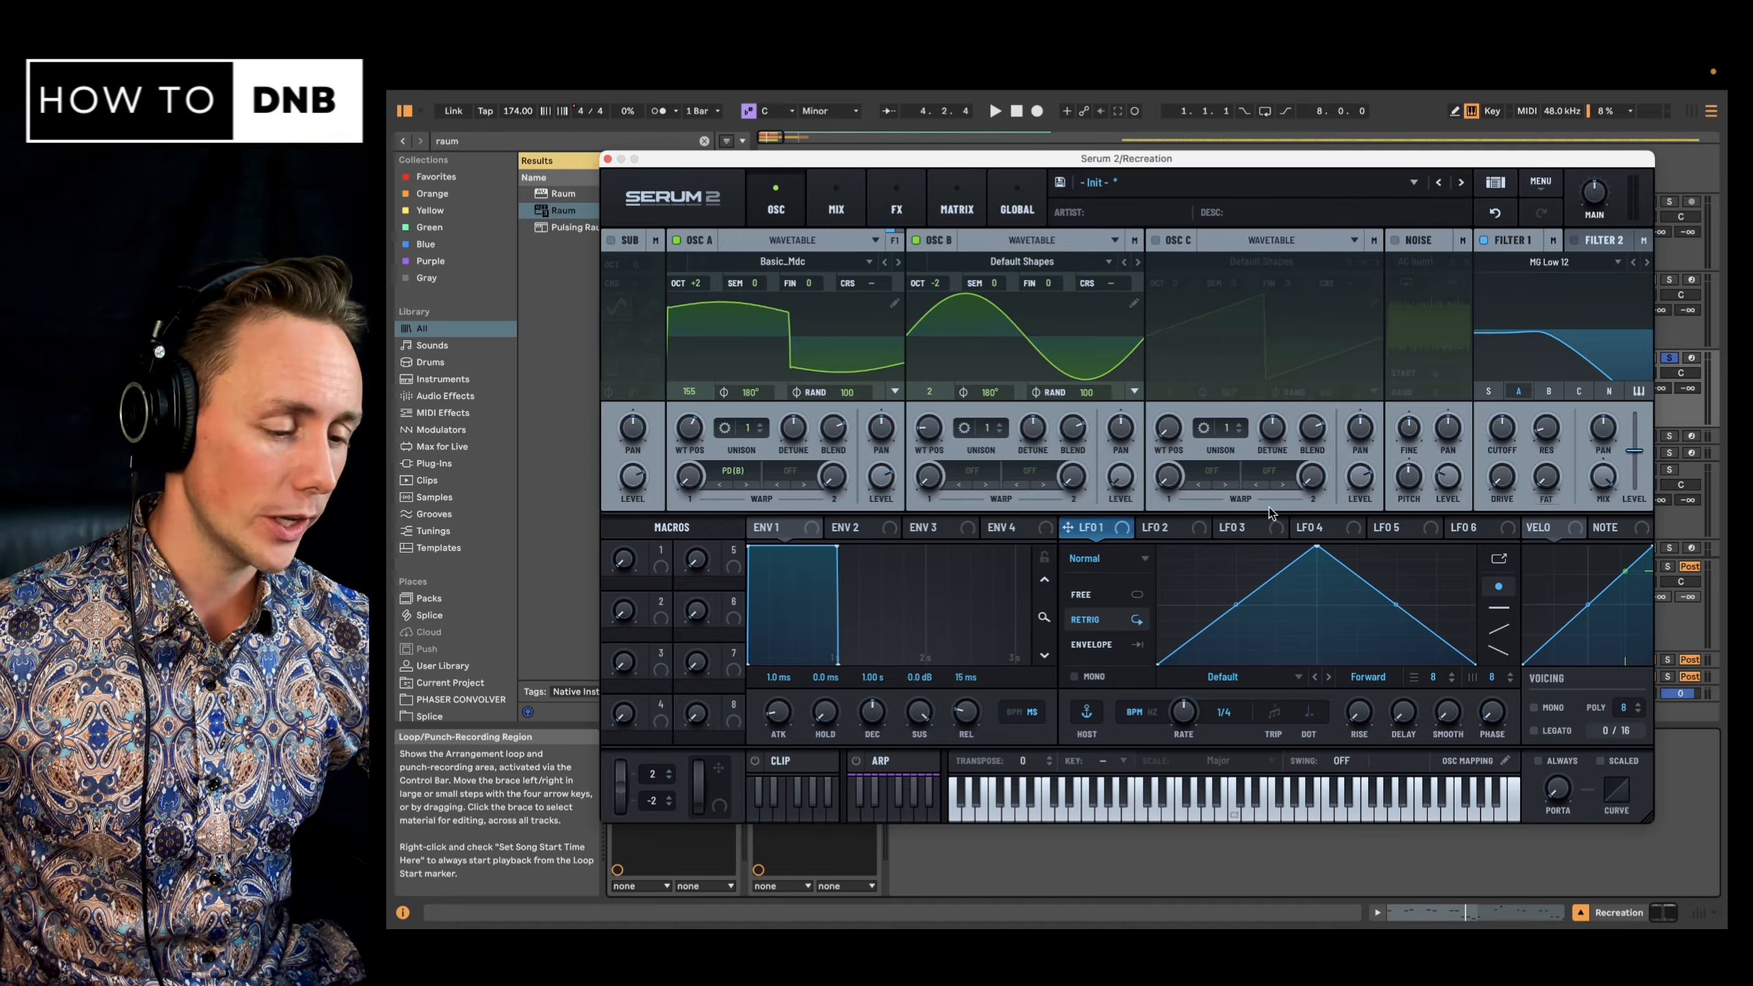
left_click_drag(1130, 531, 1500, 437)
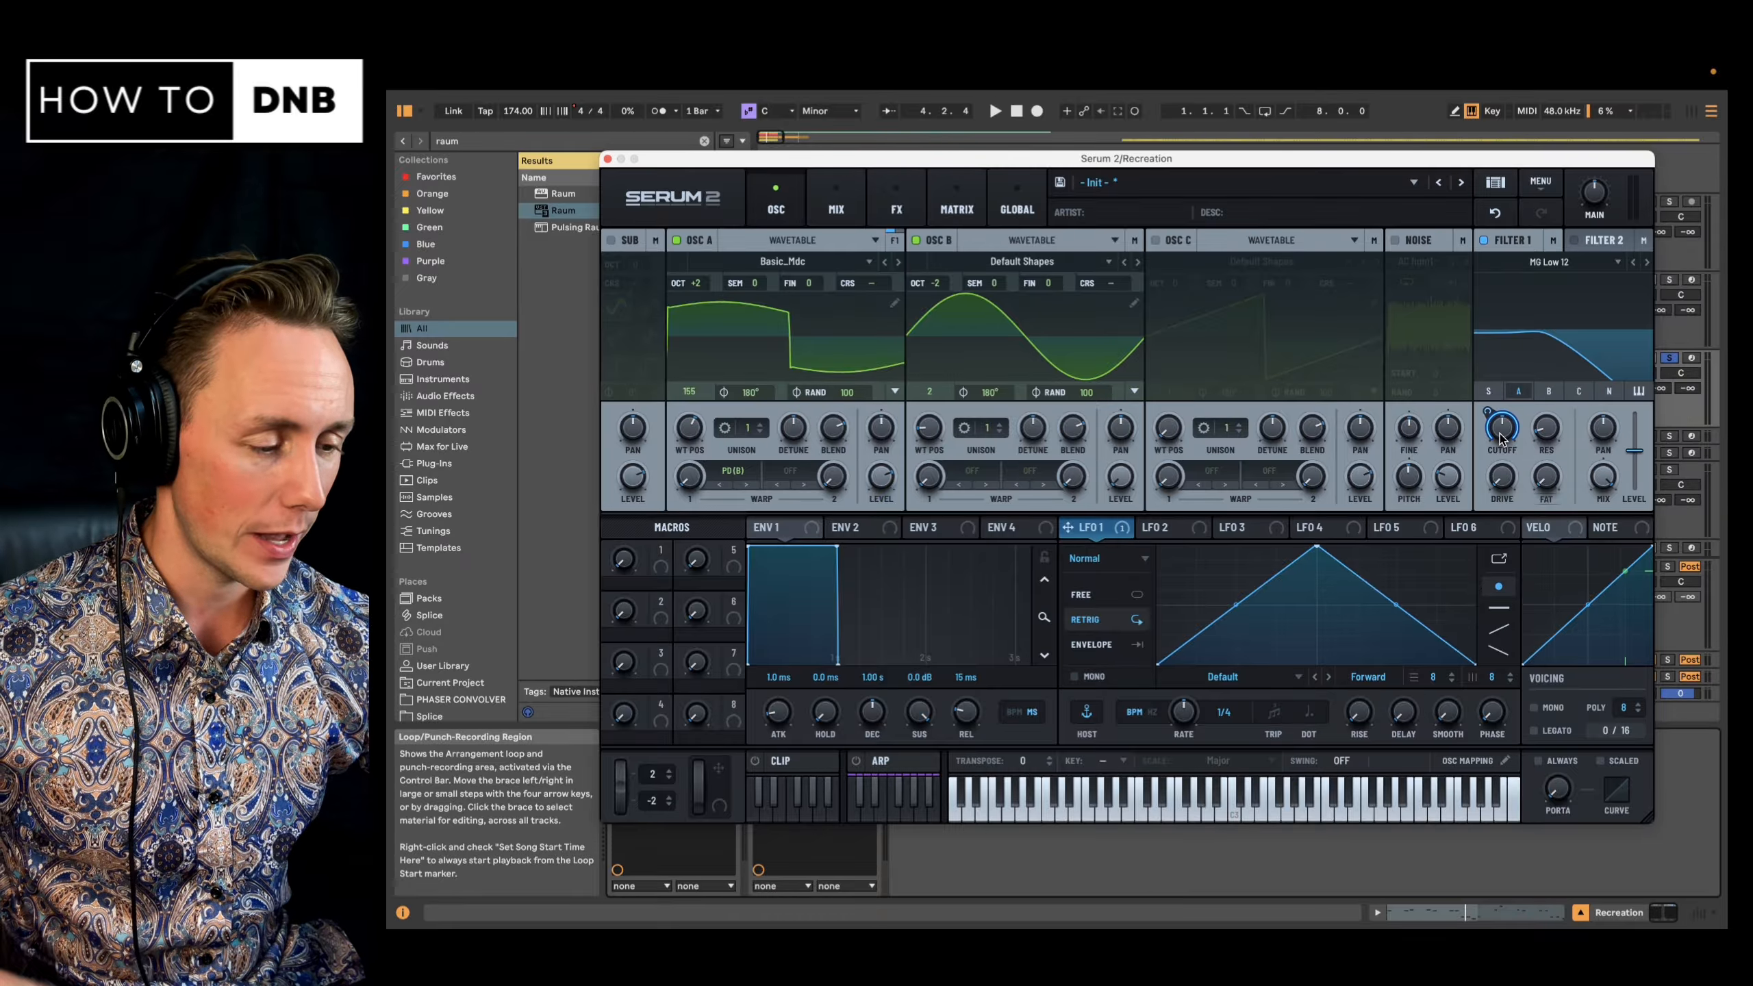
- Adjust Filter 1's cutoff and lower its mix to about 75% while auditioning the loop
mouse_move(1495, 424)
key("space")
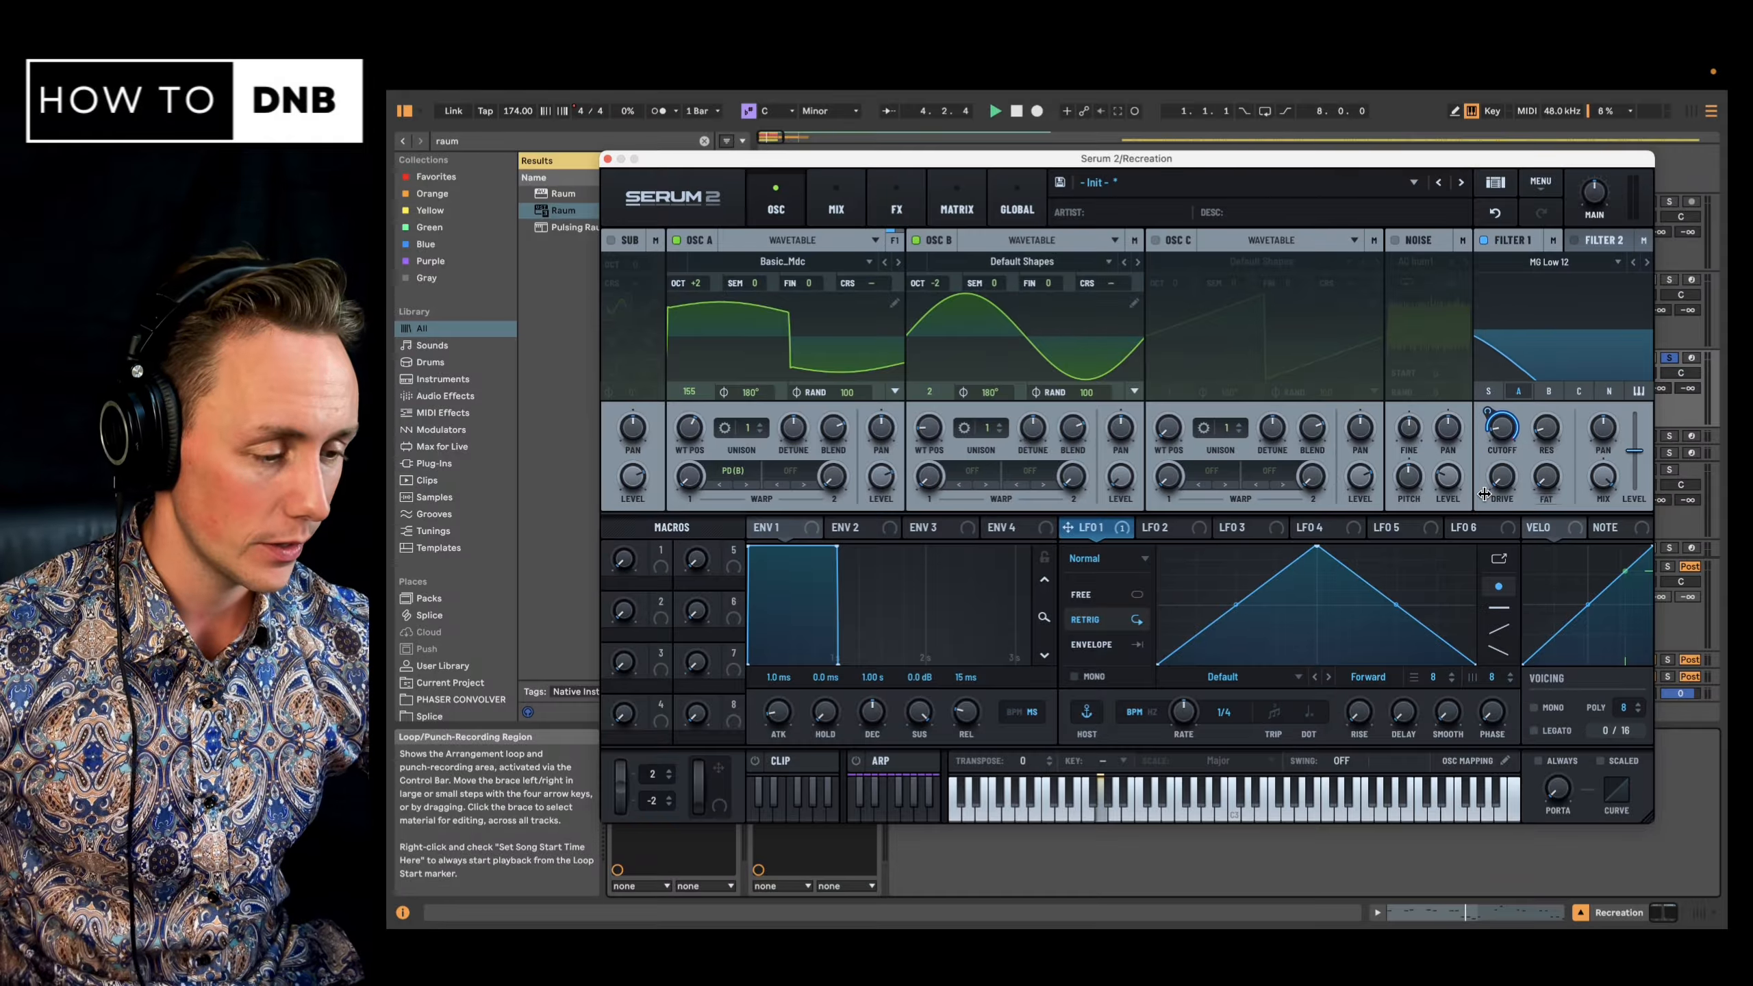
mouse_move(1494, 422)
left_mouse_down()
mouse_move(1511, 426)
mouse_move(1496, 431)
left_mouse_up()
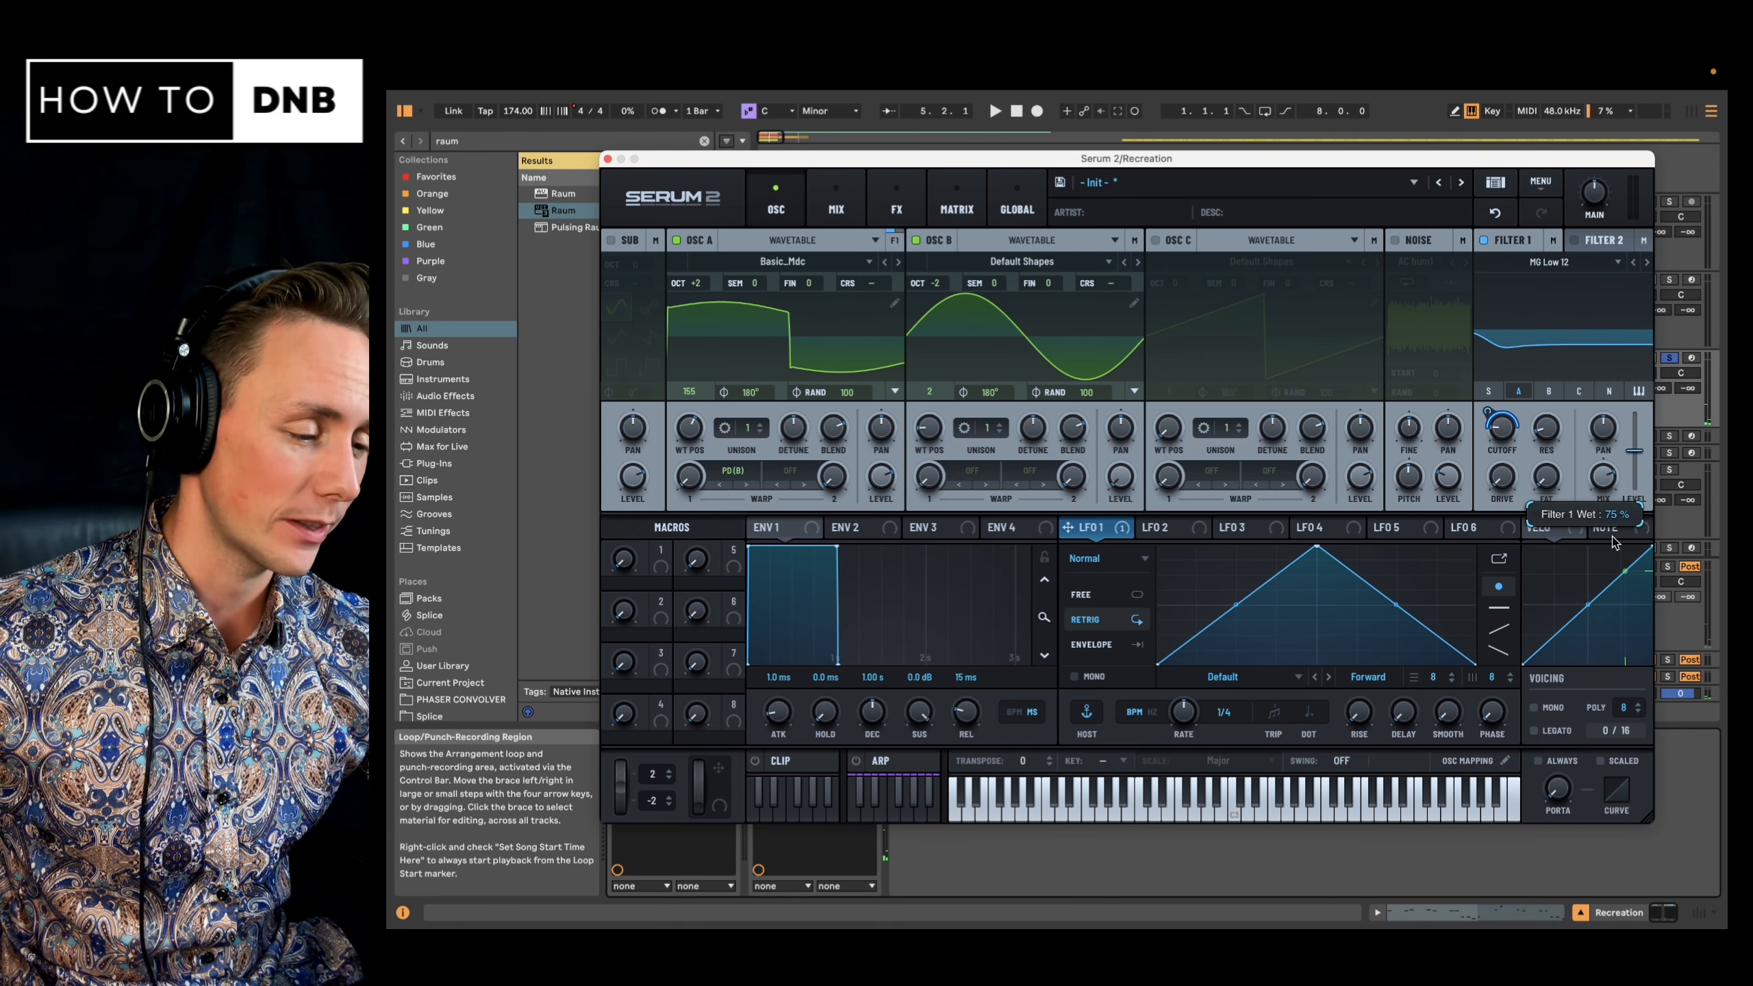
key("space")
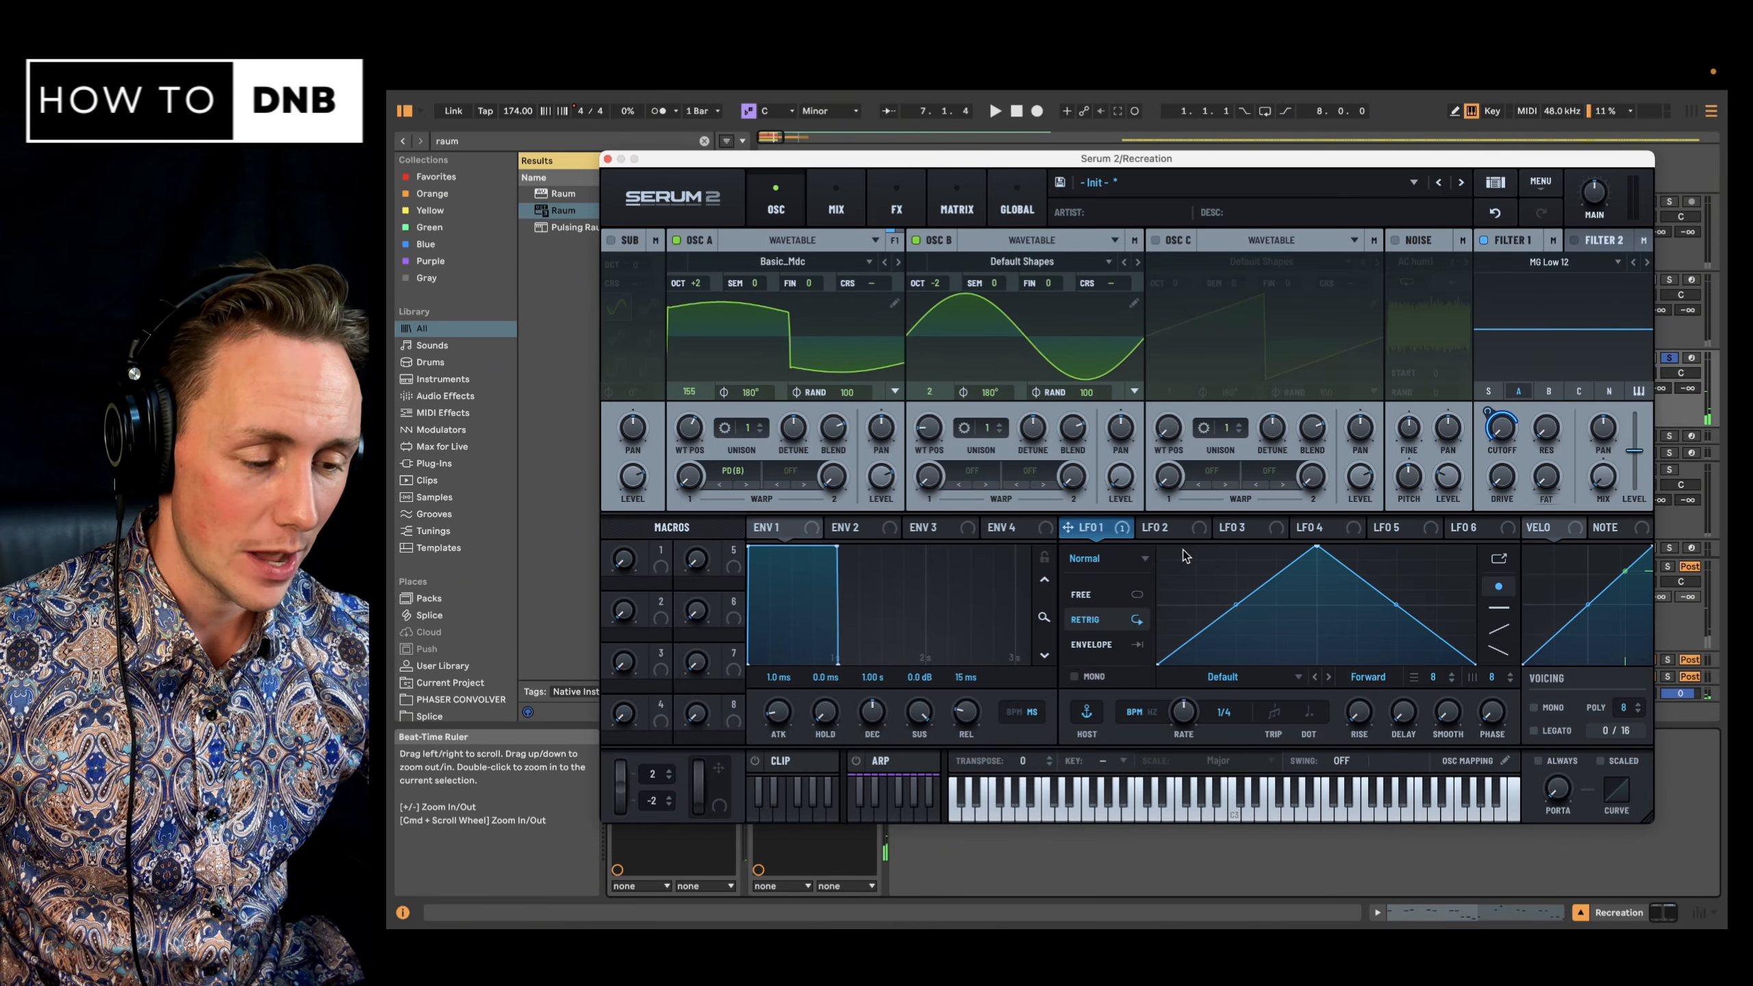
- Assign LFO 2 to oscillator A's level and raise the ends of its triangle shape to about half height while auditioning
left_click(1151, 529)
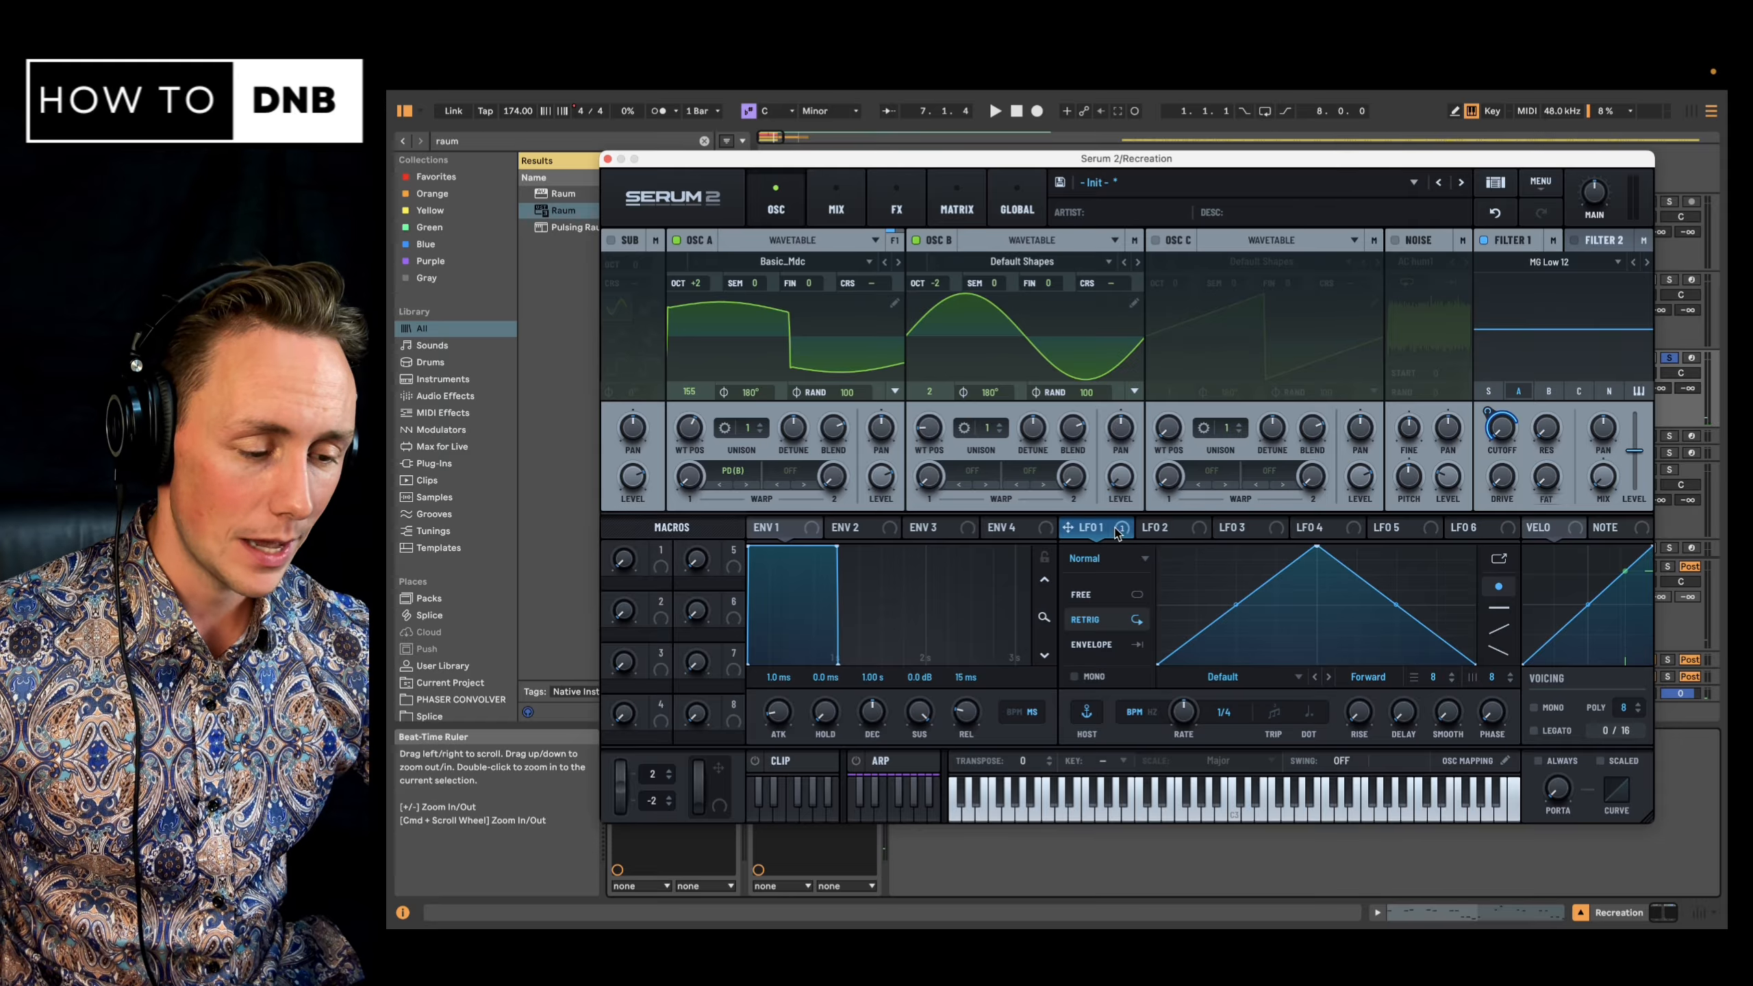
left_click_drag(1180, 530, 880, 477)
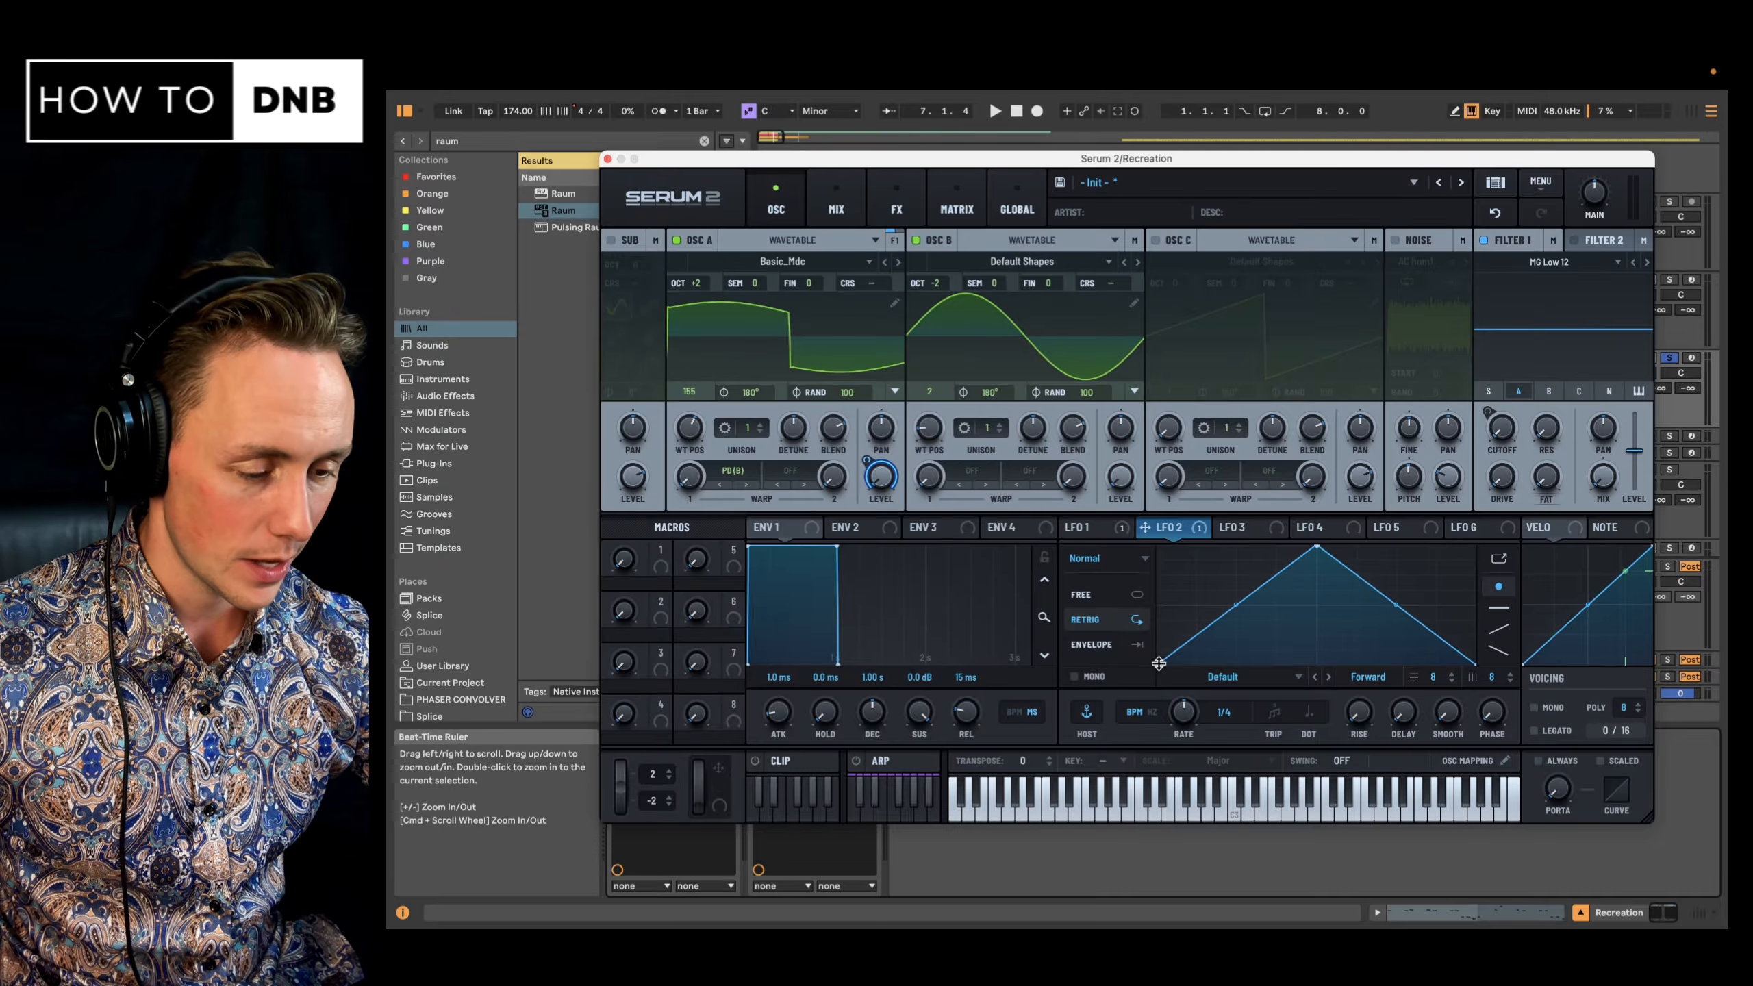
left_click_drag(1158, 663, 1154, 591)
key("space")
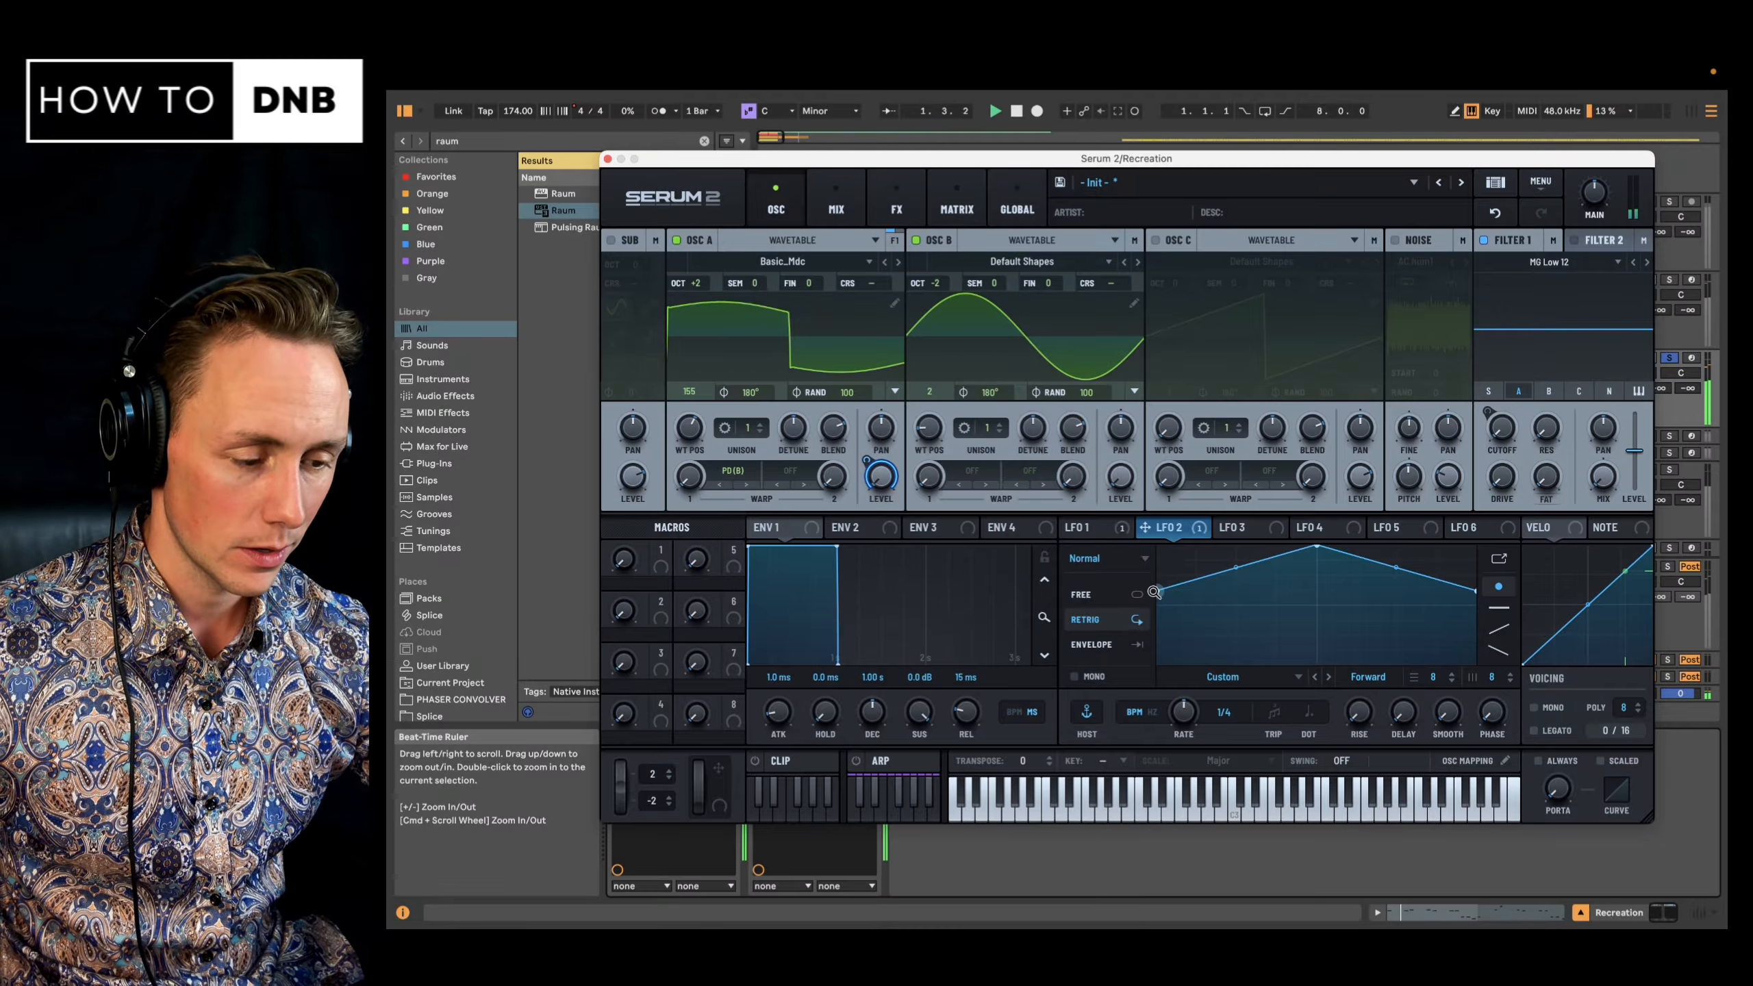
left_click_drag(1154, 592, 1157, 606)
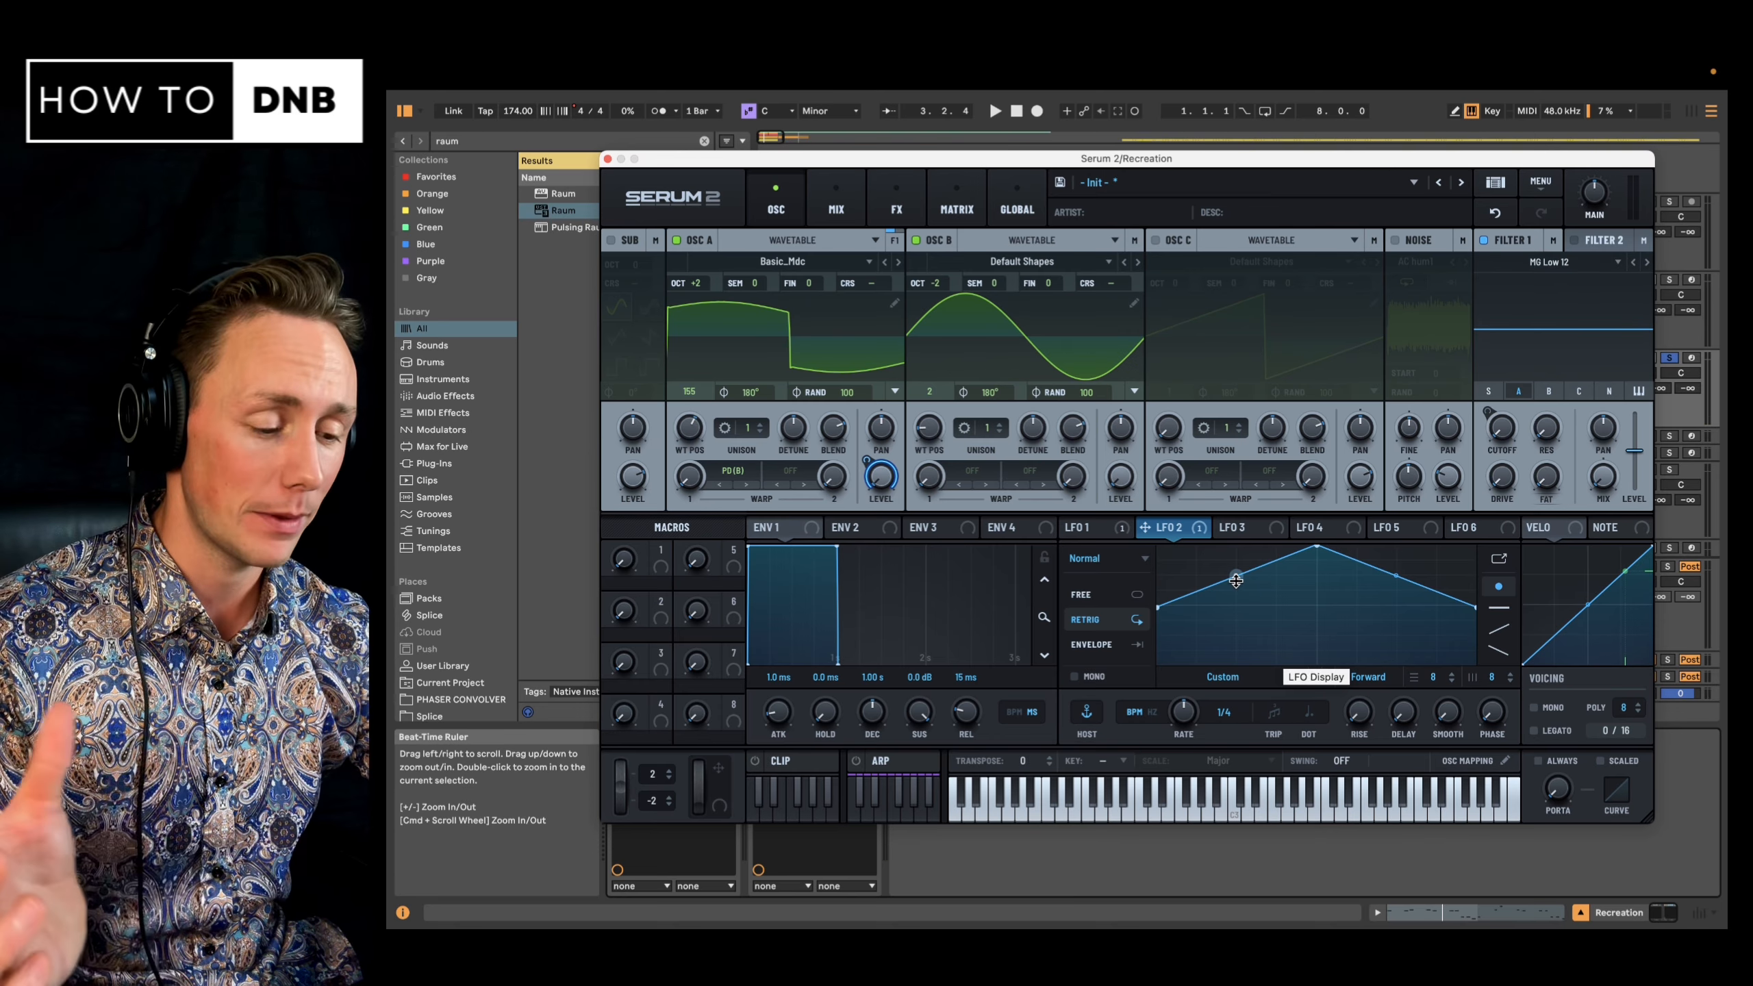
key("space")
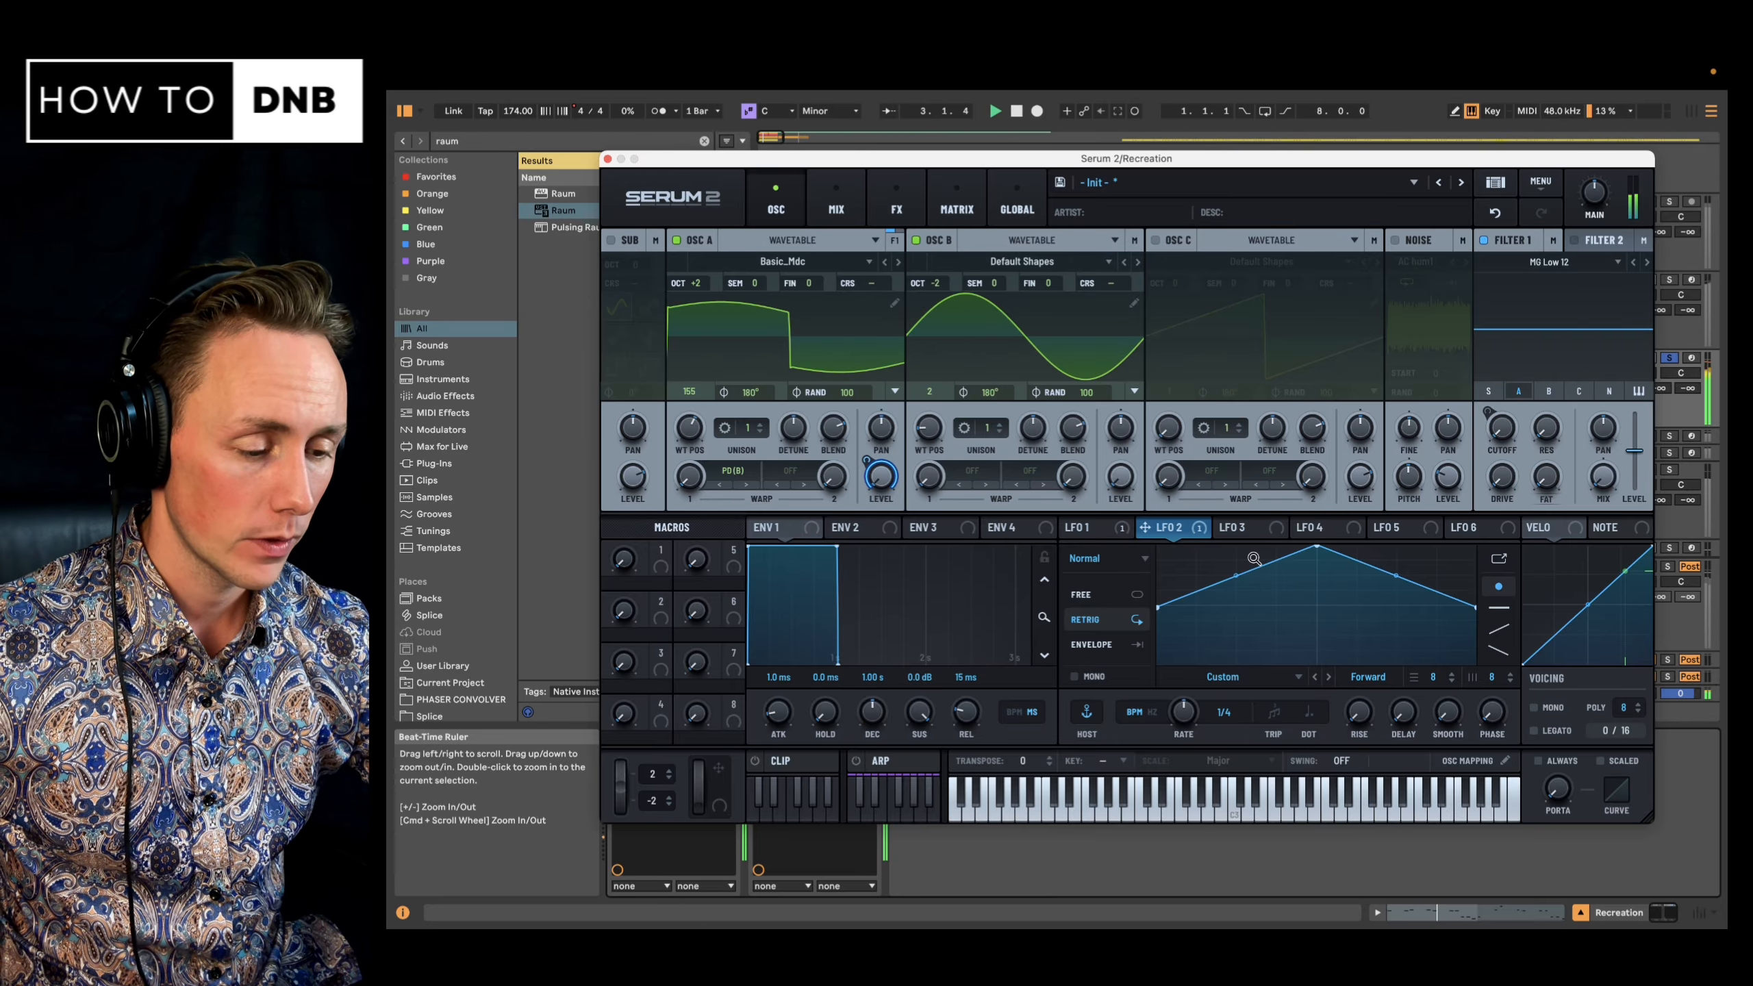
key("space")
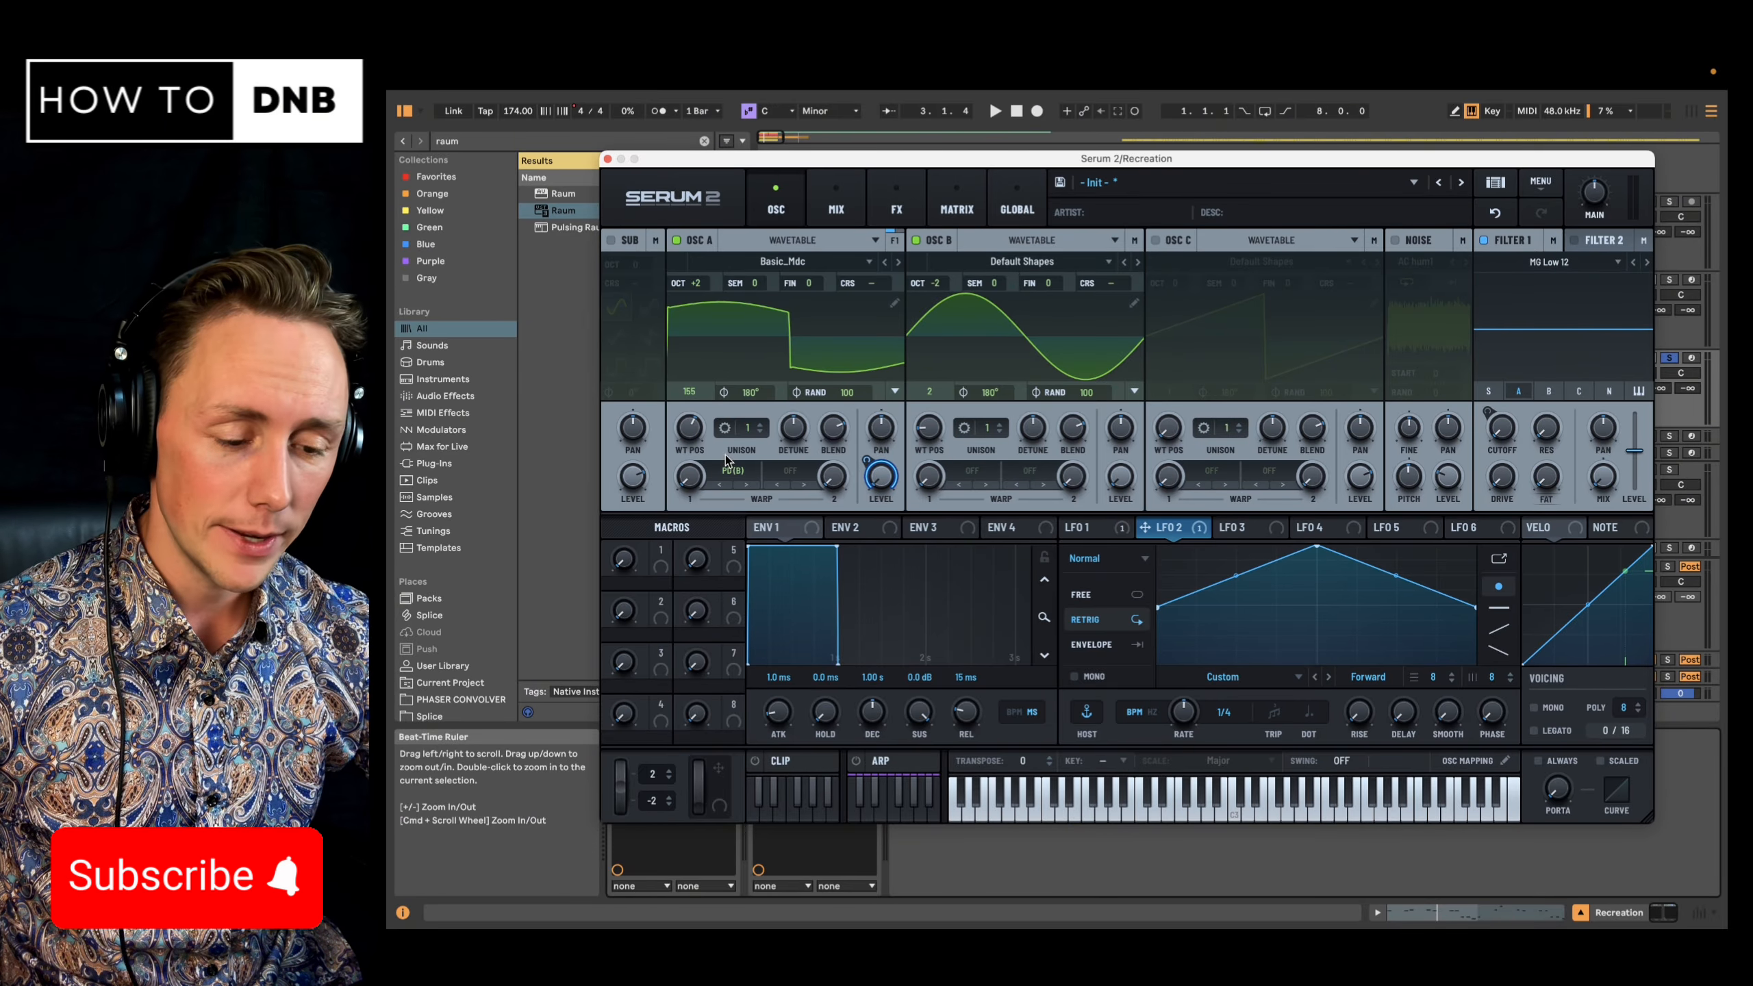
- Adjust oscillator A's PD (B) phase distortion warp amount while auditioning the loop
mouse_move(690, 481)
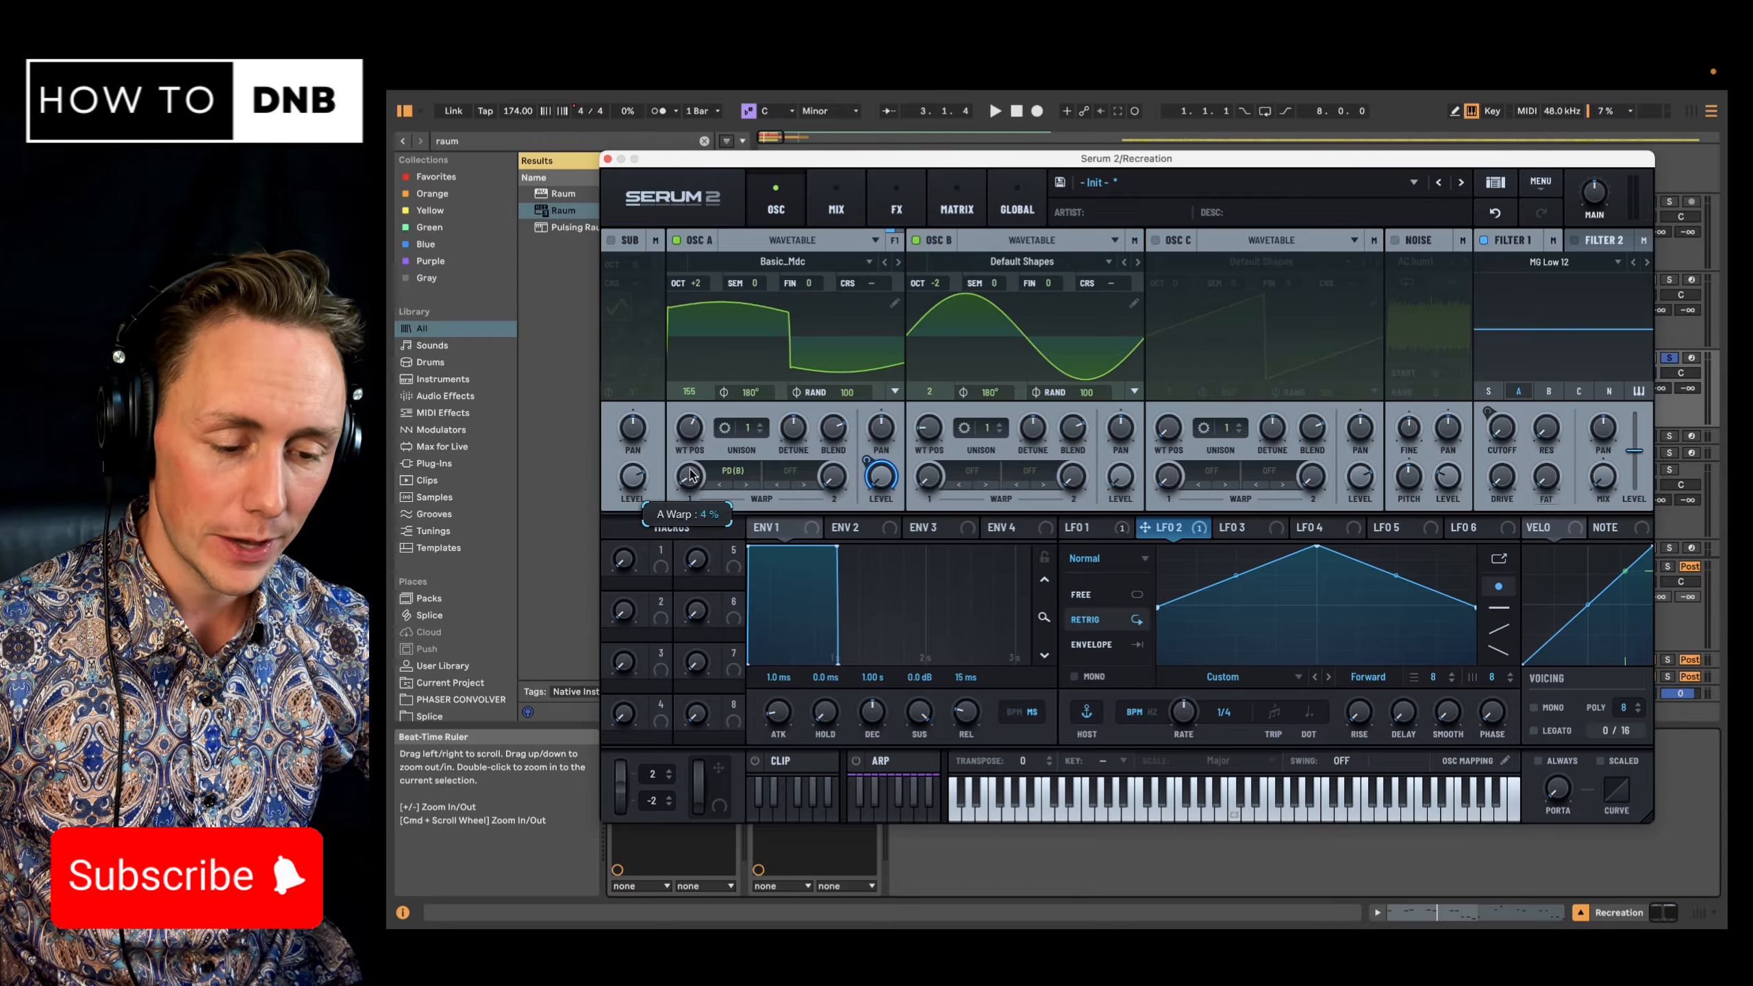
mouse_move(690, 475)
left_mouse_down()
mouse_move(695, 450)
mouse_move(702, 487)
left_mouse_up()
key("space")
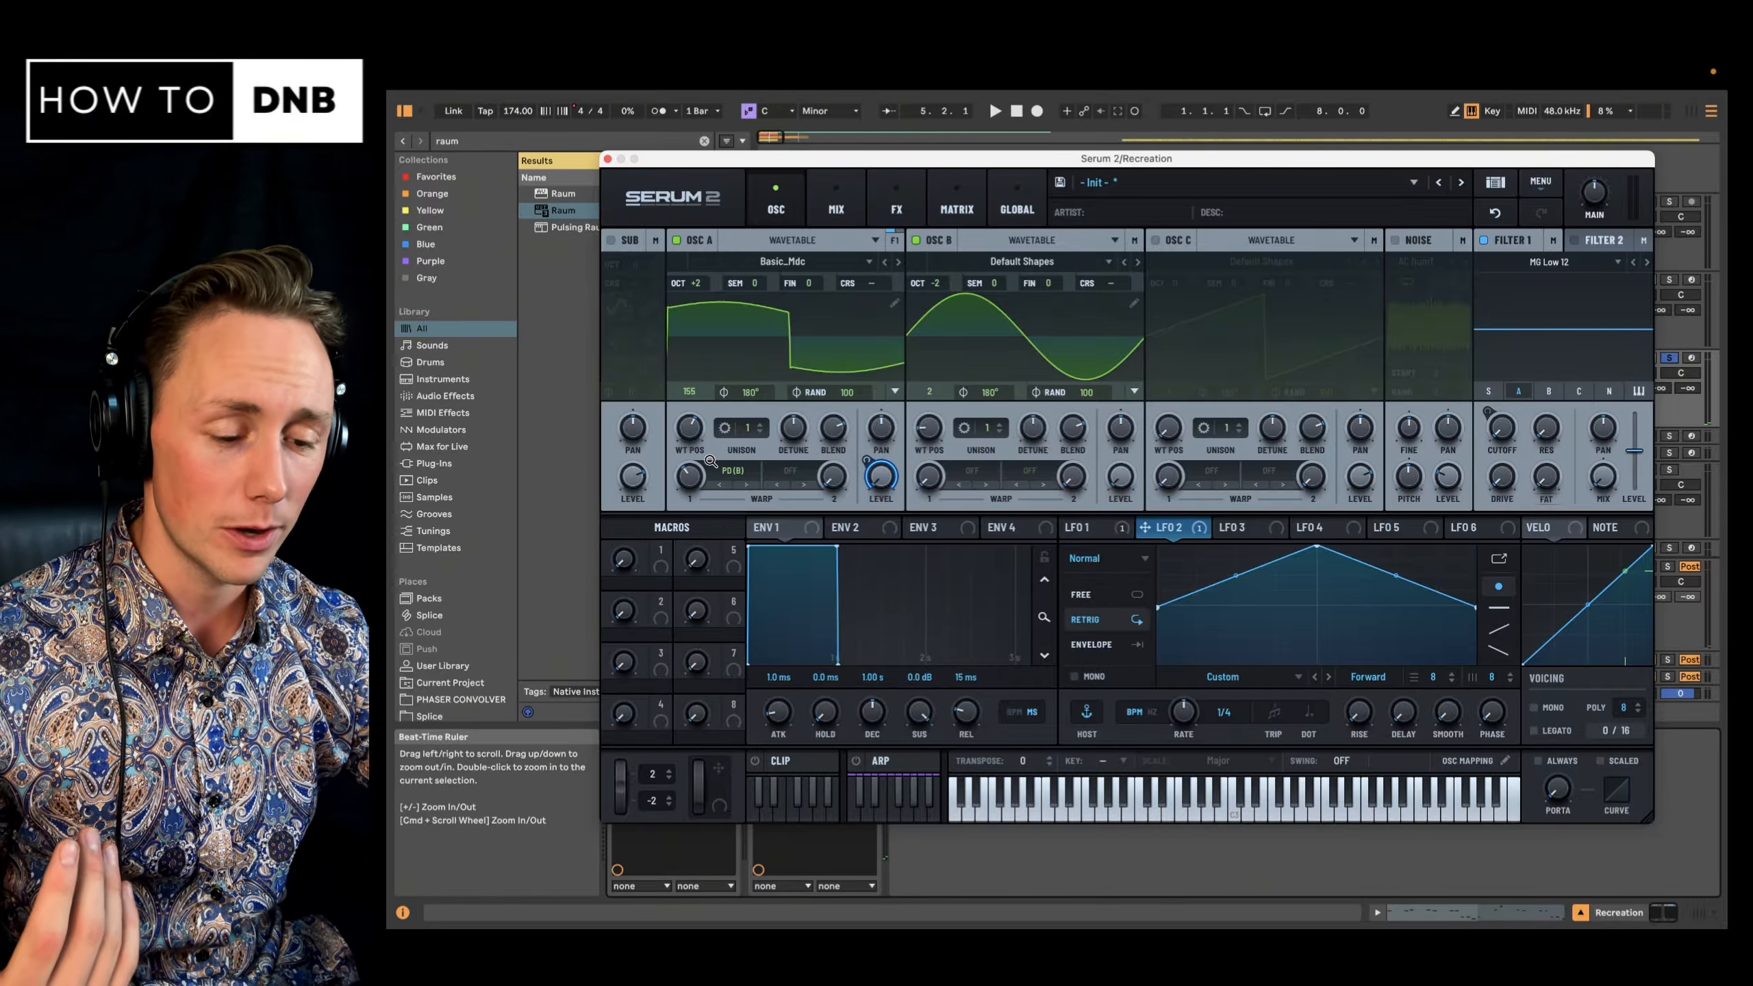
key("space")
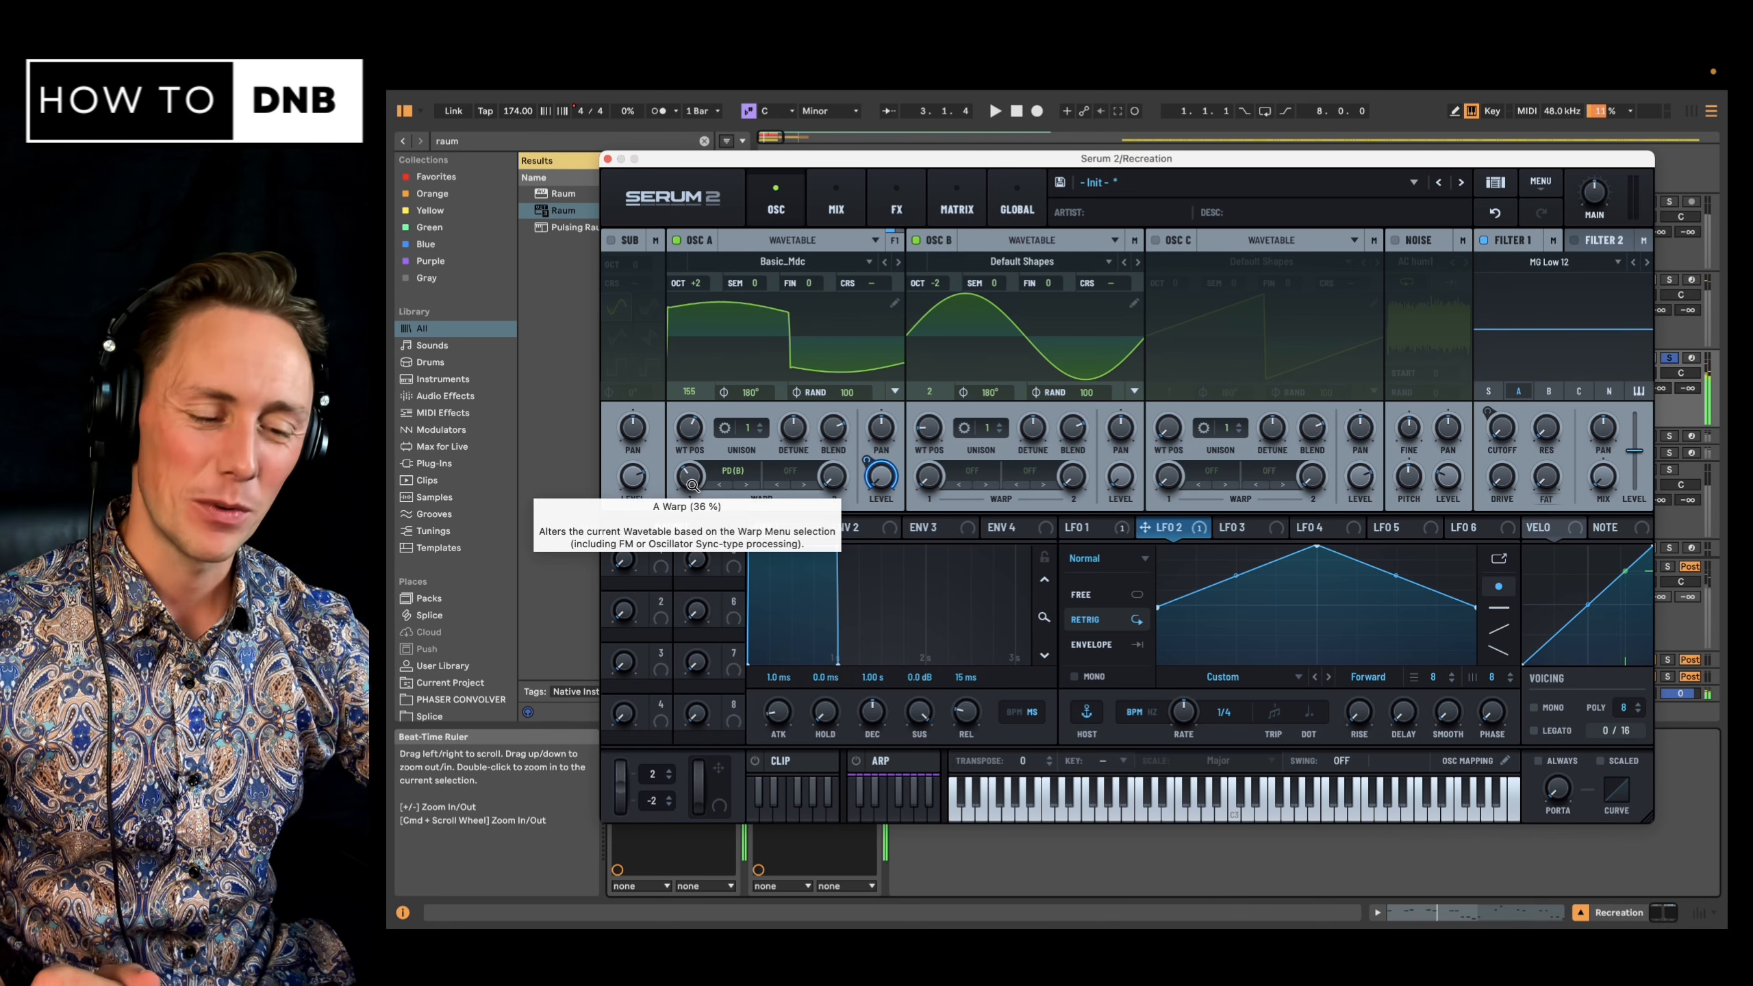
left_click_drag(693, 486, 692, 524)
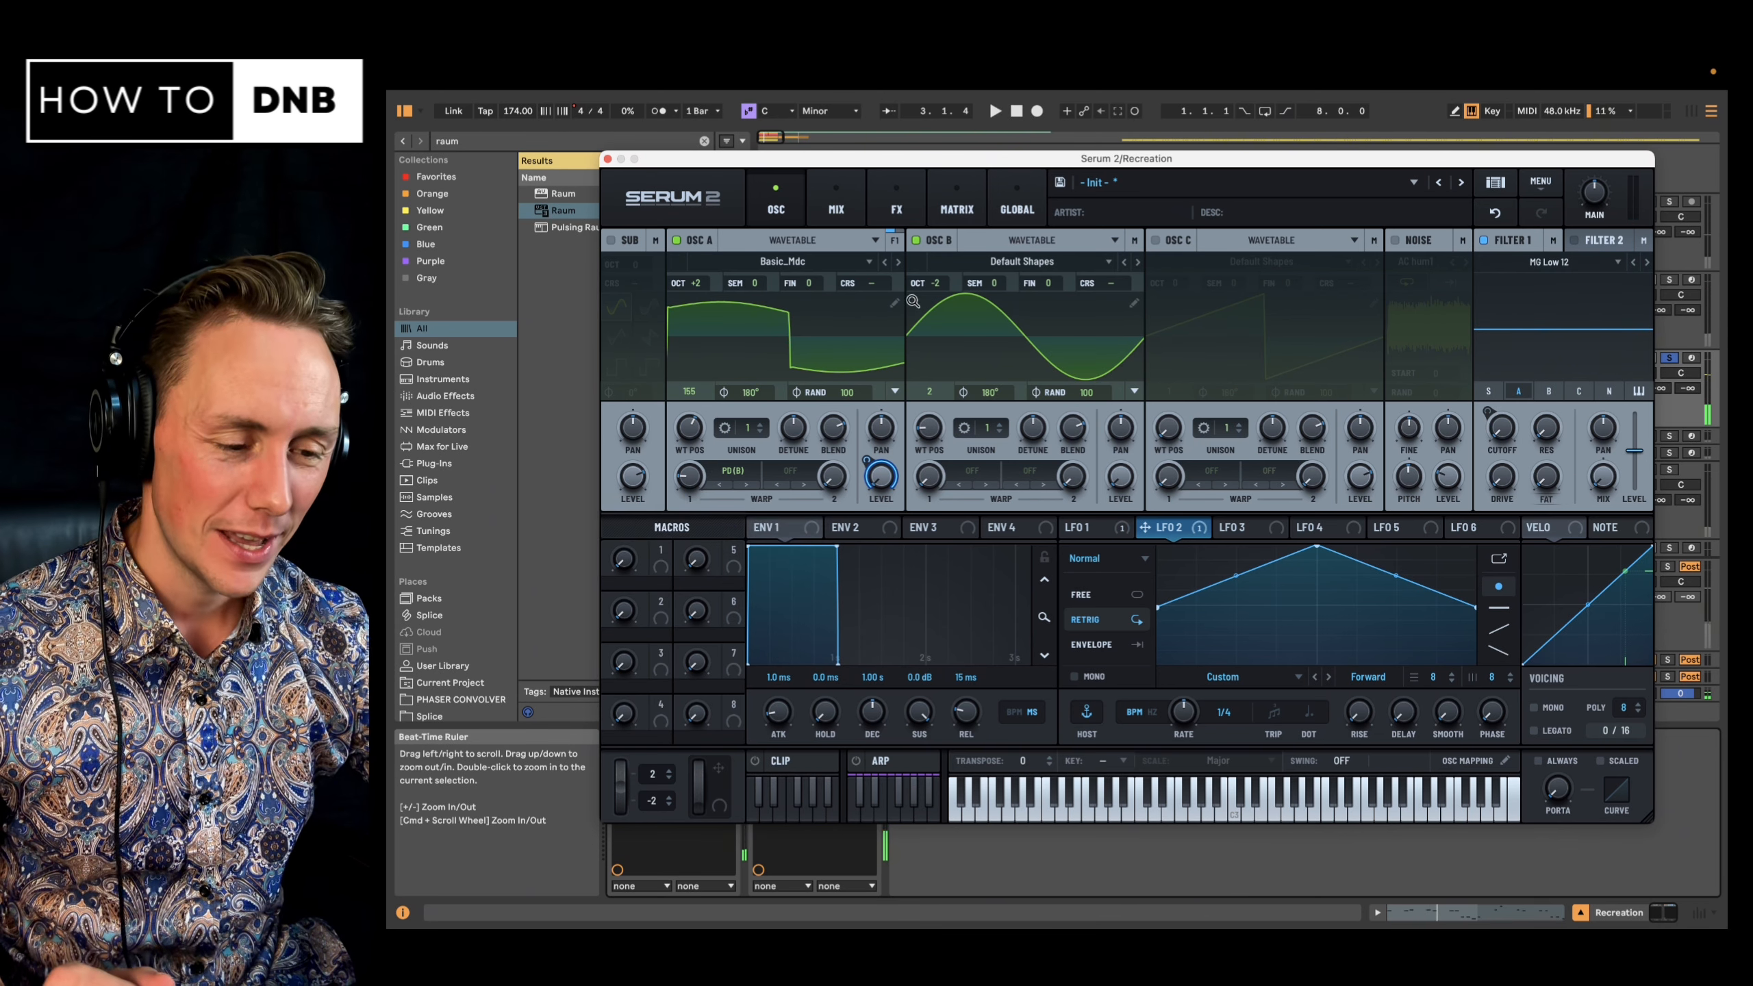
- Audition several octaves for oscillator B, settle on -1, and fine-tune oscillator A's warp amount
left_click_drag(931, 284, 952, 252)
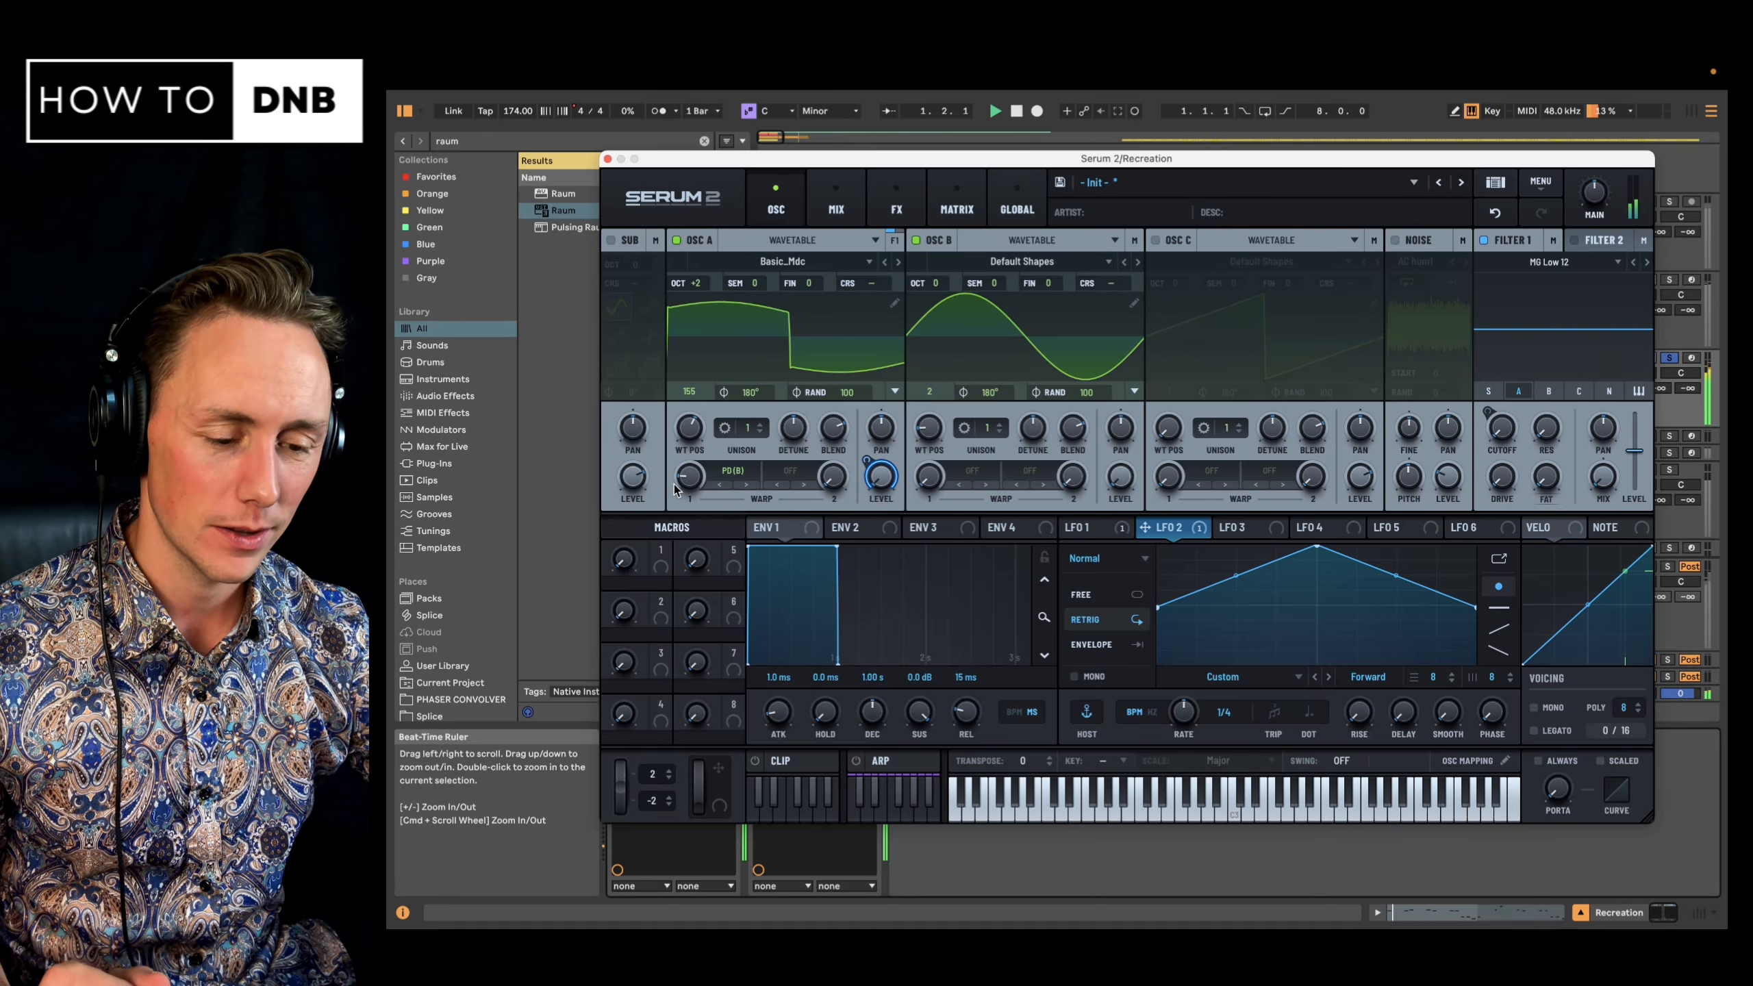
left_click_drag(693, 488, 694, 467)
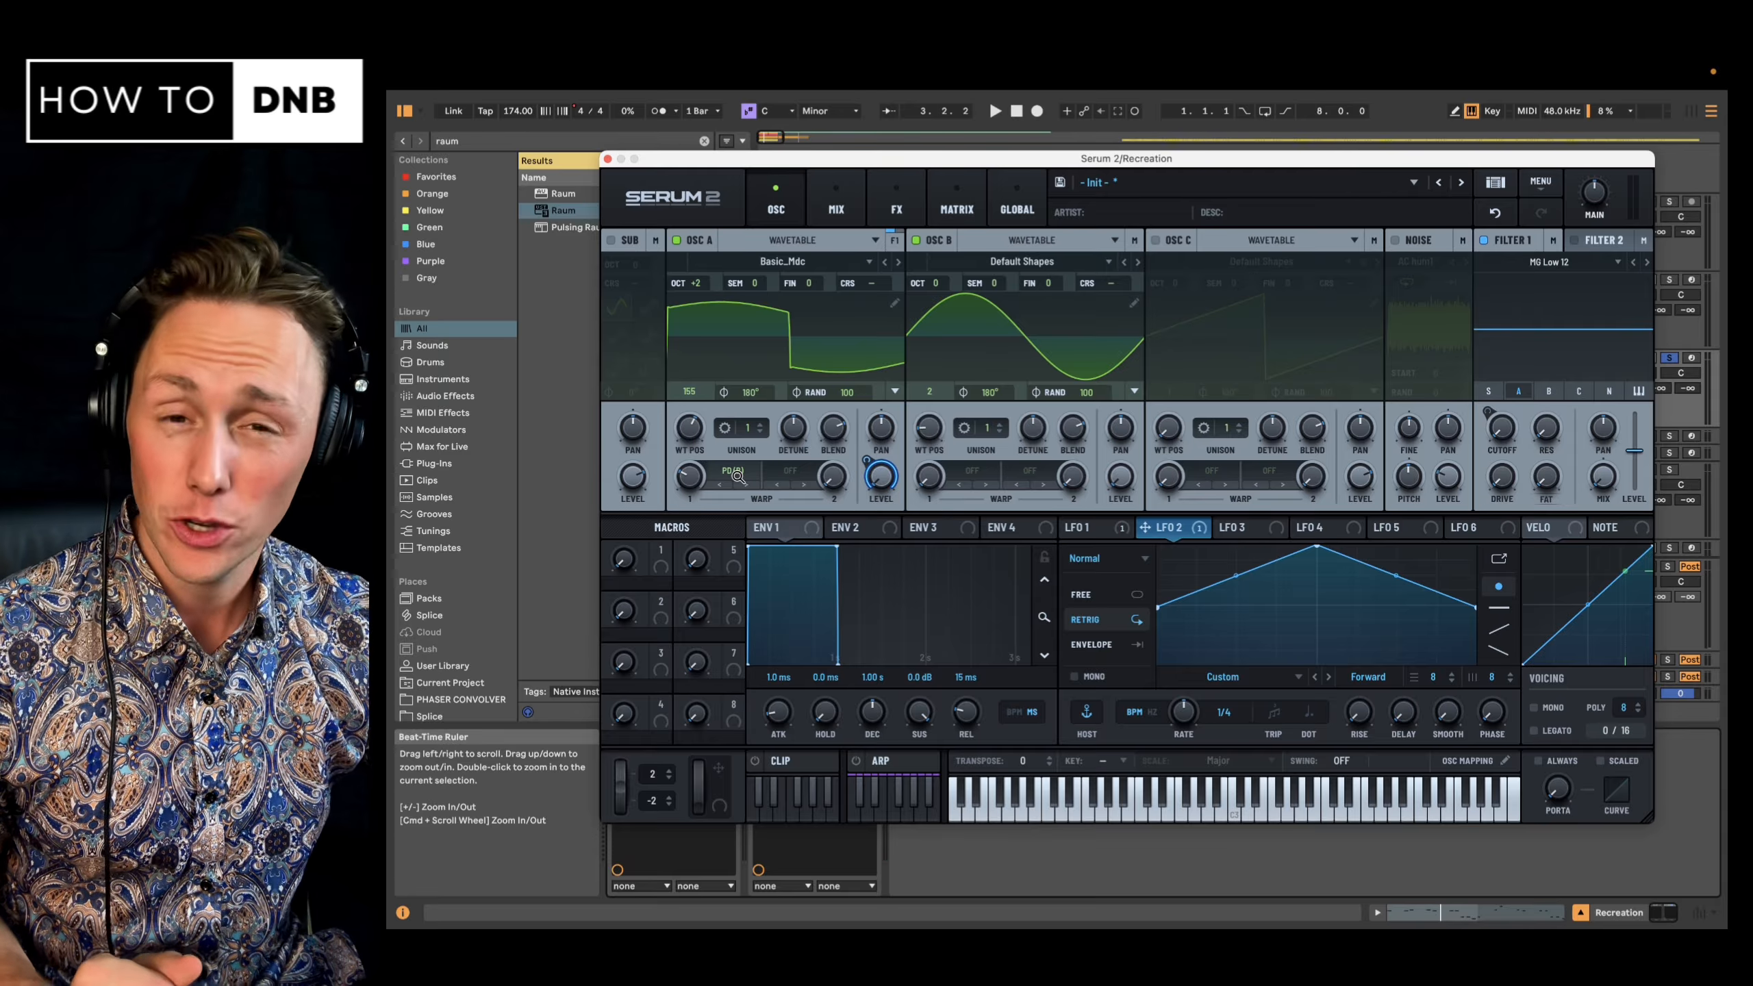
key("space")
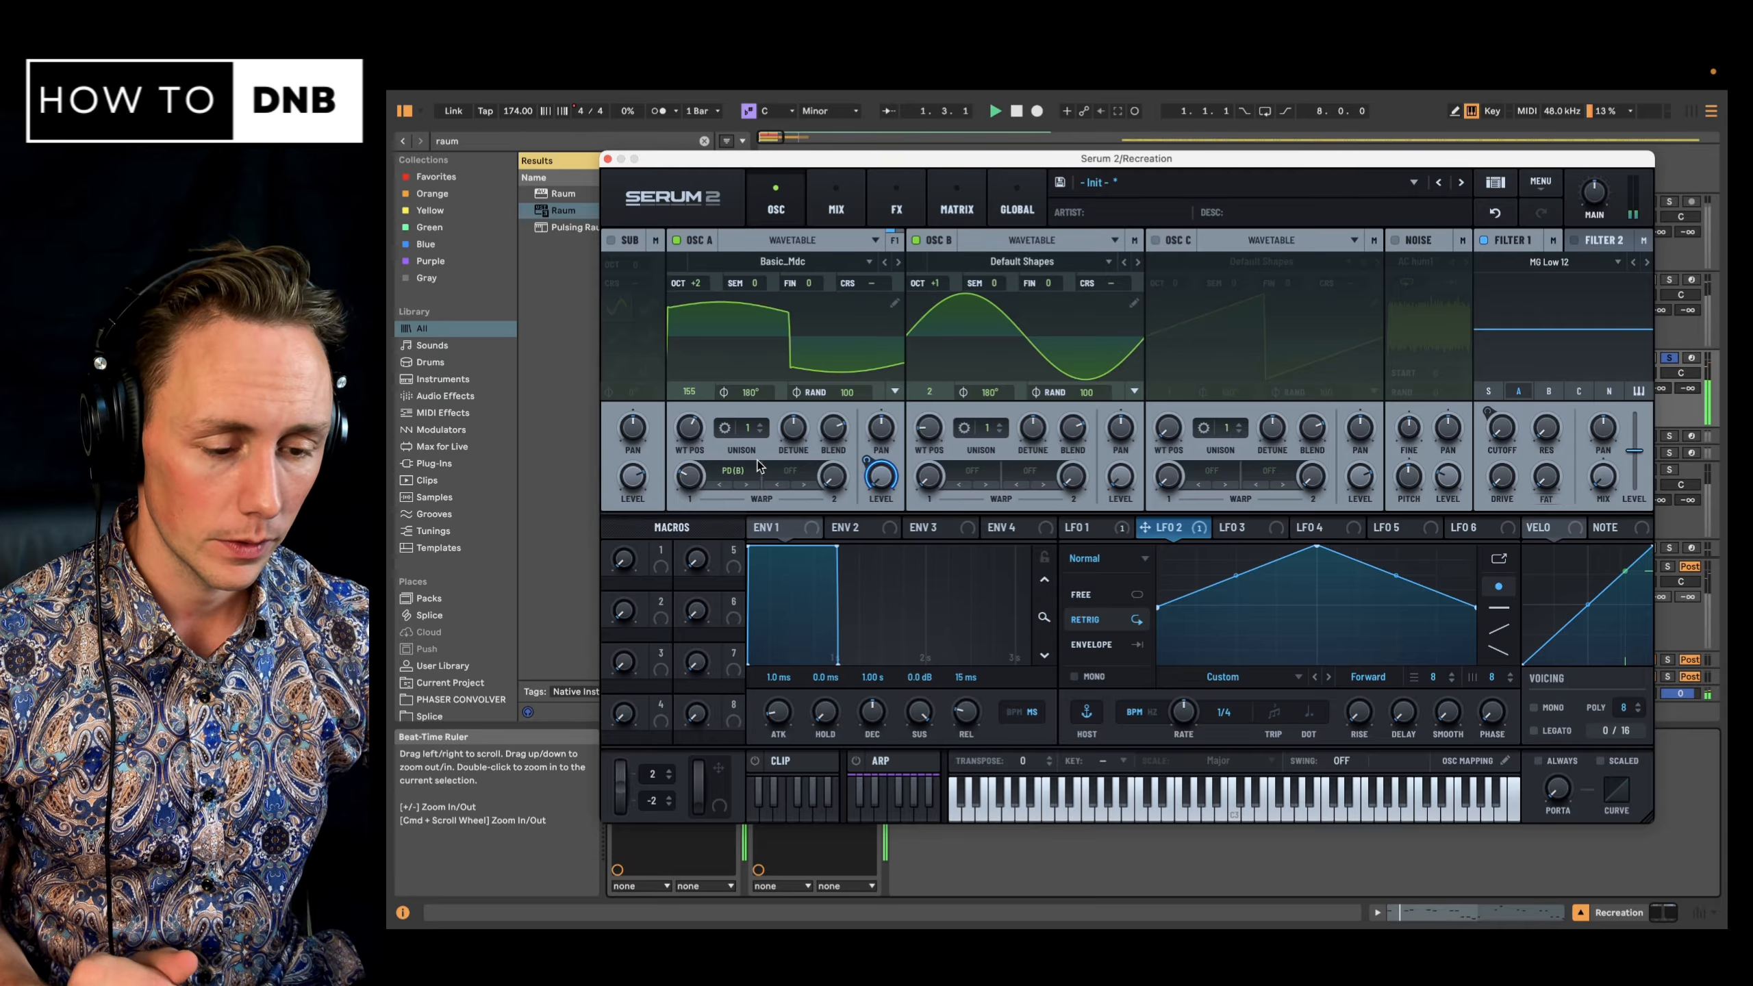
mouse_move(716, 465)
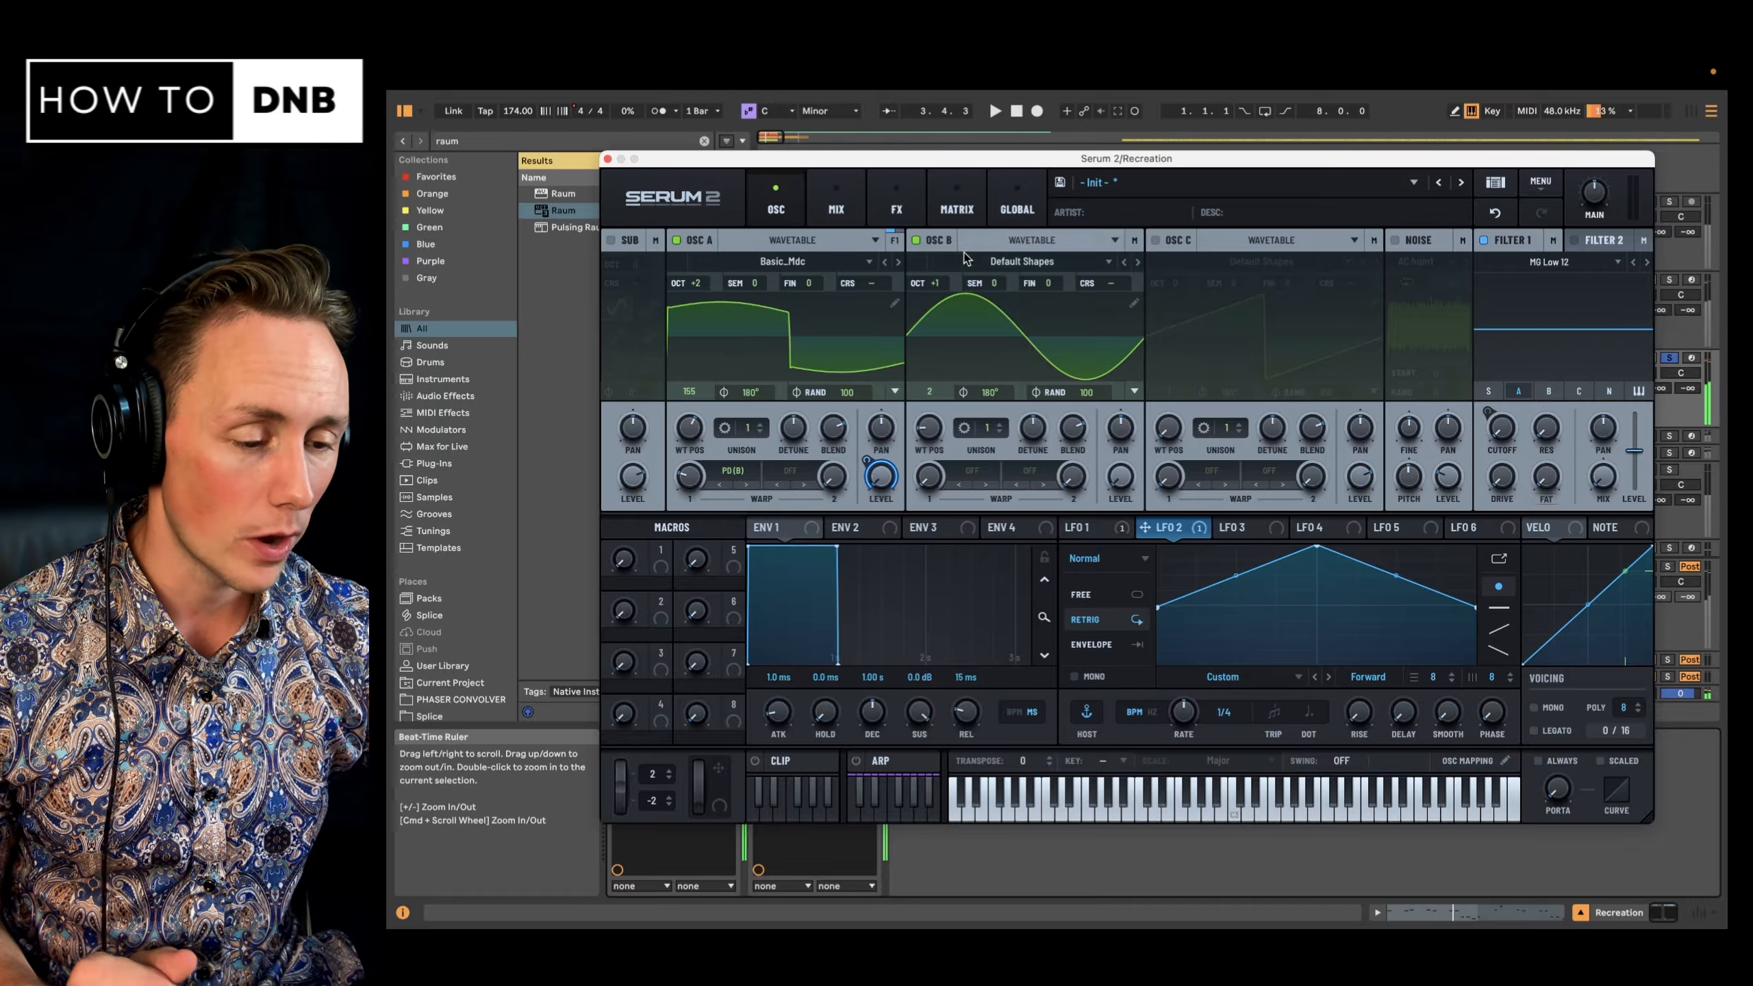
left_click_drag(951, 283, 952, 262)
mouse_move(718, 489)
left_mouse_down()
mouse_move(734, 433)
mouse_move(735, 511)
left_mouse_up()
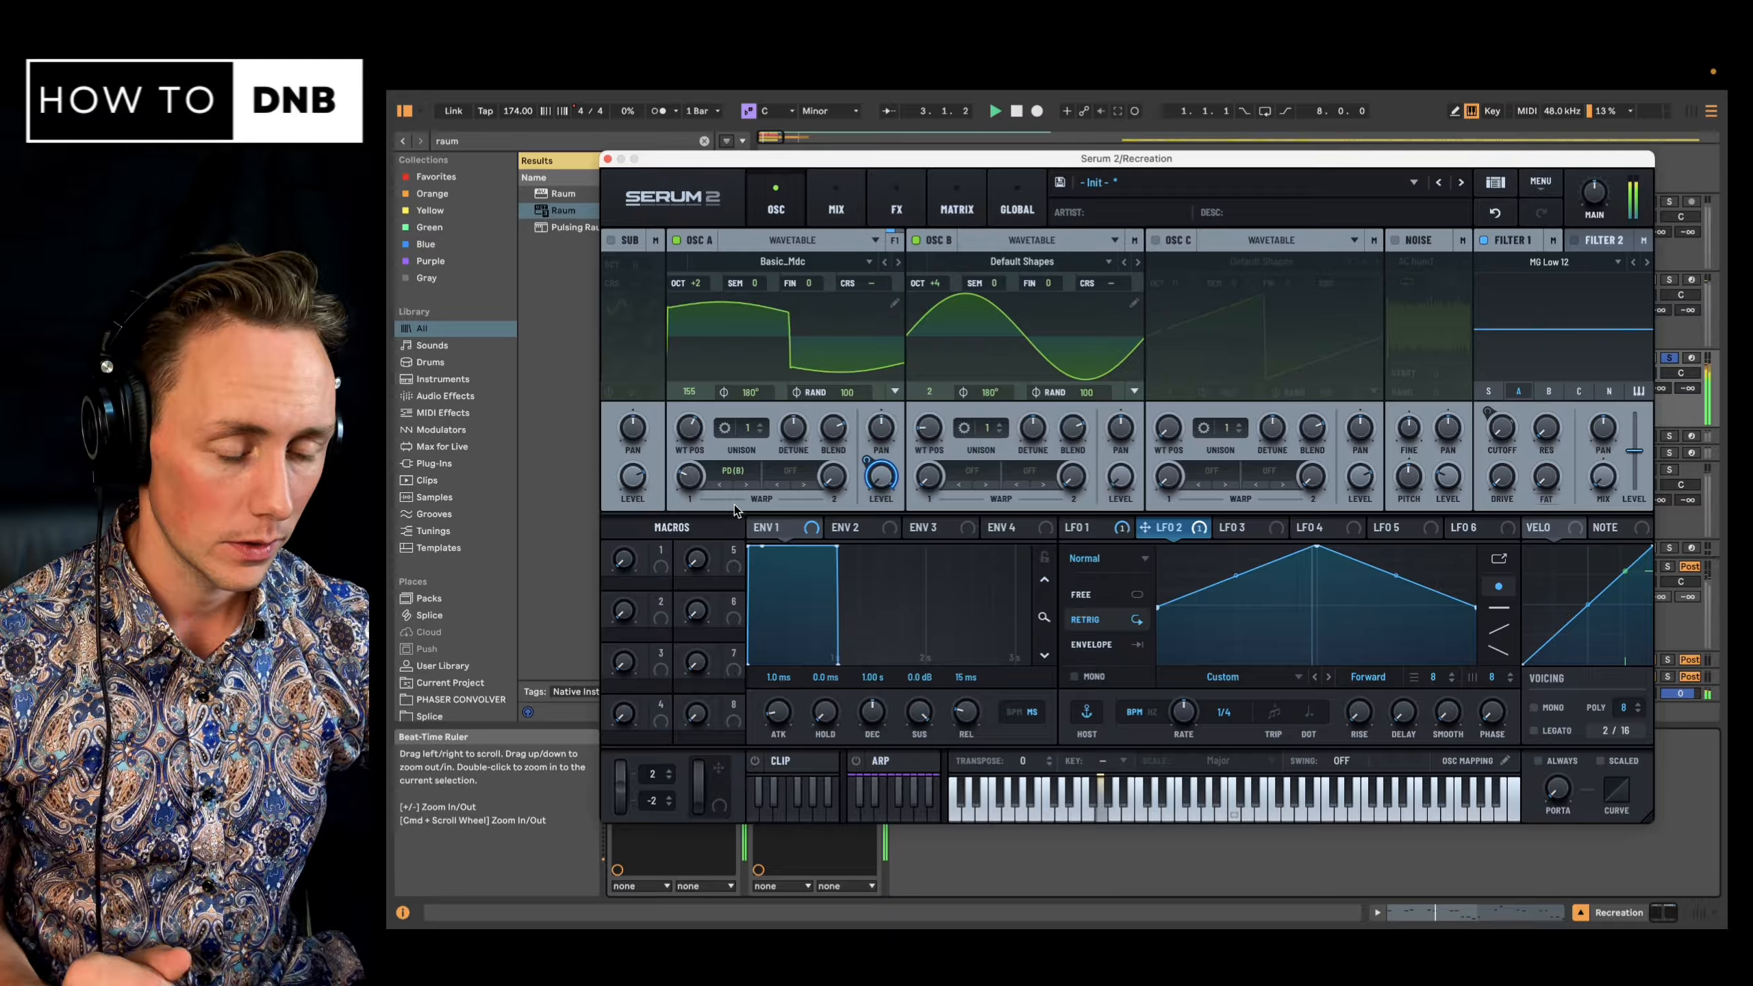
left_click_drag(935, 359, 934, 419)
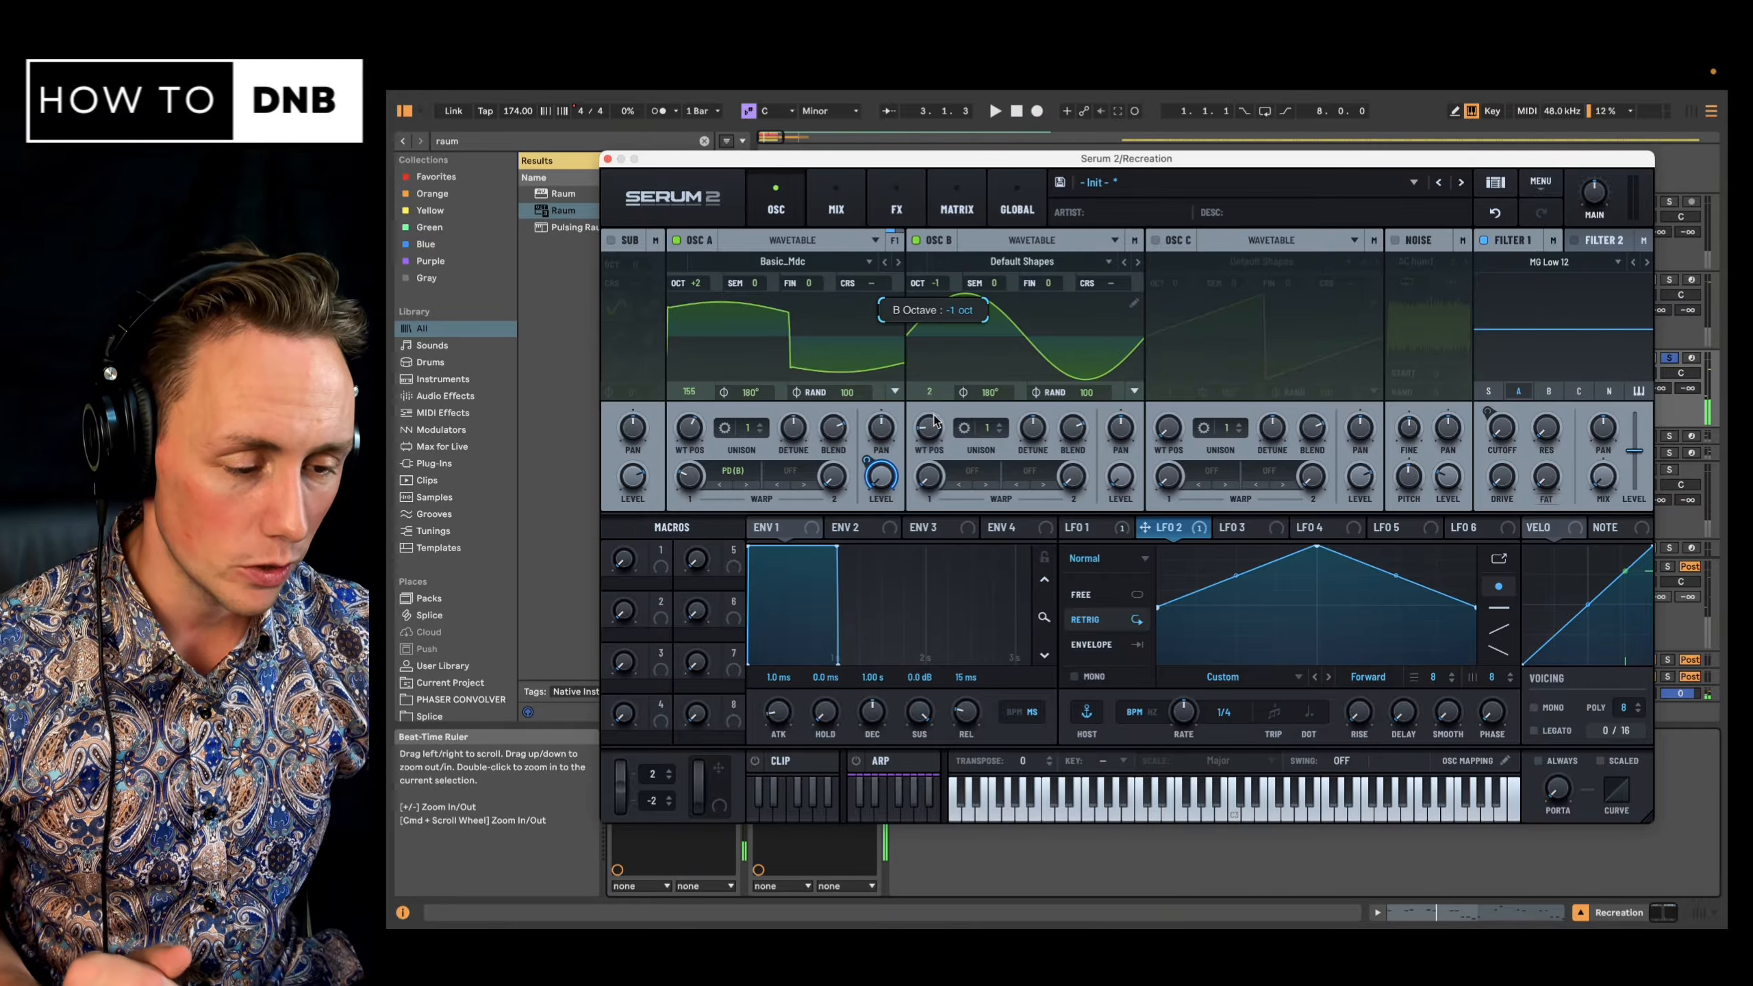
left_click_drag(725, 469, 703, 487)
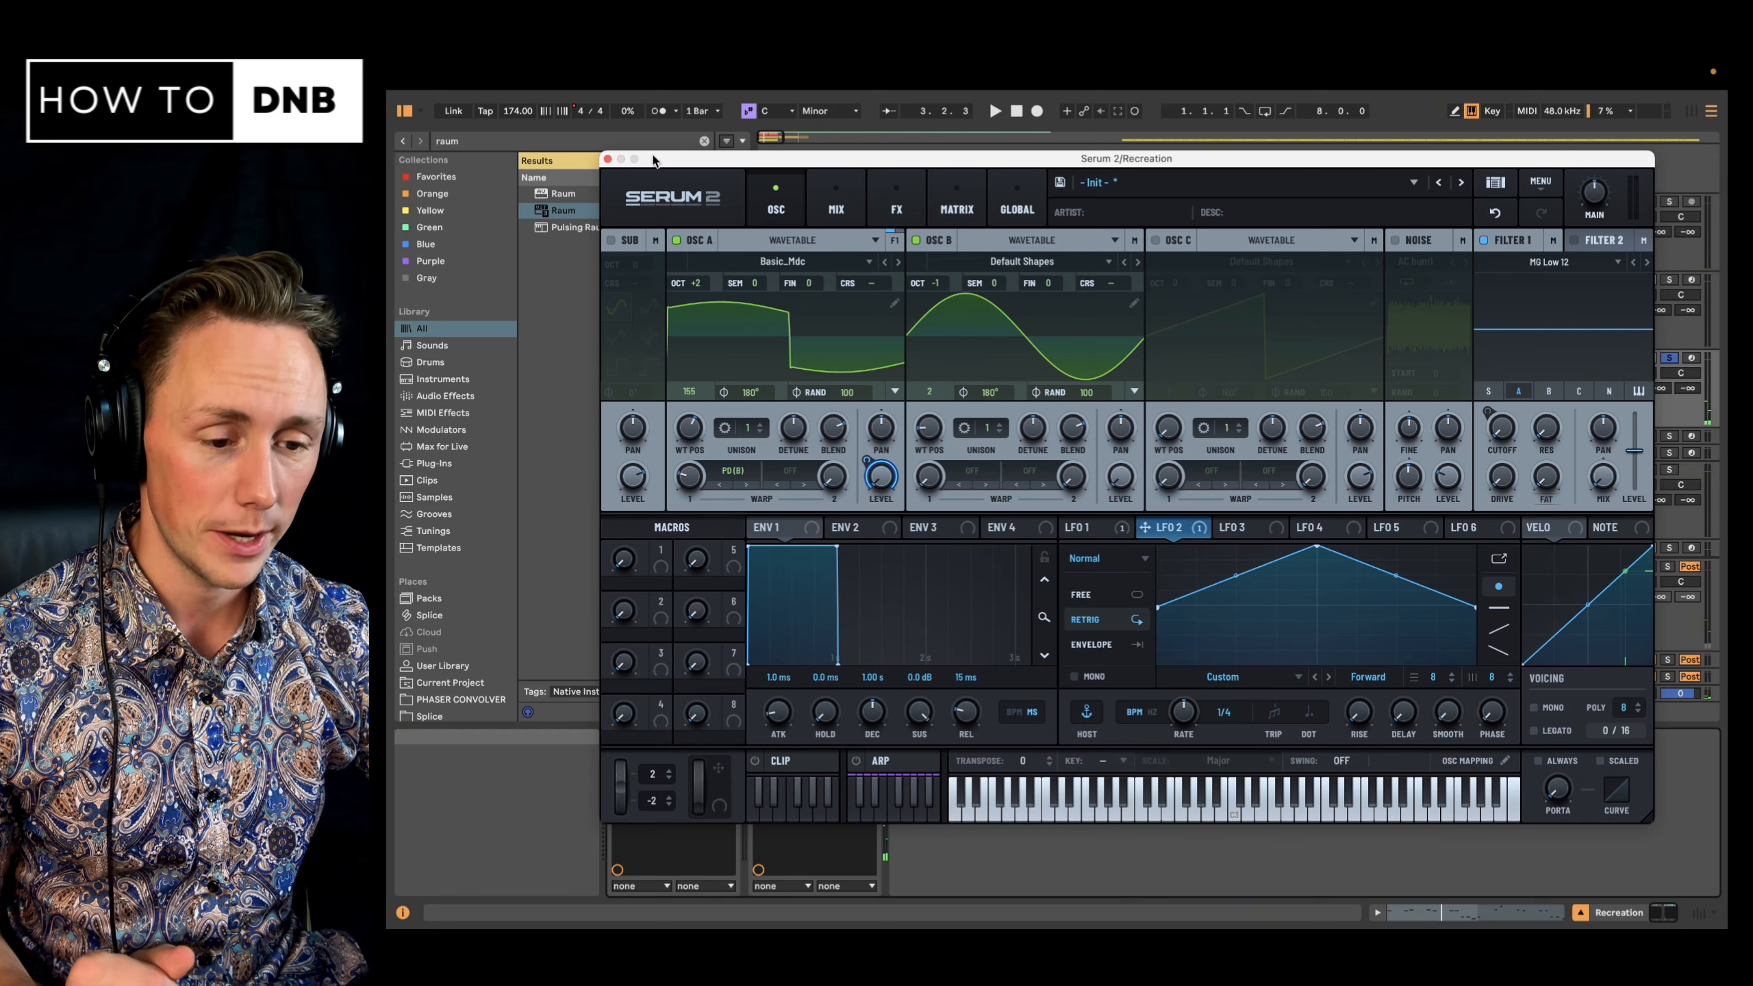
- Hide the synth window and add a Limiter after Raum on the Recreation track
key("super+alt+p")
left_click(627, 144)
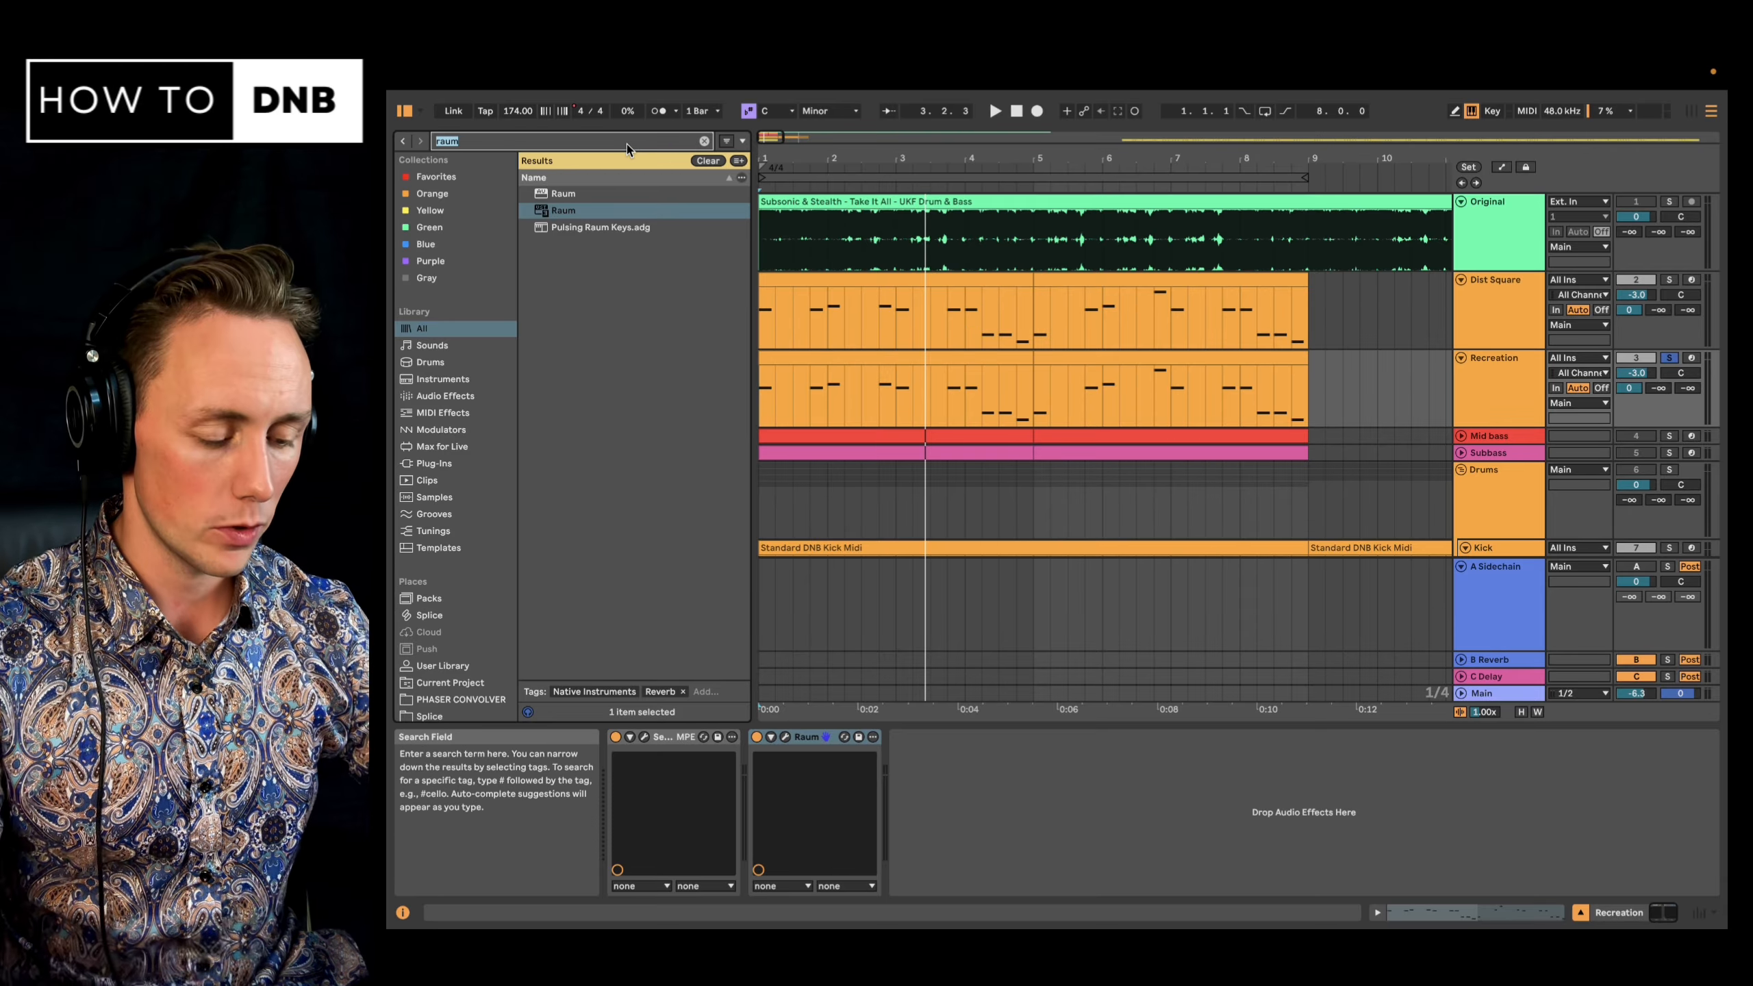
type("limit")
left_click_drag(621, 194, 947, 763)
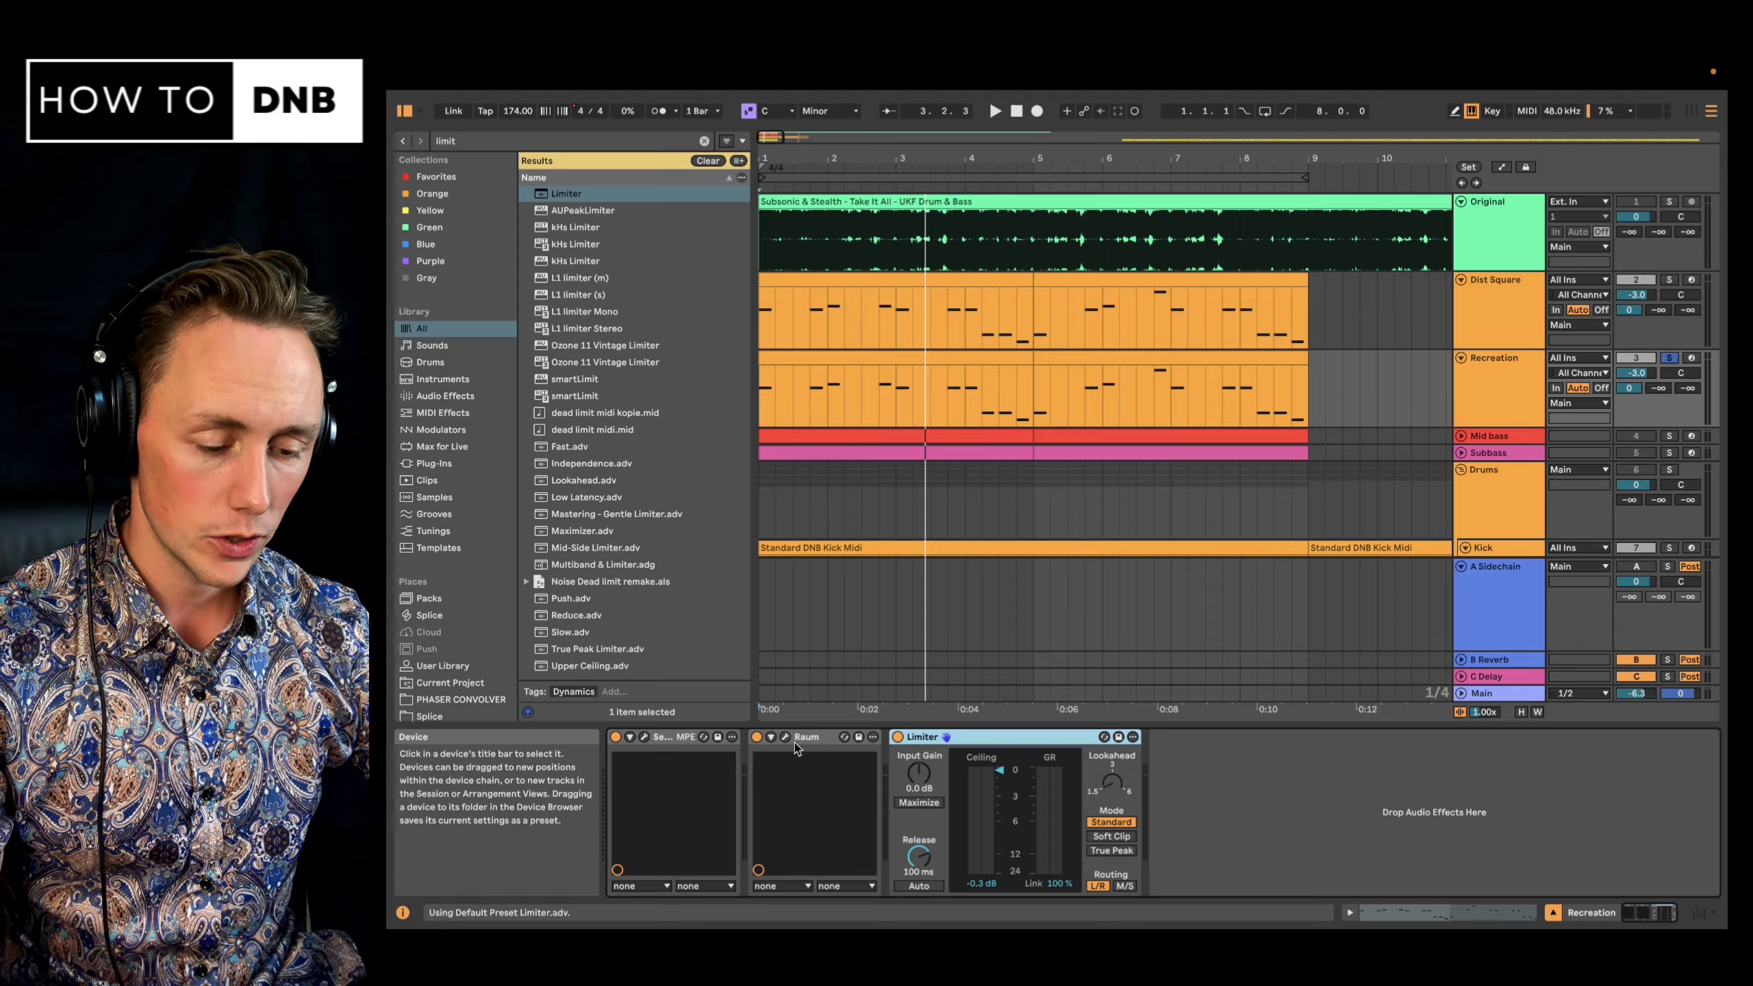
- Find KClip Zero in the browser and insert it between Serum 2 and Raum
left_click(656, 141)
type("kclip")
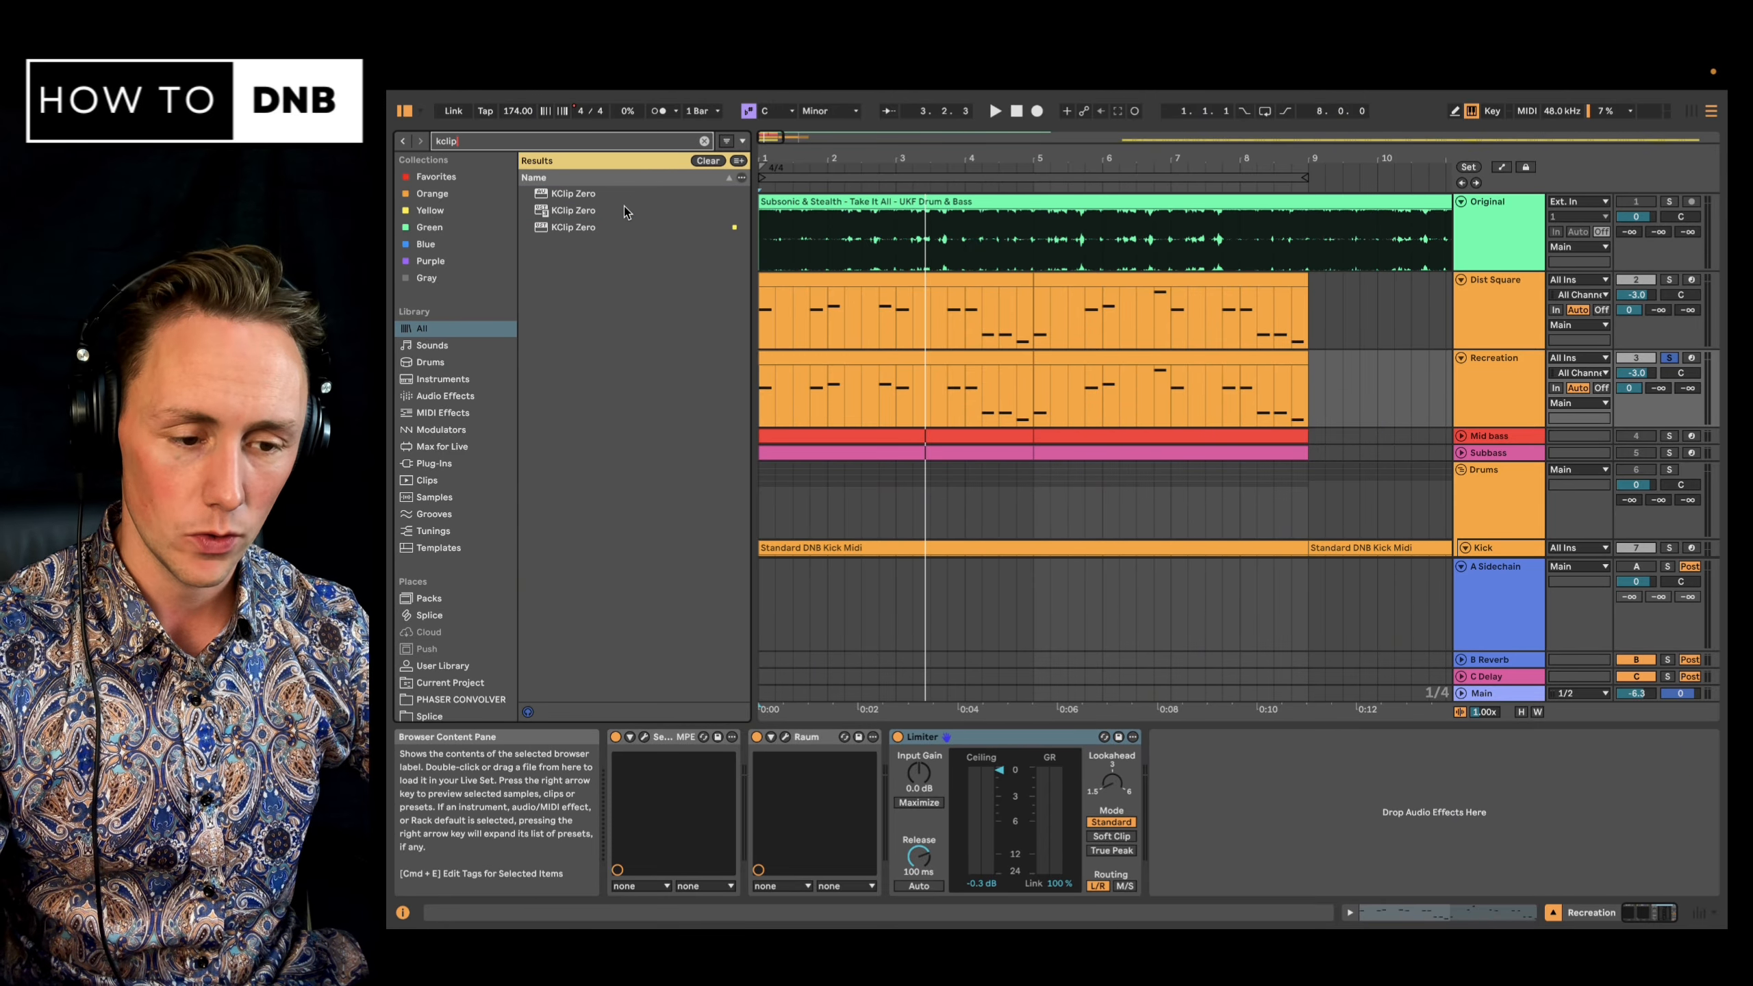
left_click(599, 215)
left_click_drag(599, 216, 802, 780)
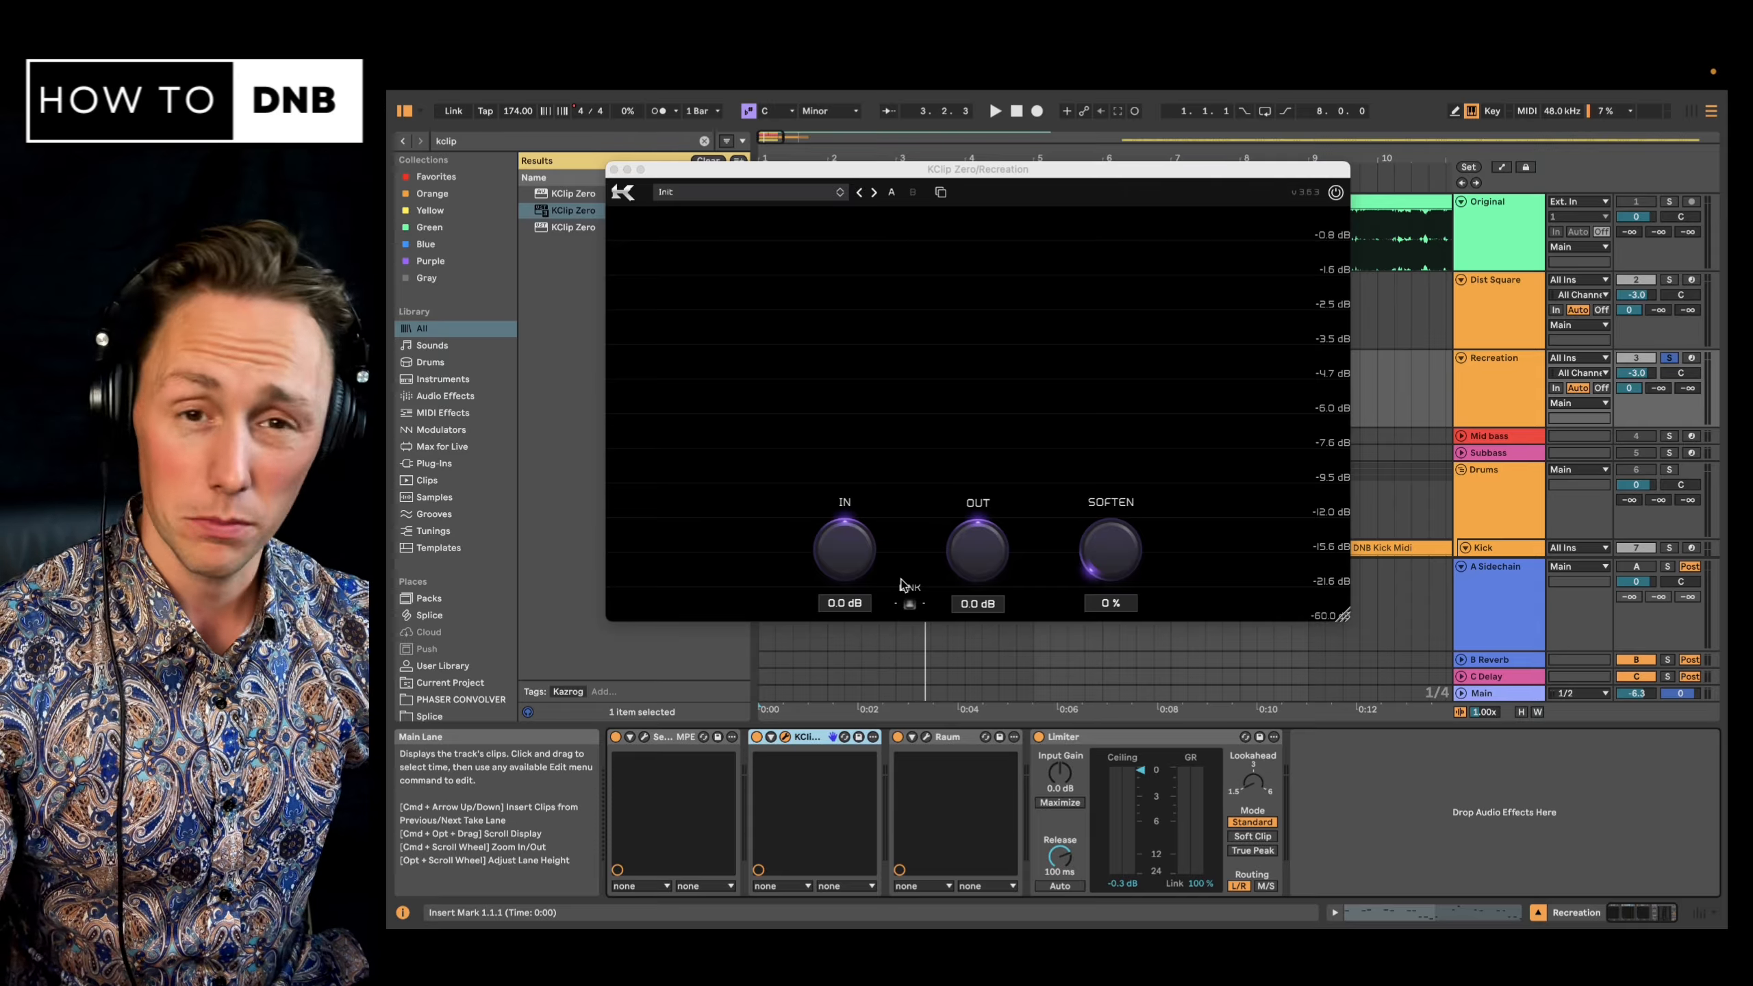
- Play the loop and set KClip Zero's input to 10.5 dB and its soften amount to 39%
left_click(854, 558)
key("space")
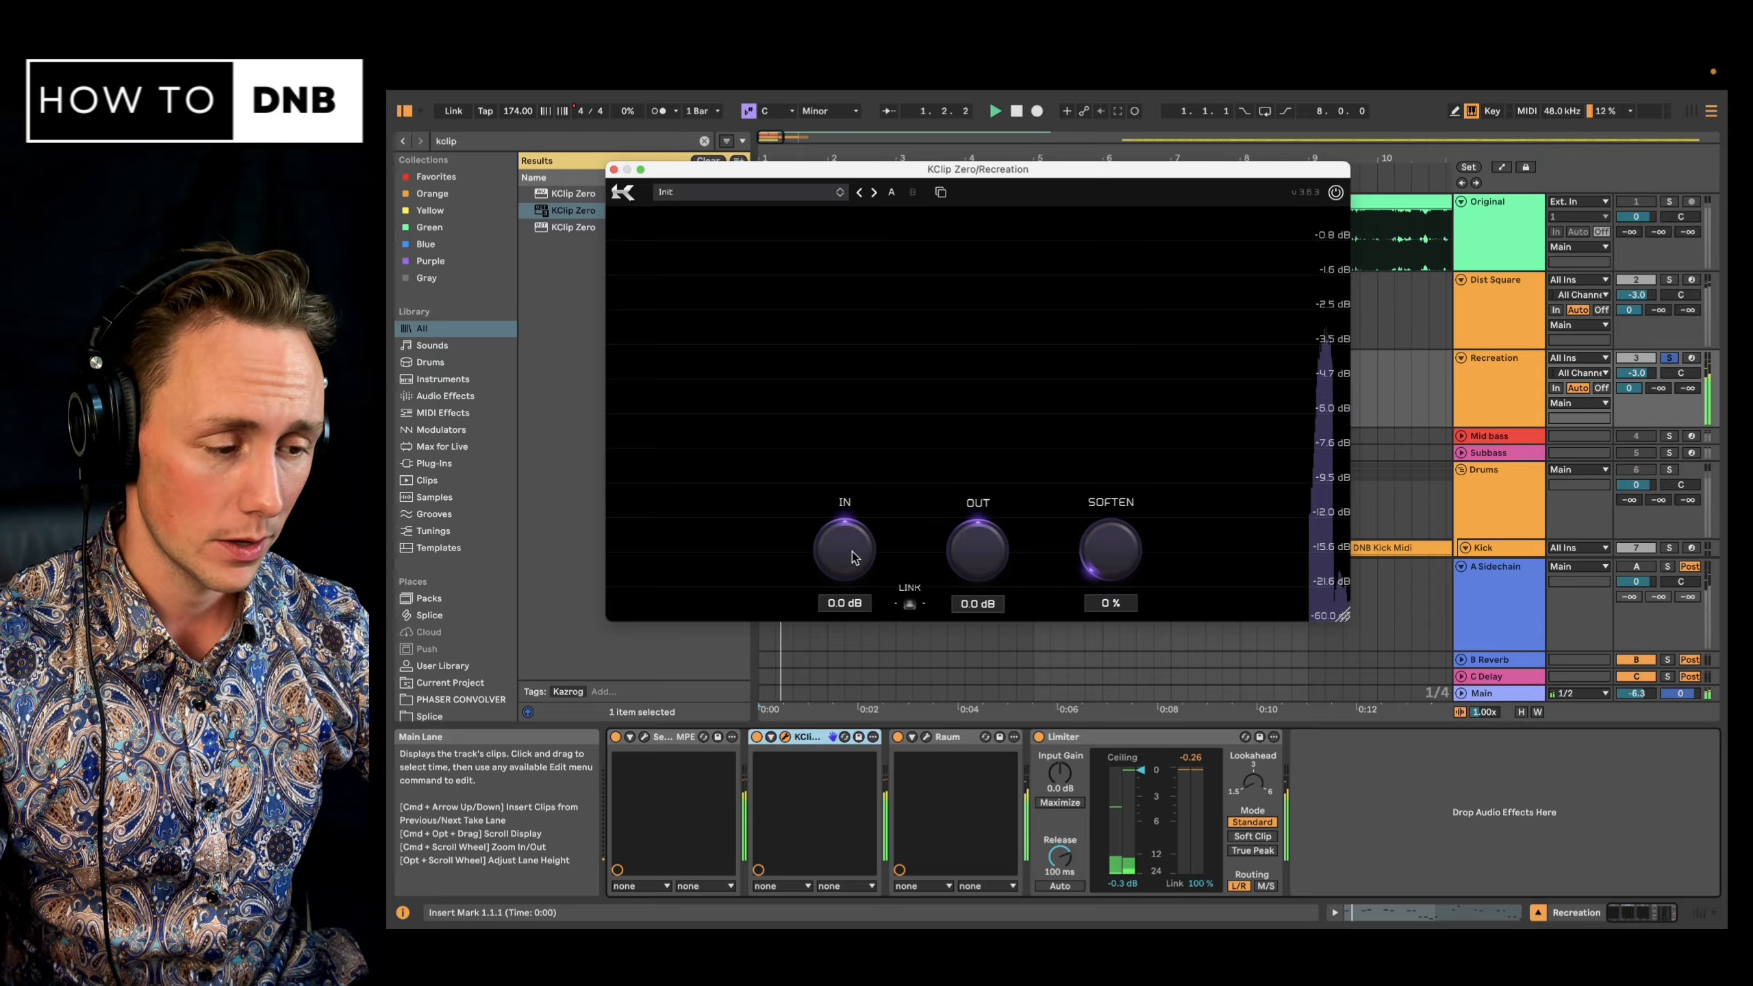
left_click_drag(854, 558, 863, 497)
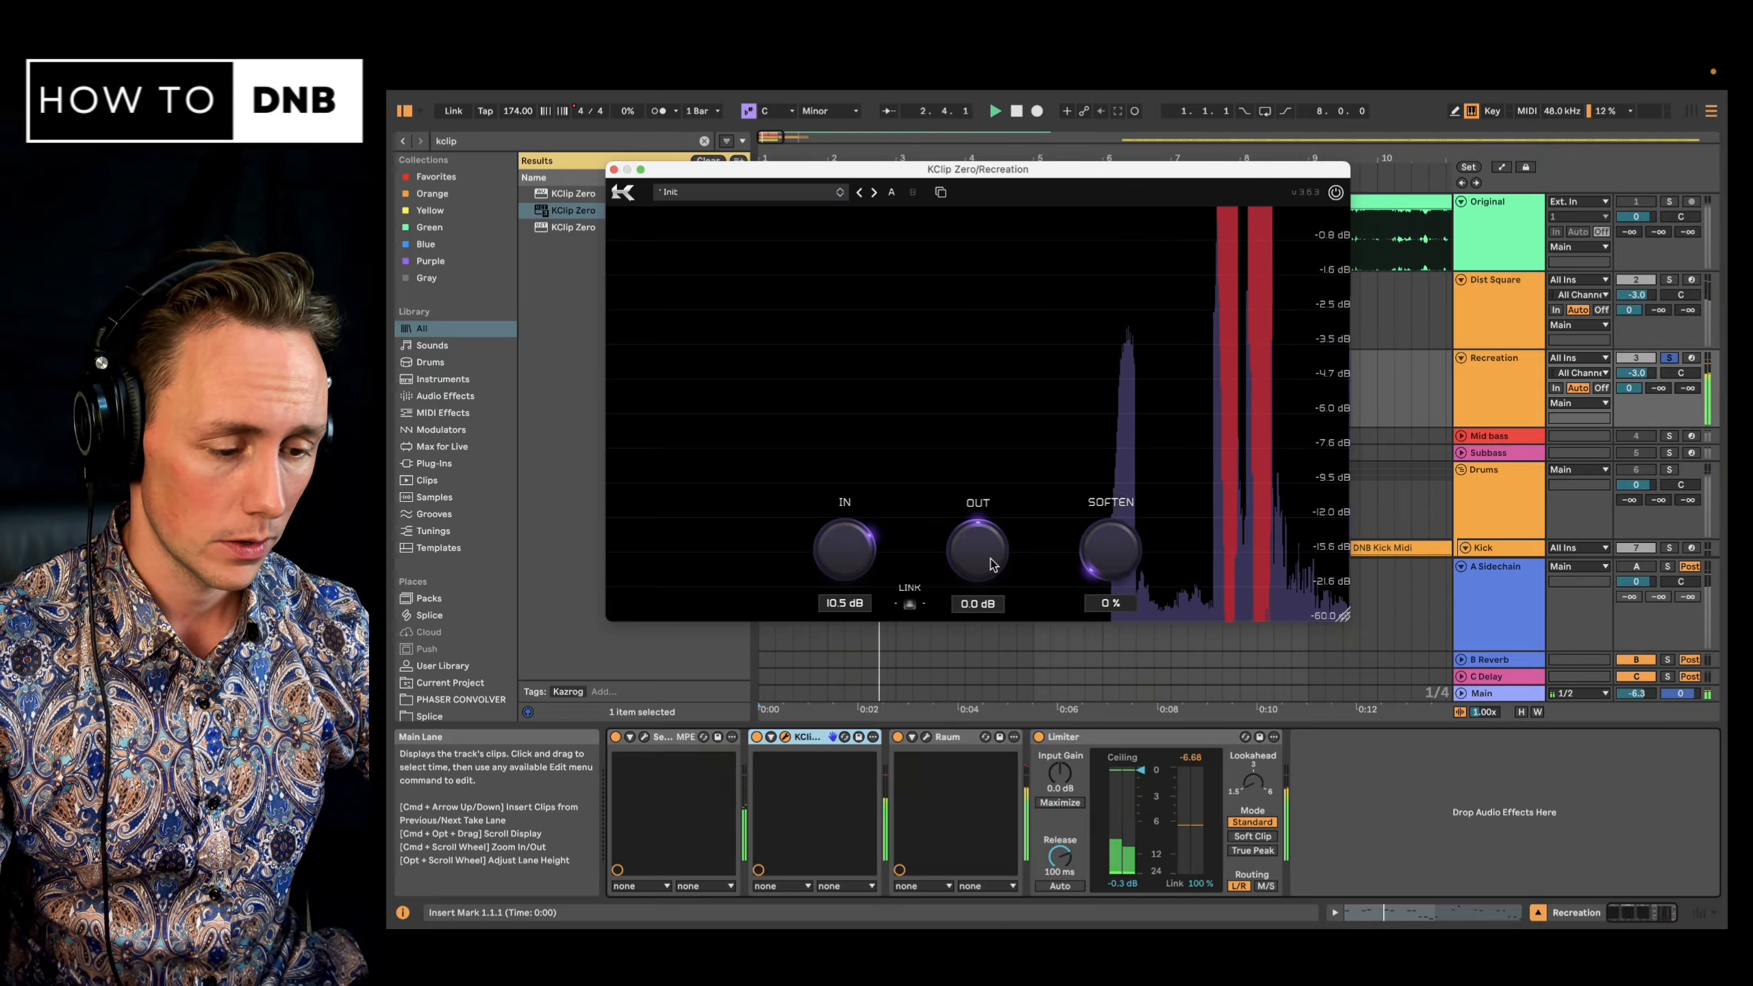
left_click_drag(1108, 547, 1174, 442)
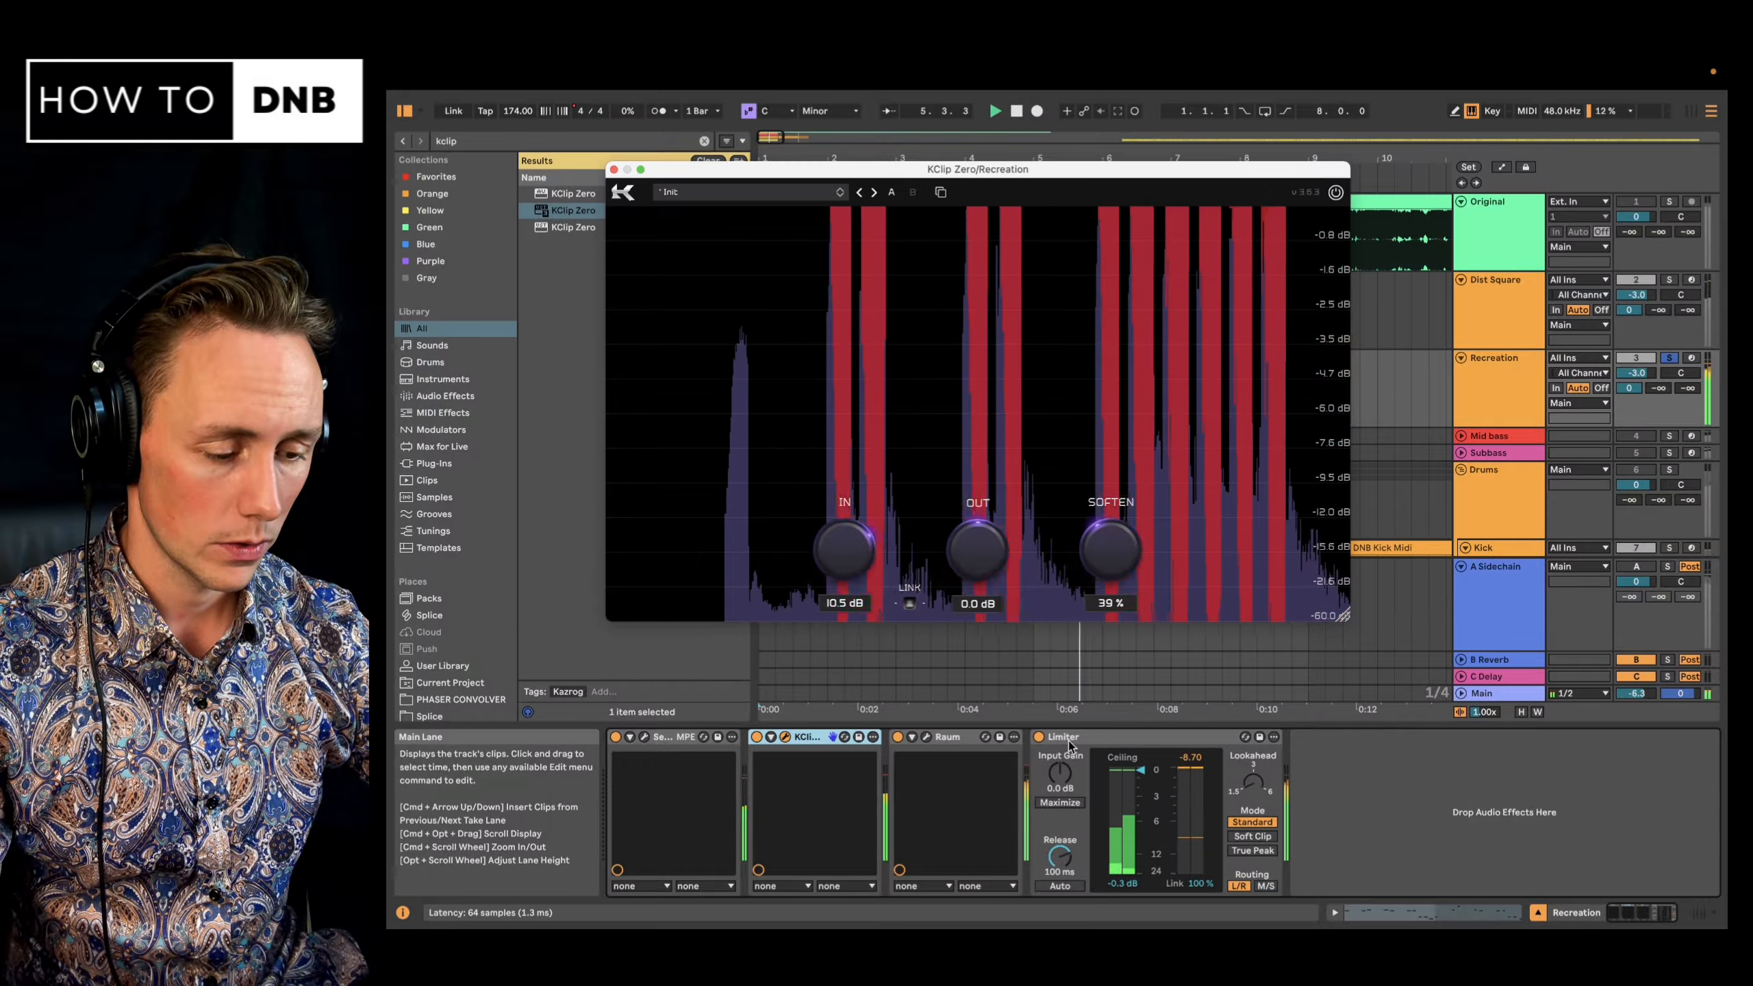
- Set the Limiter's input gain to -3 dB and hide the KClip Zero window
left_click(1061, 780)
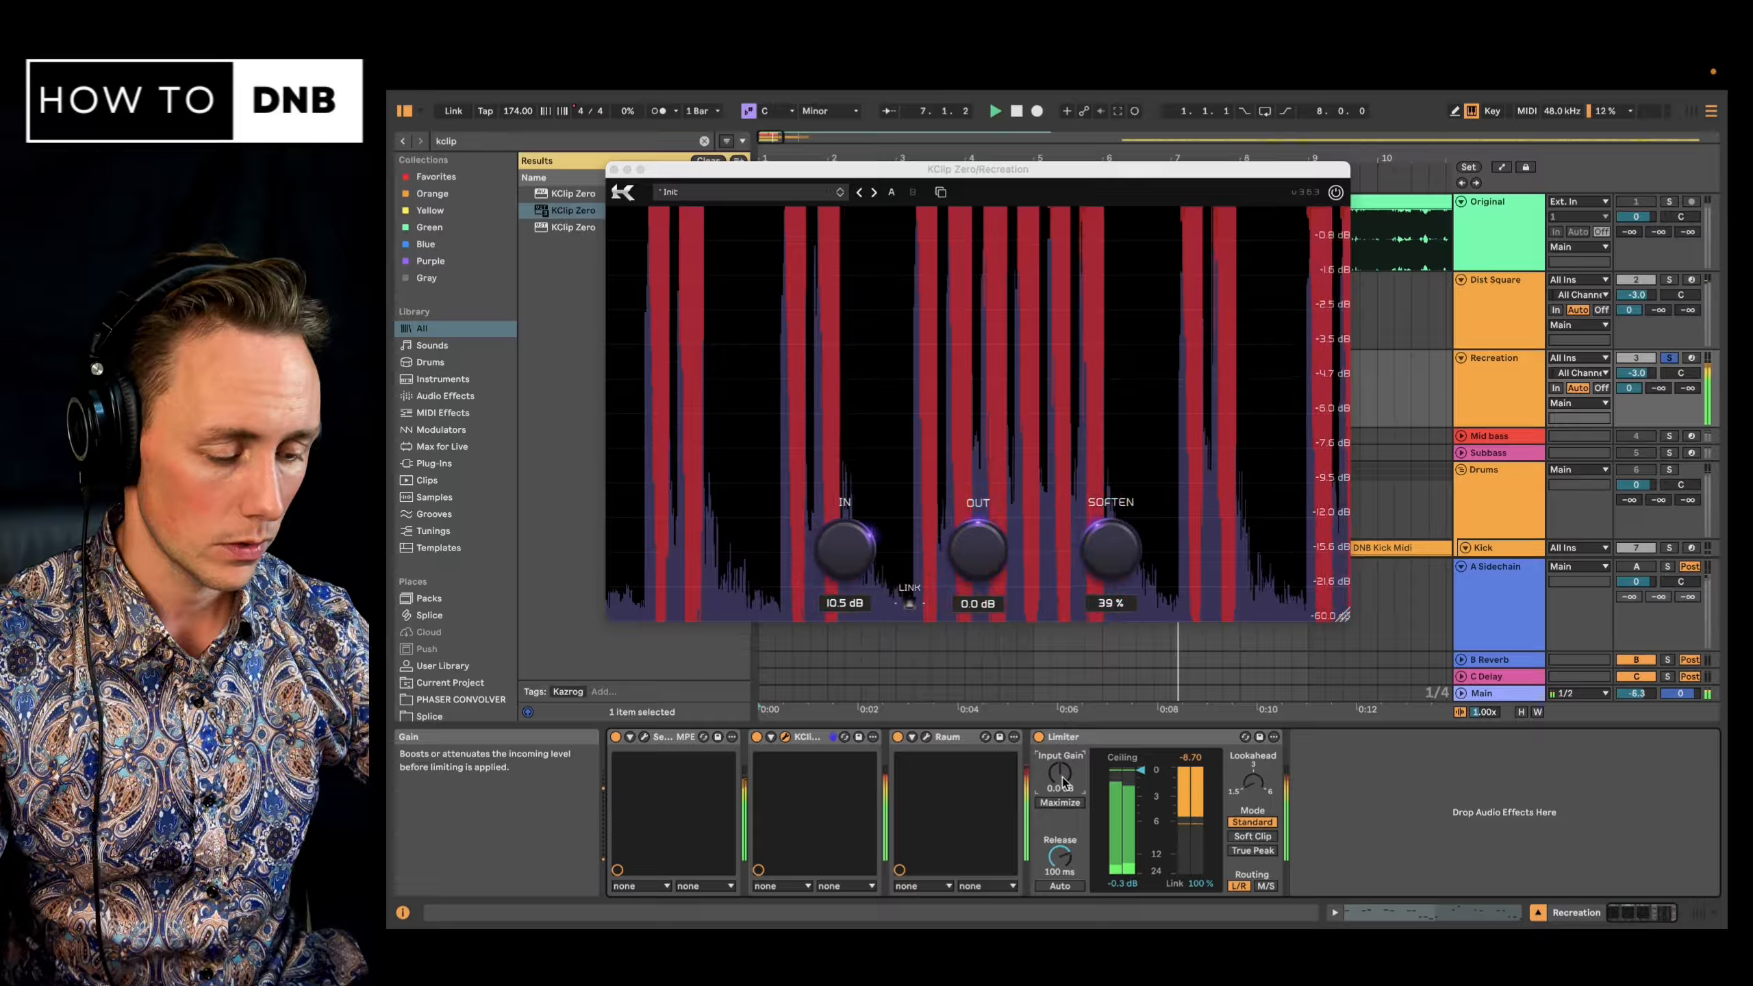
type("-3")
key("Return")
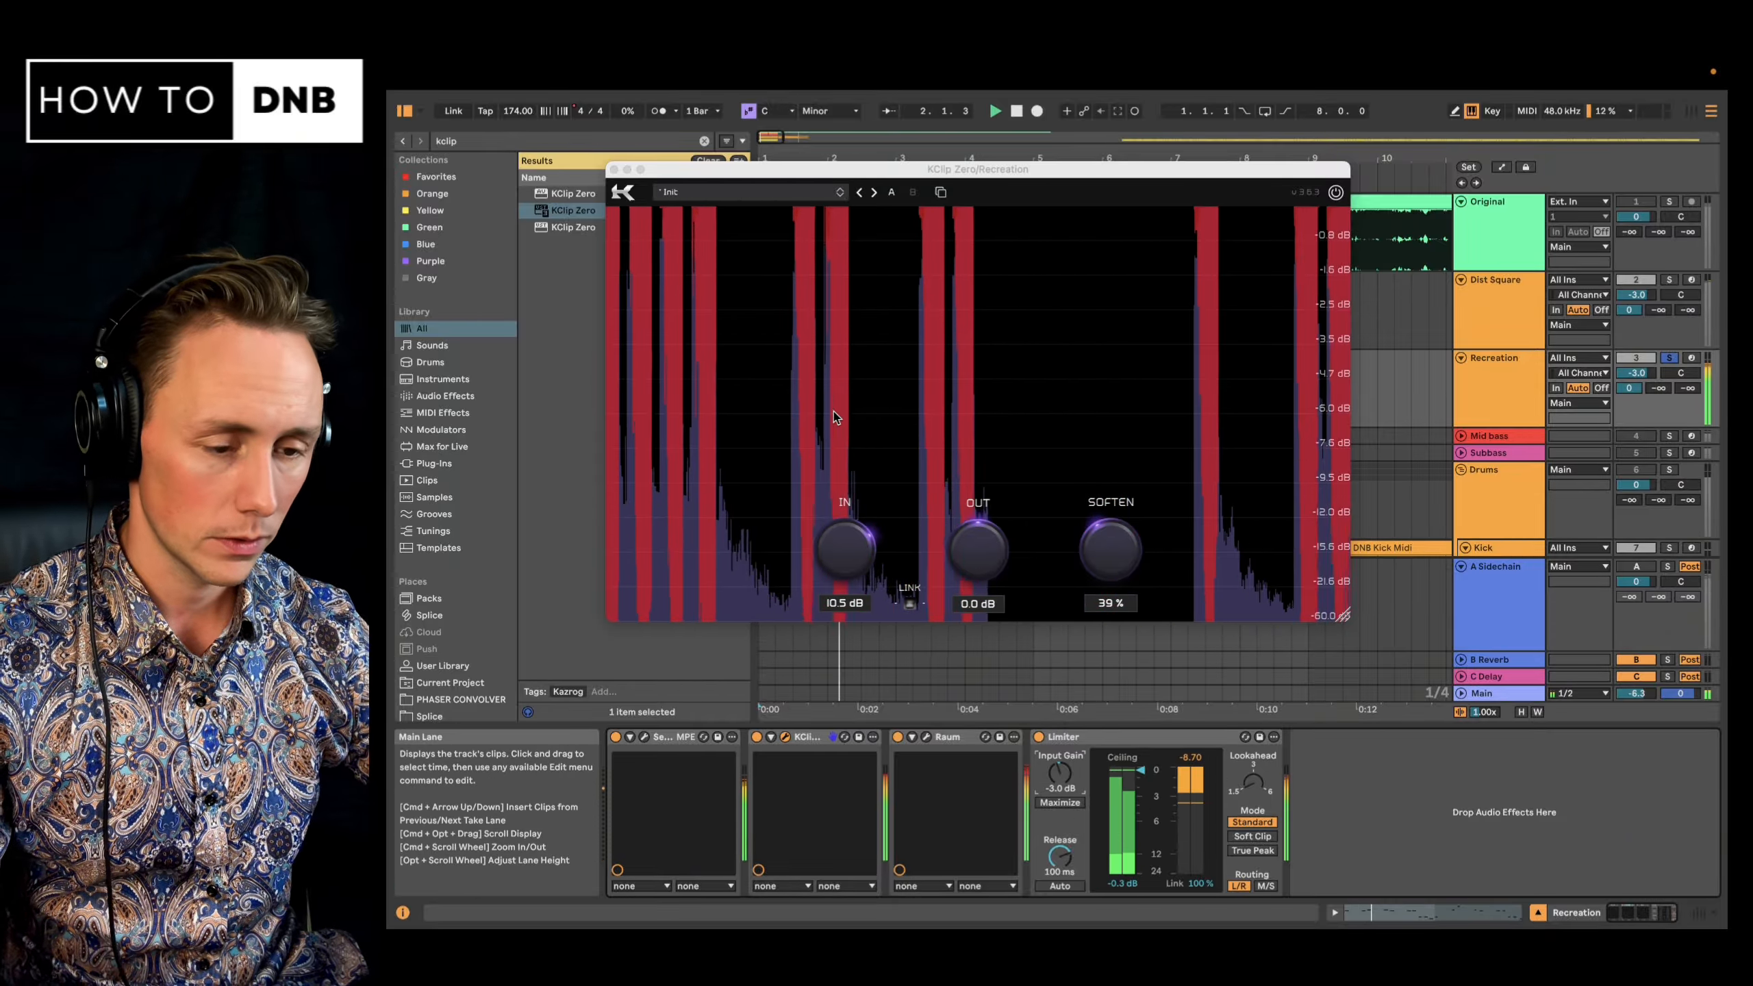
key("super+alt+p")
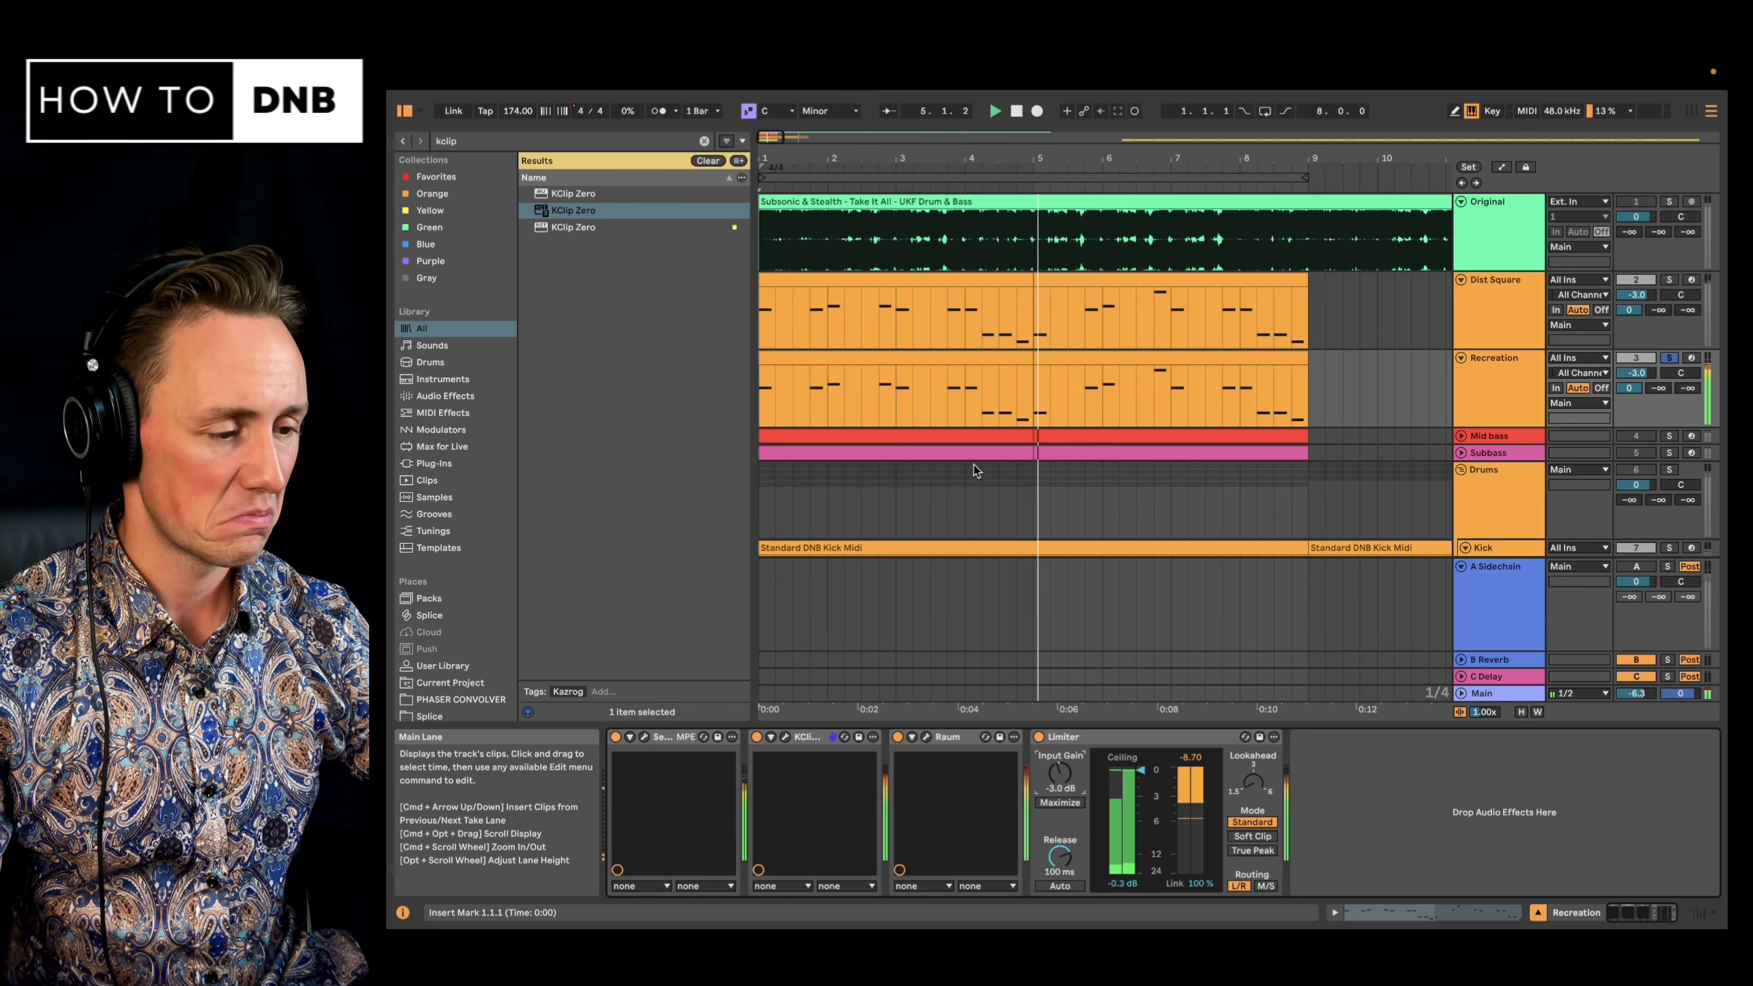
- Solo the Original track and play it to compare with the recreated sound
key("space")
left_click(1683, 219)
left_click(1670, 201)
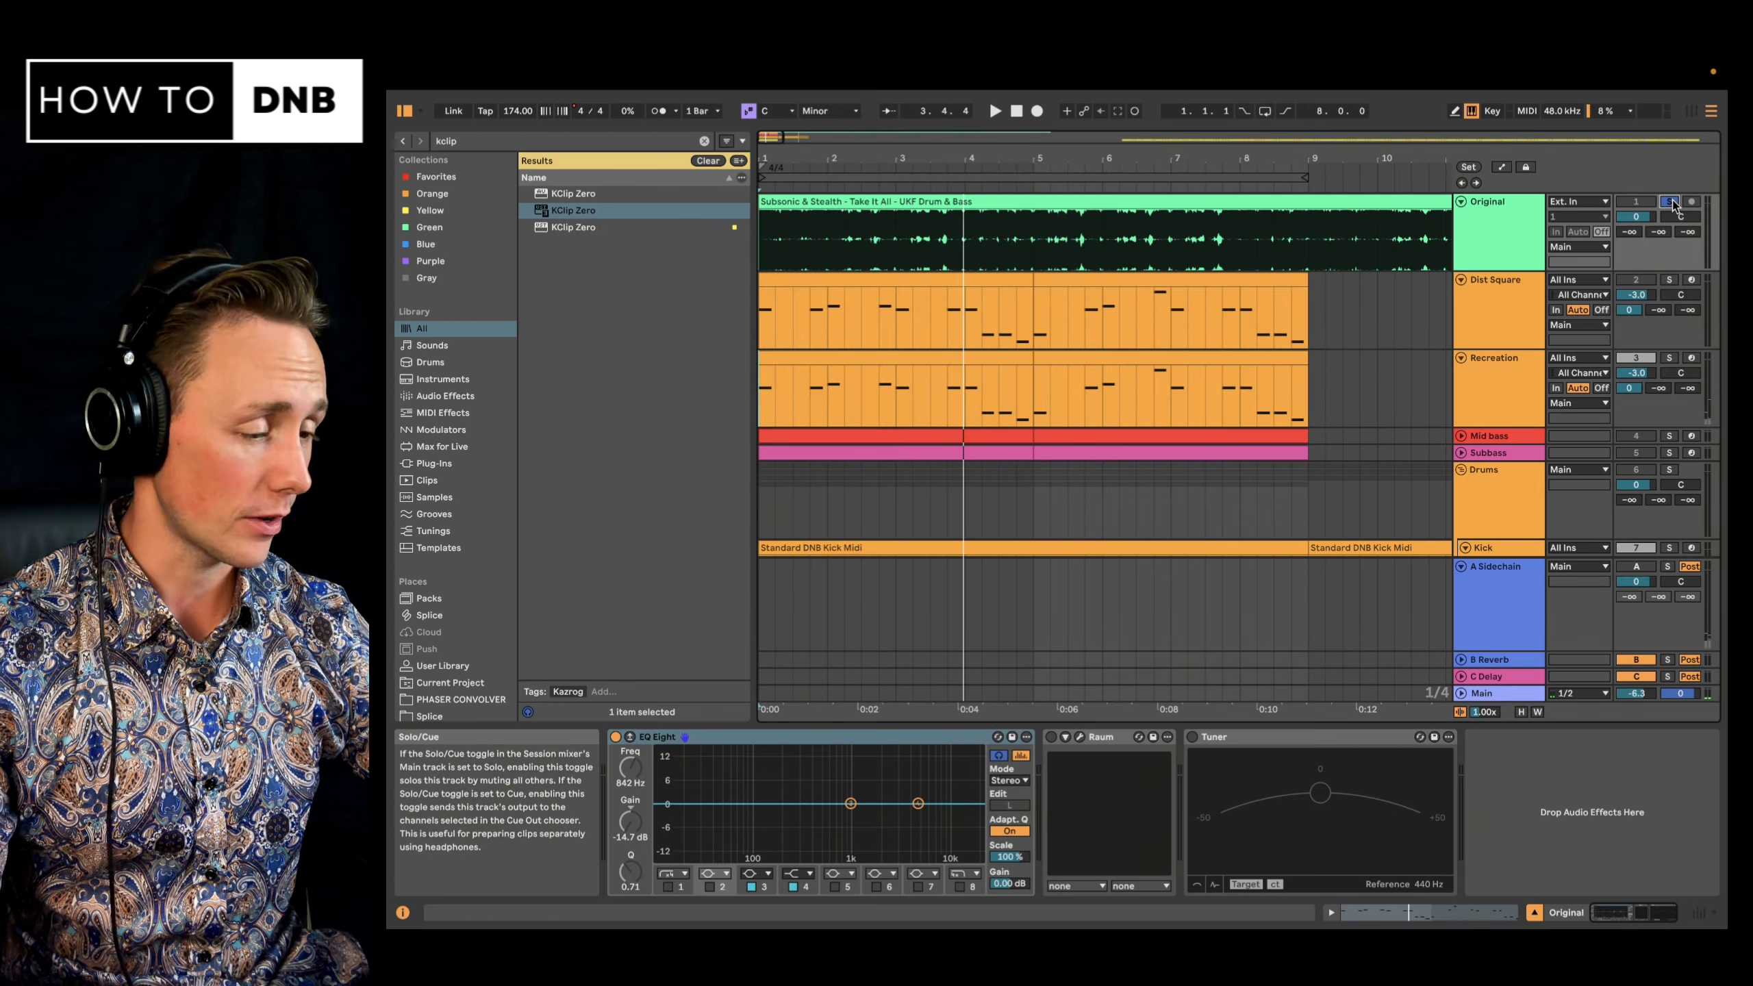
key("space")
left_click(1670, 202)
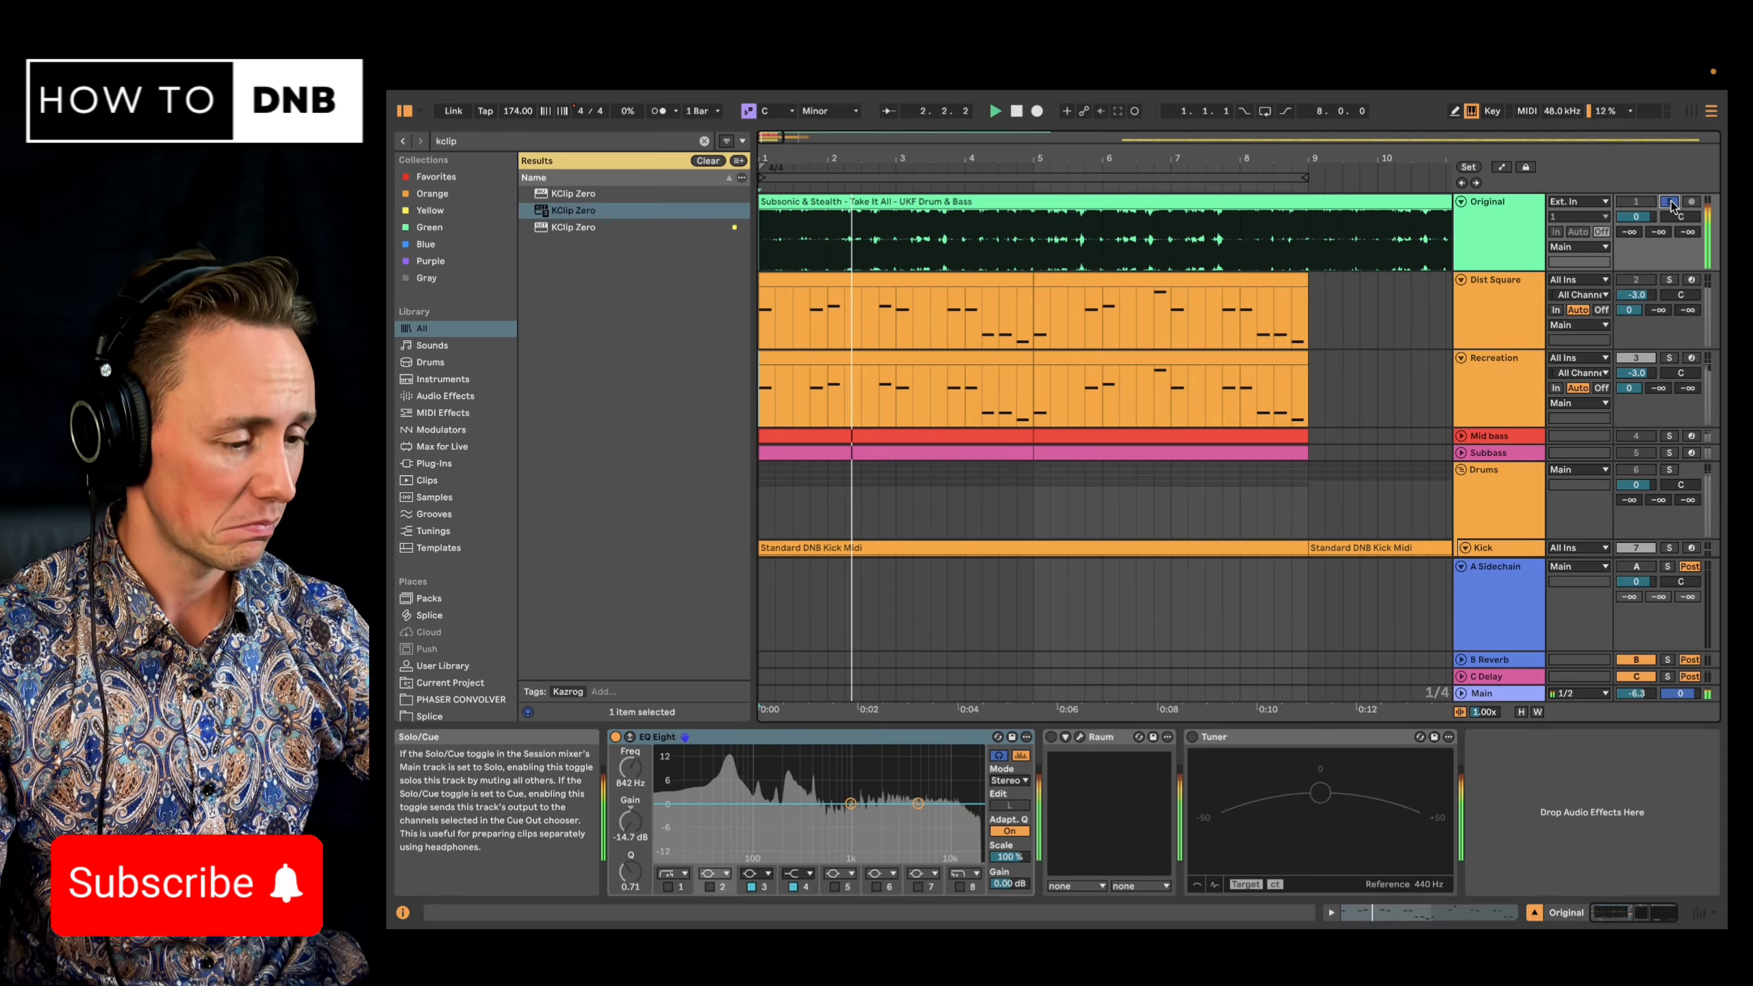